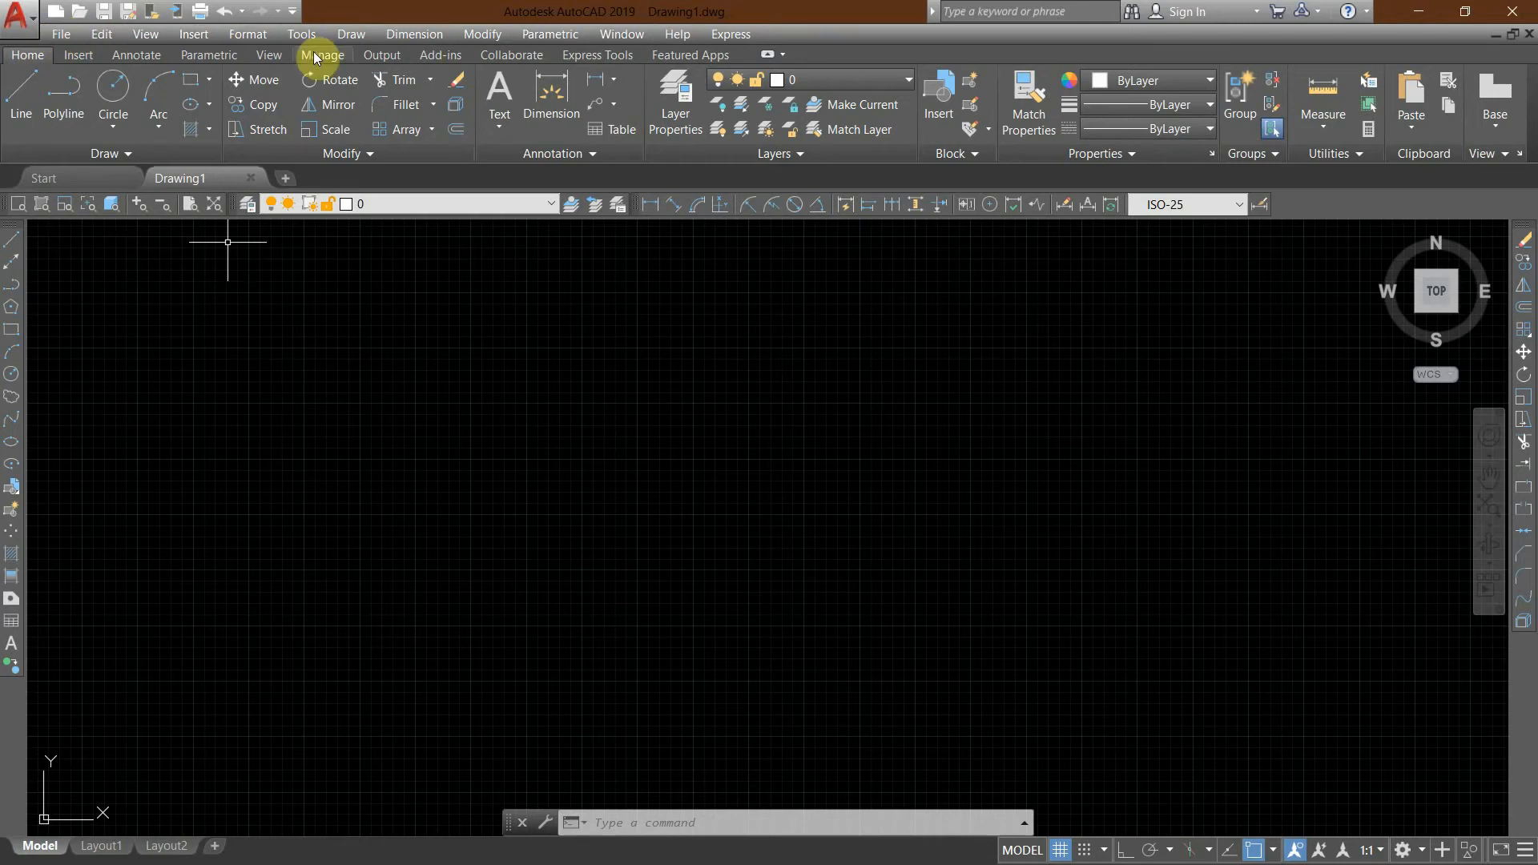
{"action": "left_click", "coordinate": [300, 35]}
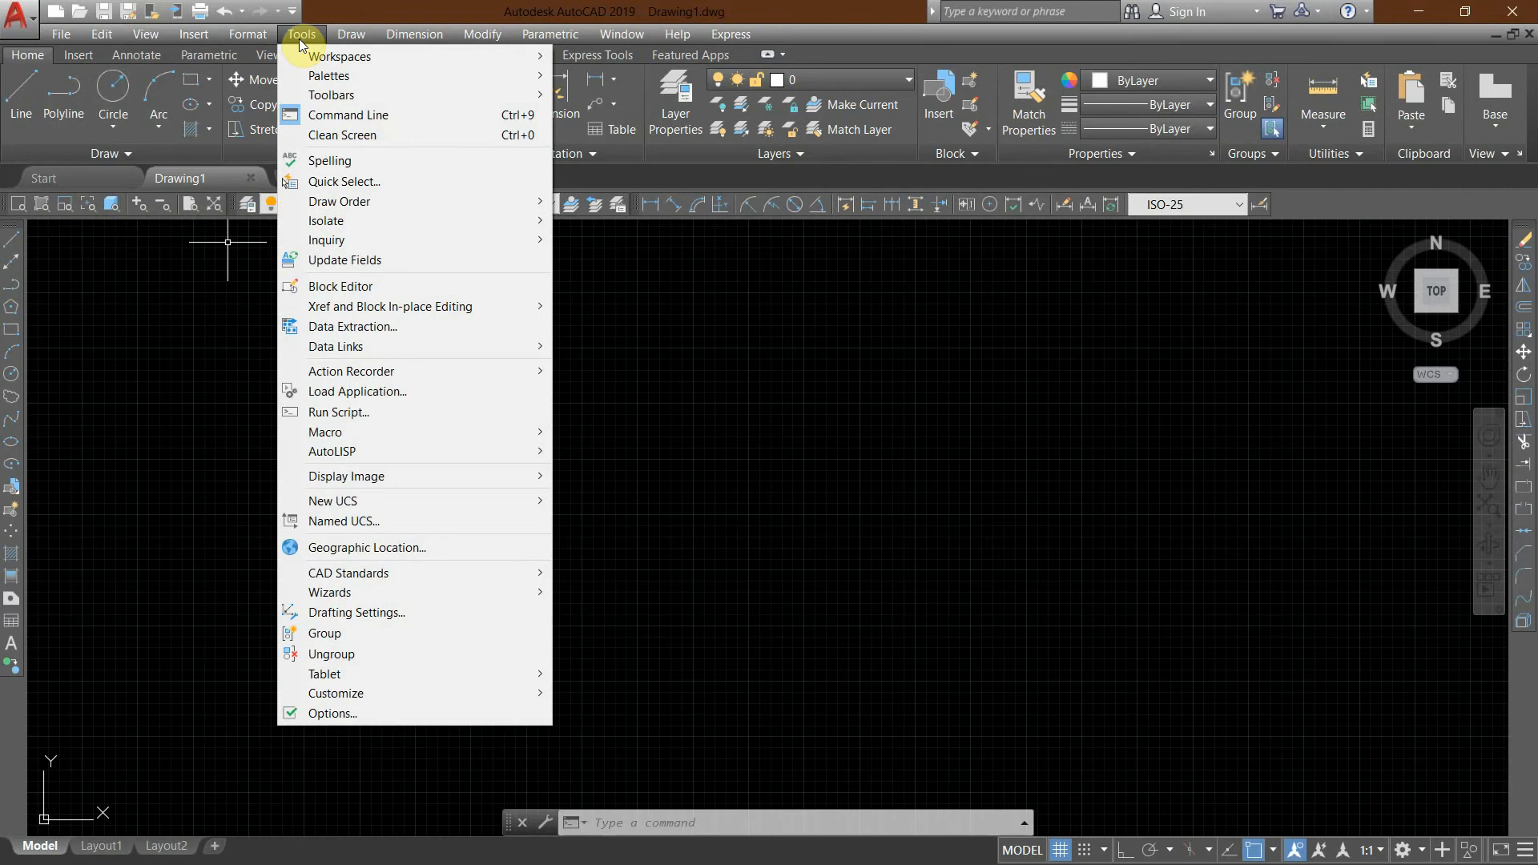
{"action": "mouse_move", "coordinate": [357, 96]}
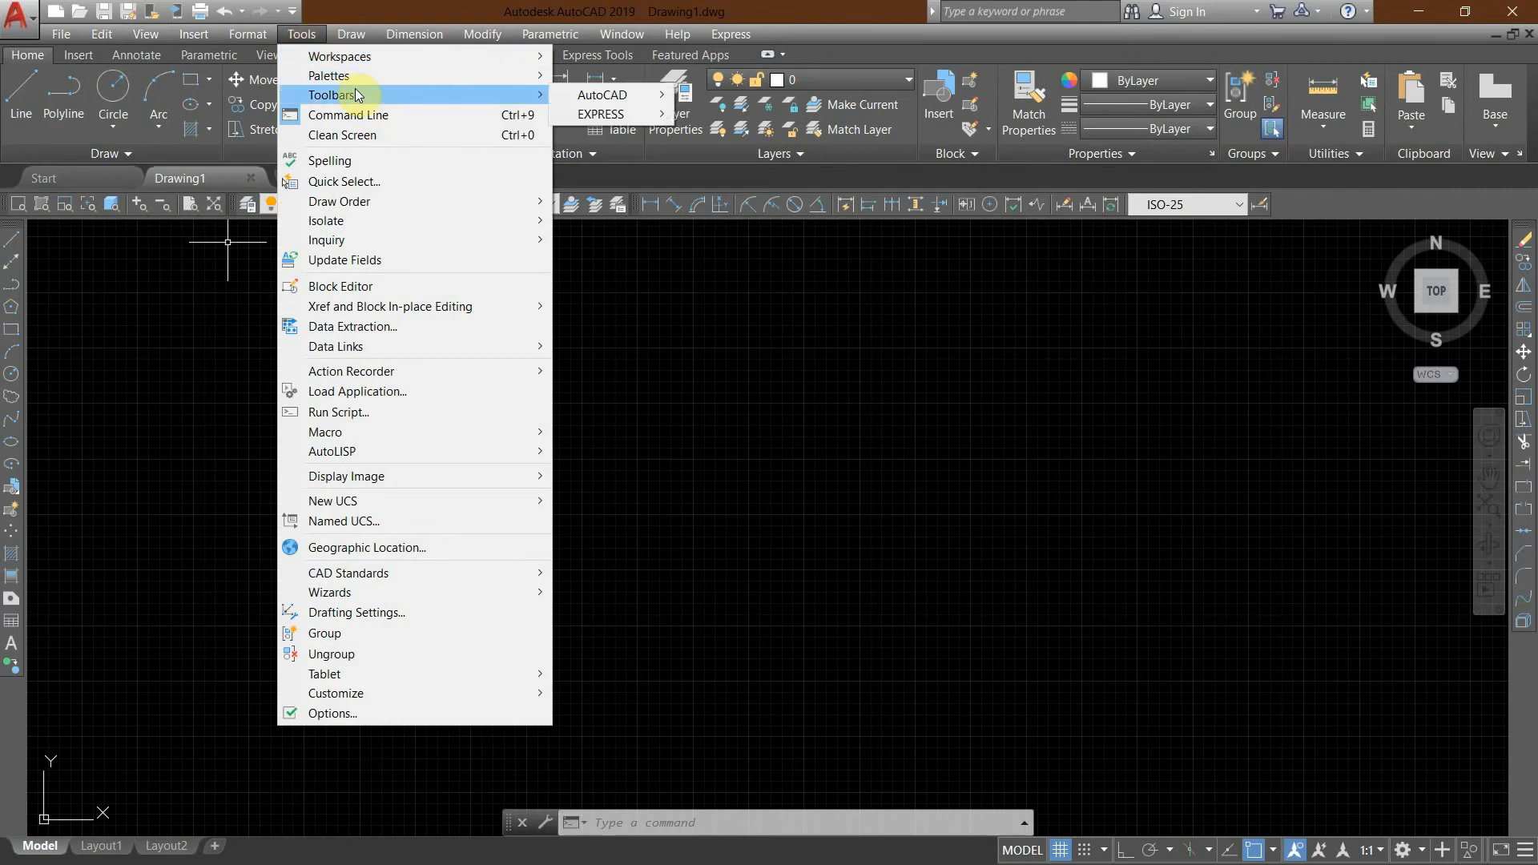
{"action": "mouse_move", "coordinate": [622, 104]}
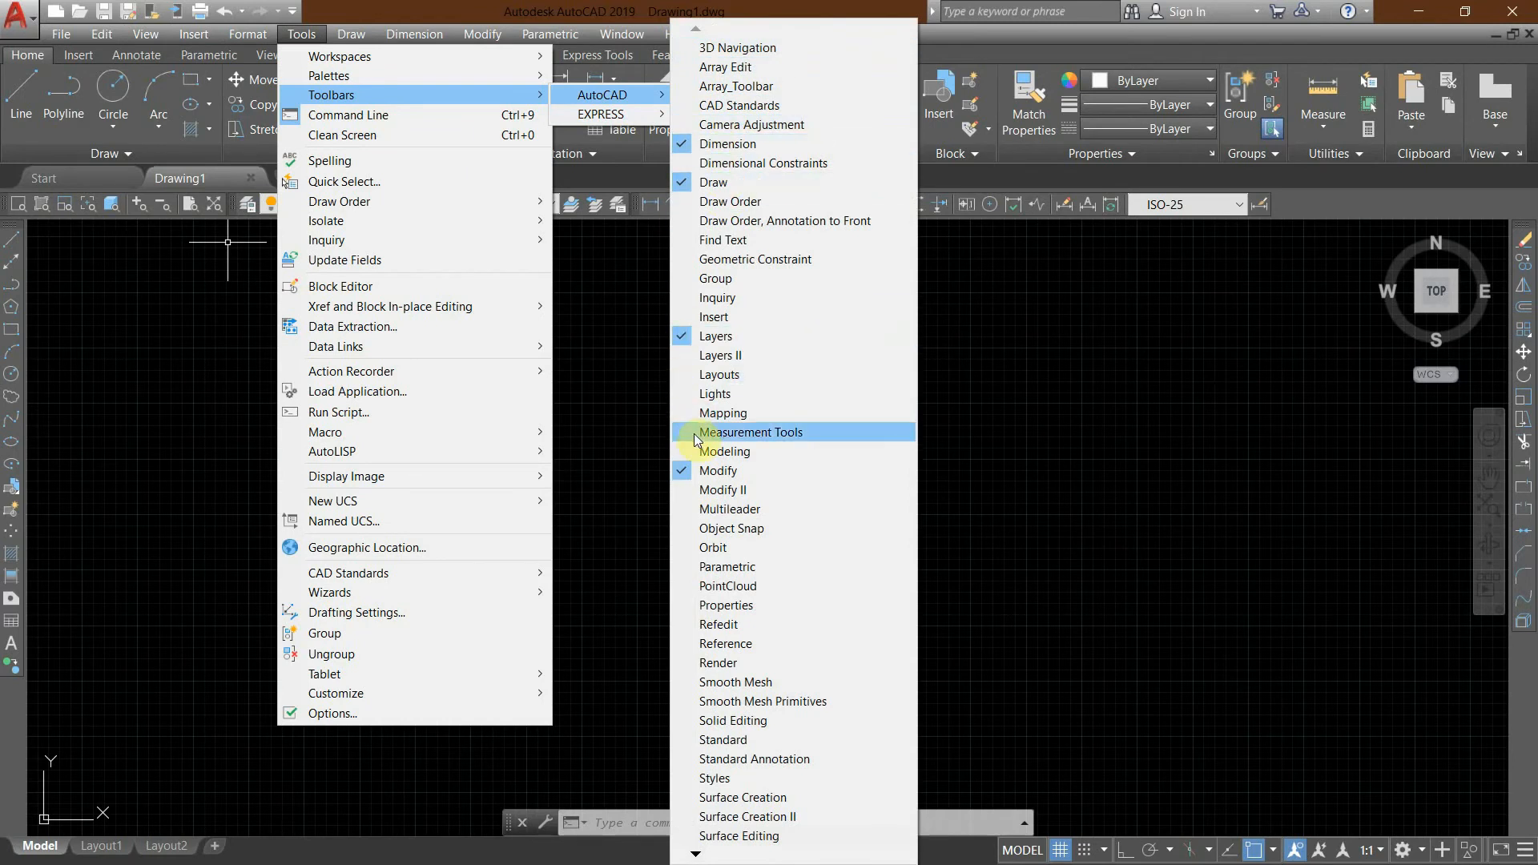
{"action": "left_click", "coordinate": [616, 325]}
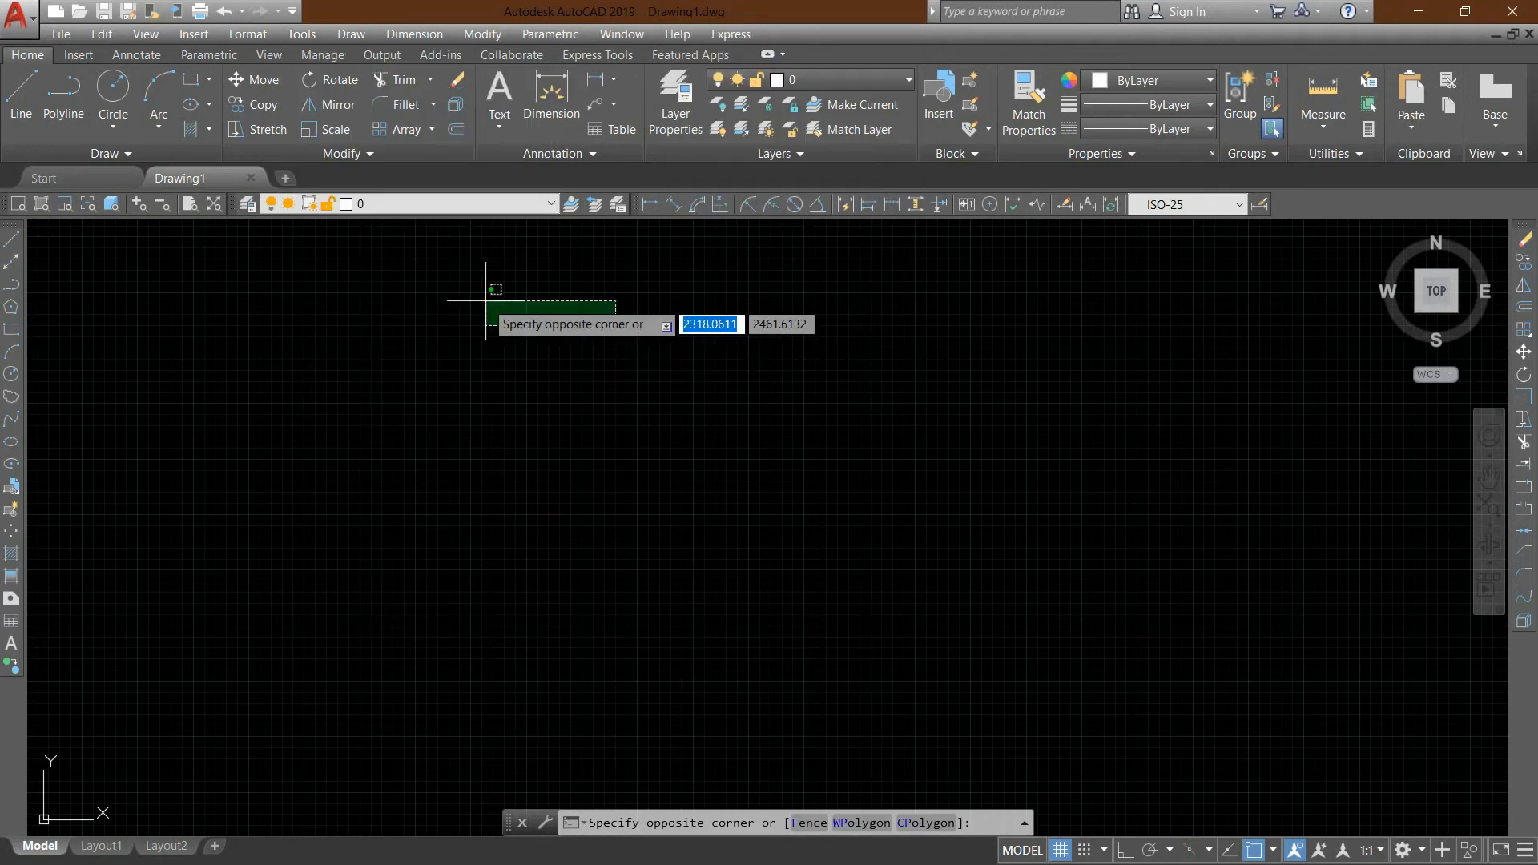
{"action": "left_click", "coordinate": [409, 368]}
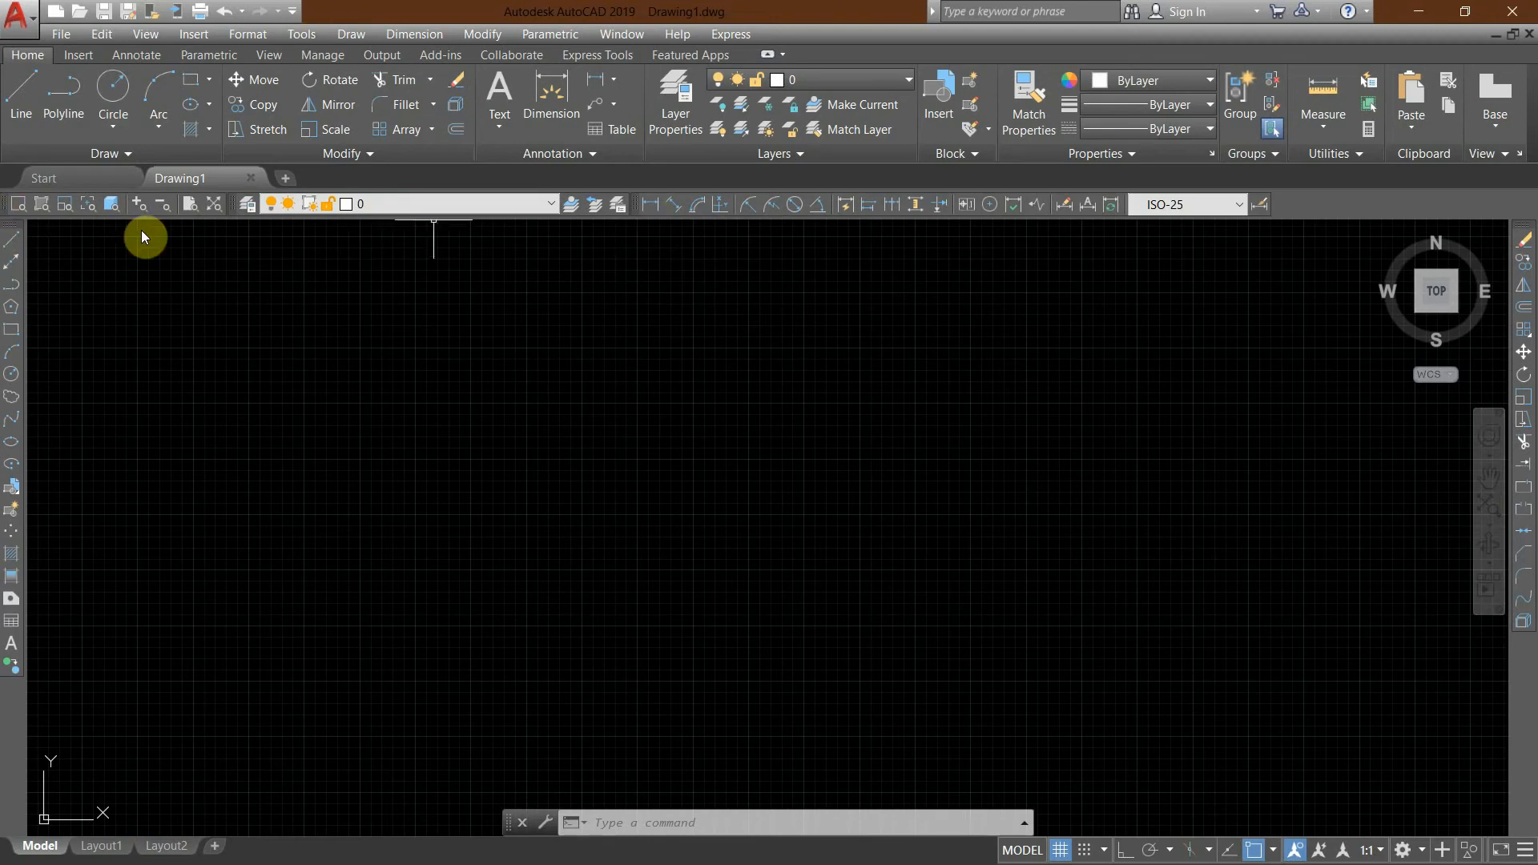
Draw a circle with a radius of 5 in the empty drawing area using the Center, Radius method.
{"action": "left_click", "coordinate": [144, 156]}
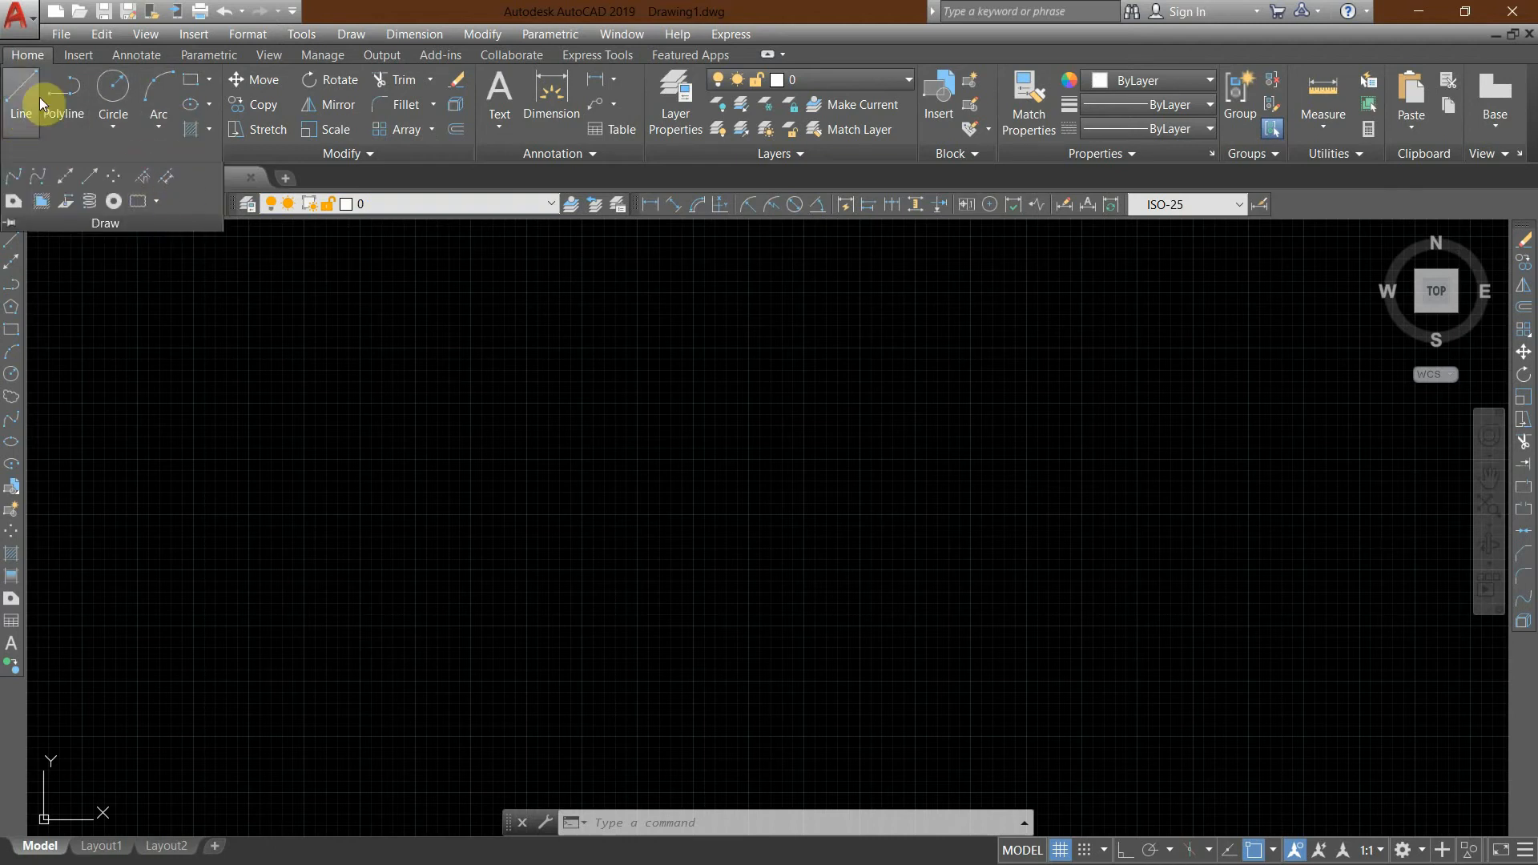
{"action": "left_click", "coordinate": [111, 128]}
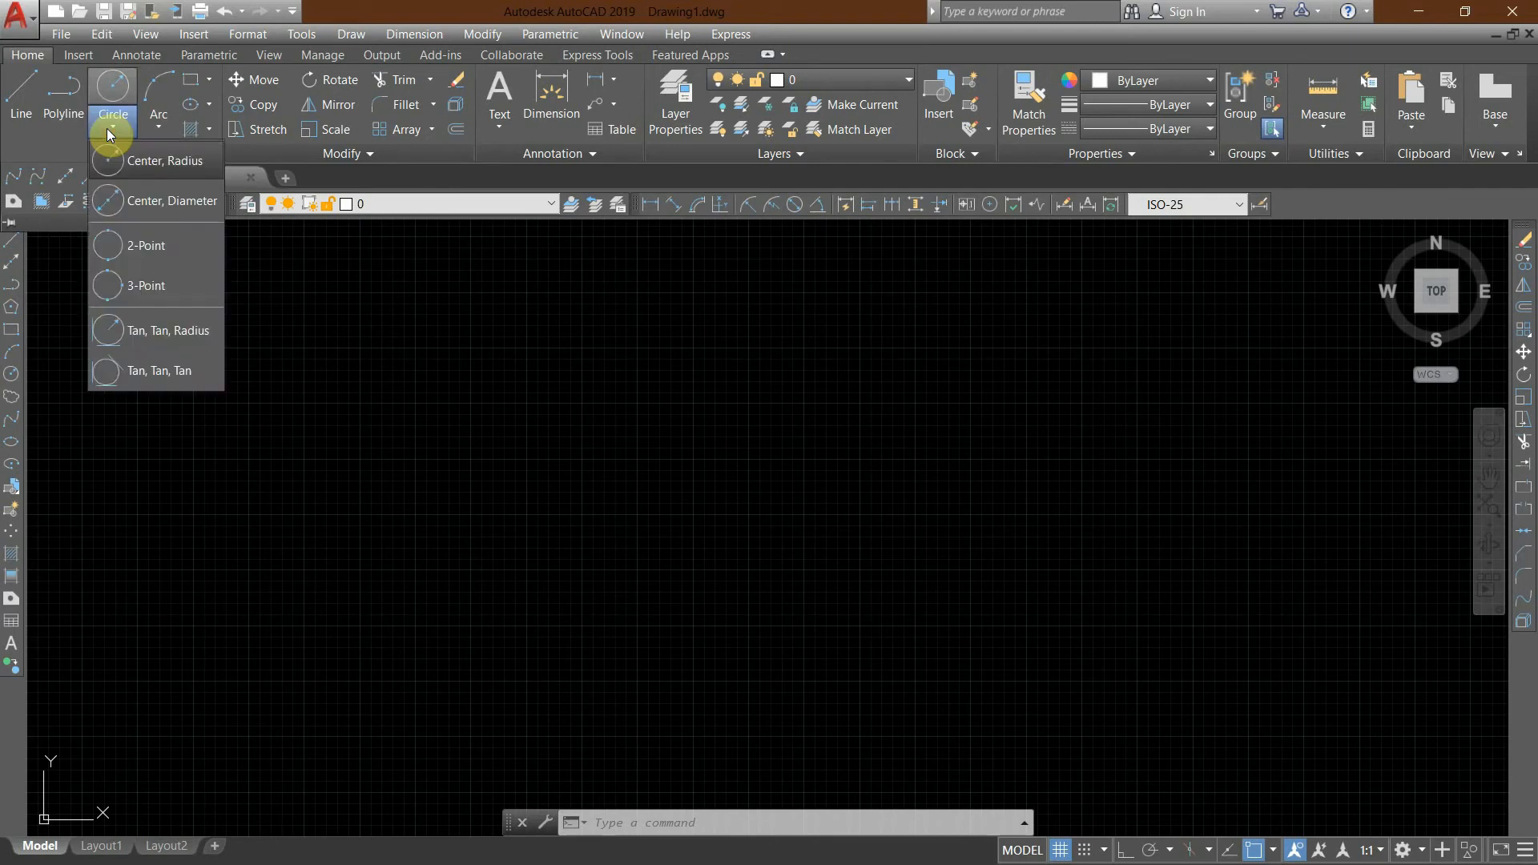
{"action": "left_click", "coordinate": [117, 172]}
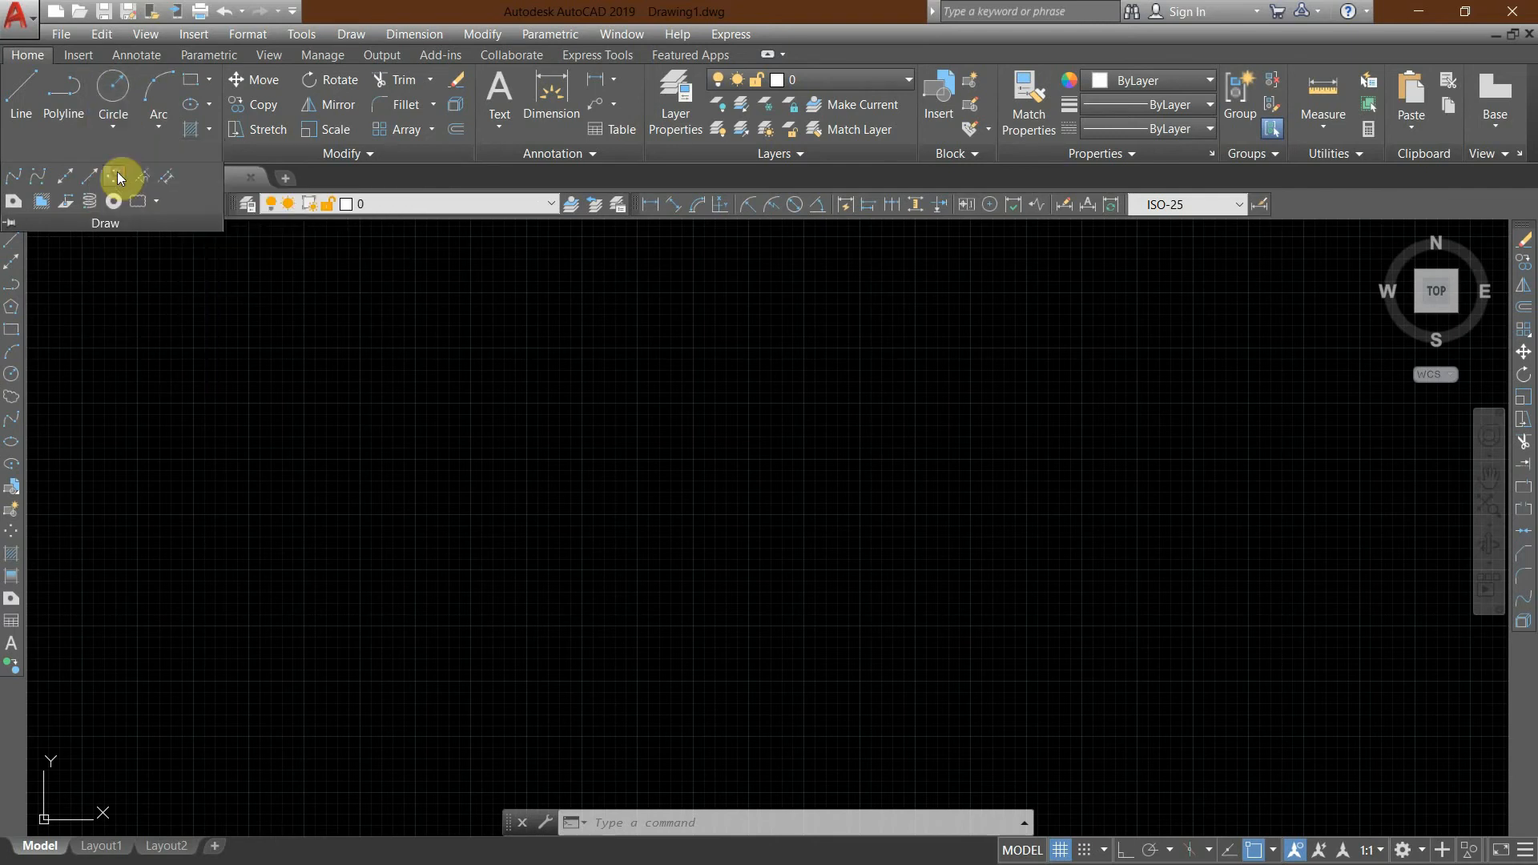
{"action": "left_click", "coordinate": [536, 461]}
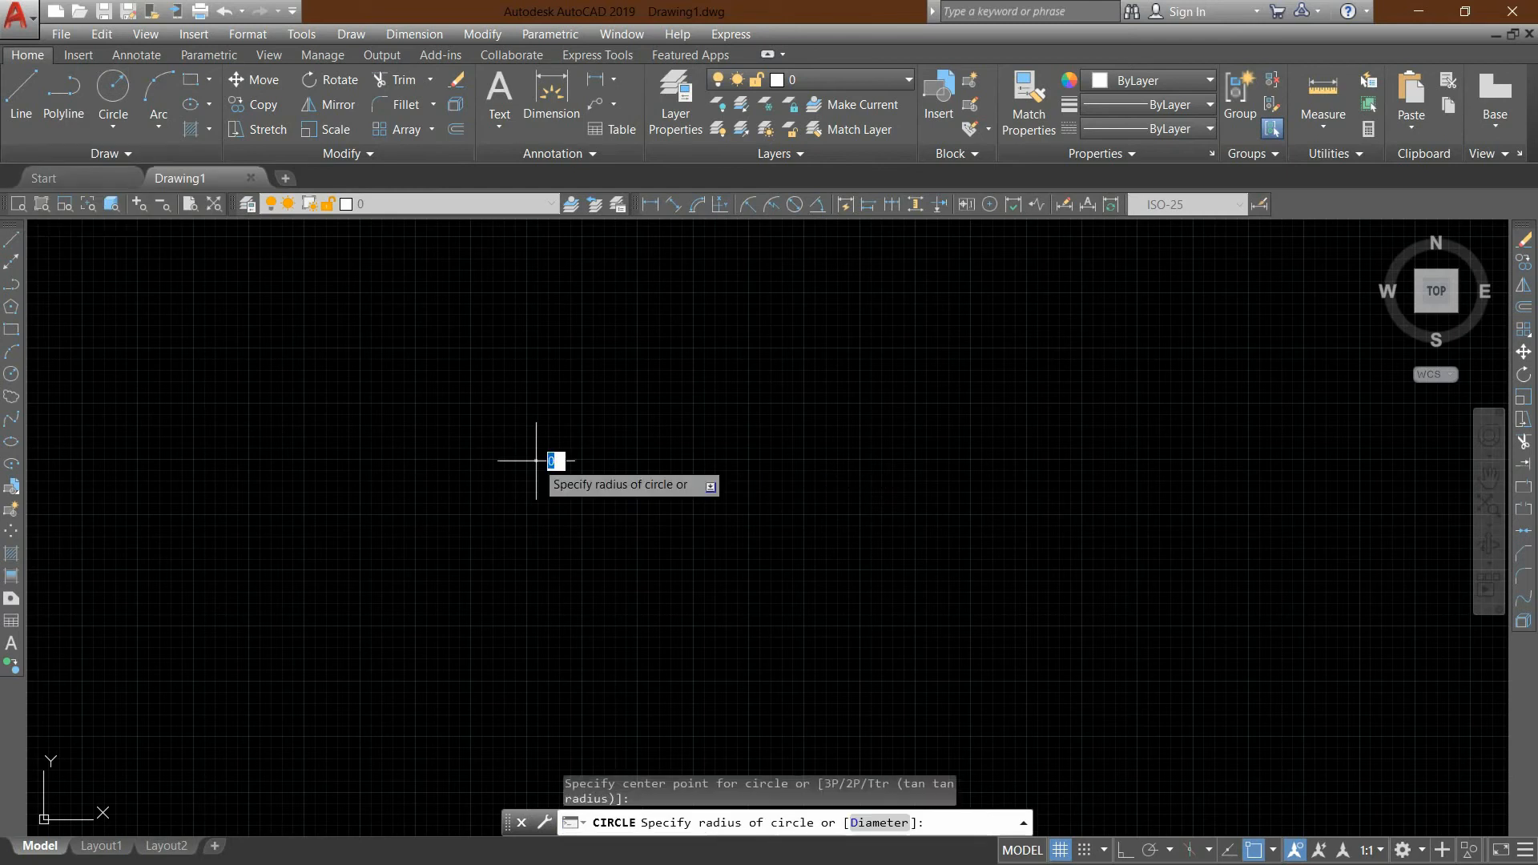
{"action": "type", "text": "5"}
{"action": "key", "text": "Return"}
Draw a second circle with a diameter of 10 to the right of the first using the Center, Diameter method.
{"action": "scroll", "coordinate": [542, 465], "scroll_direction": "up", "scroll_amount": 8}
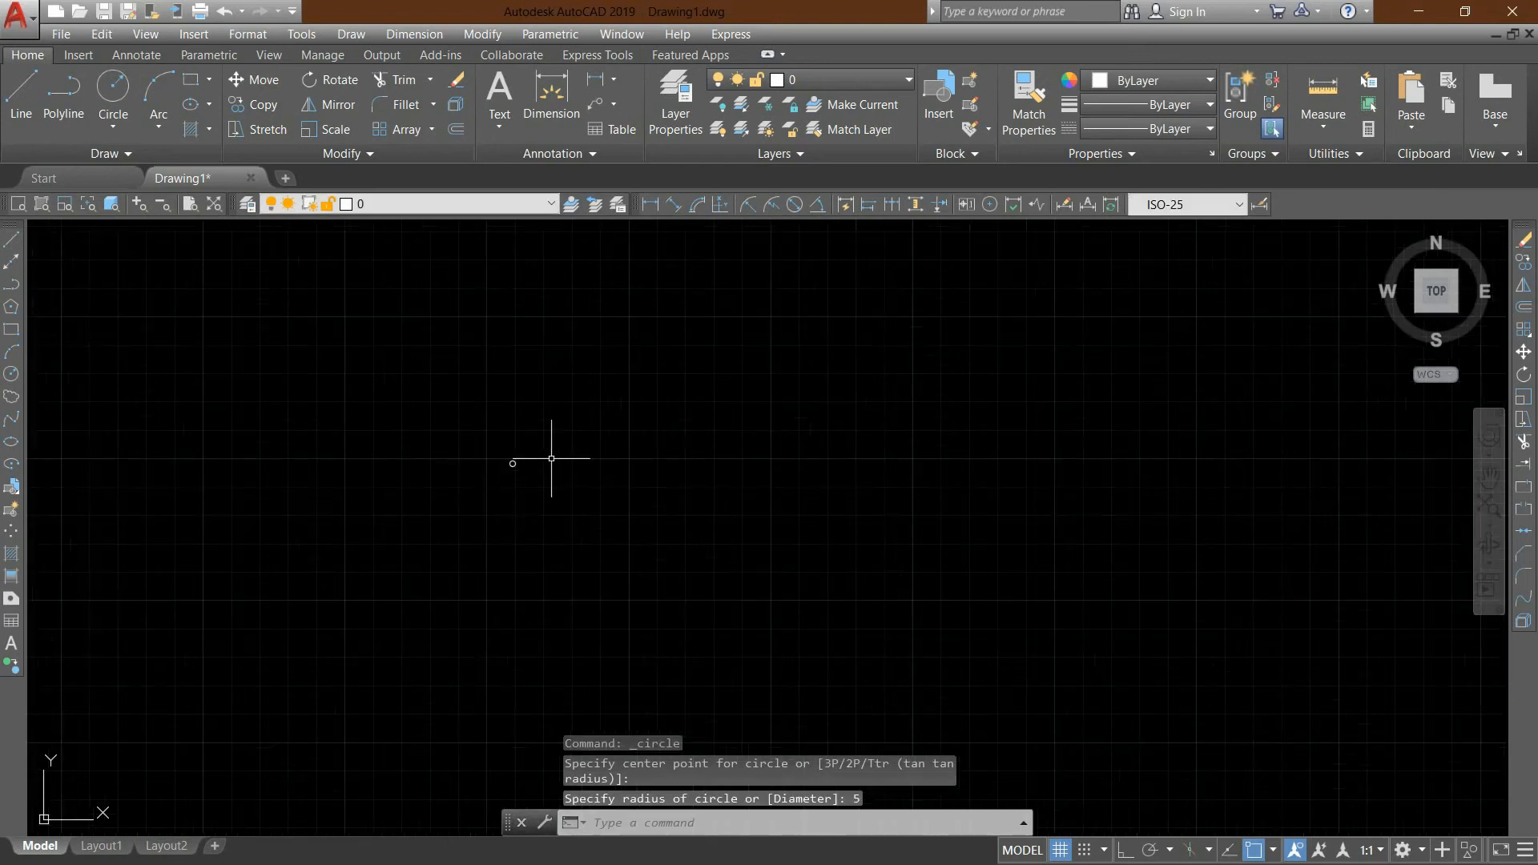
{"action": "scroll", "coordinate": [491, 302], "scroll_direction": "up", "scroll_amount": 6}
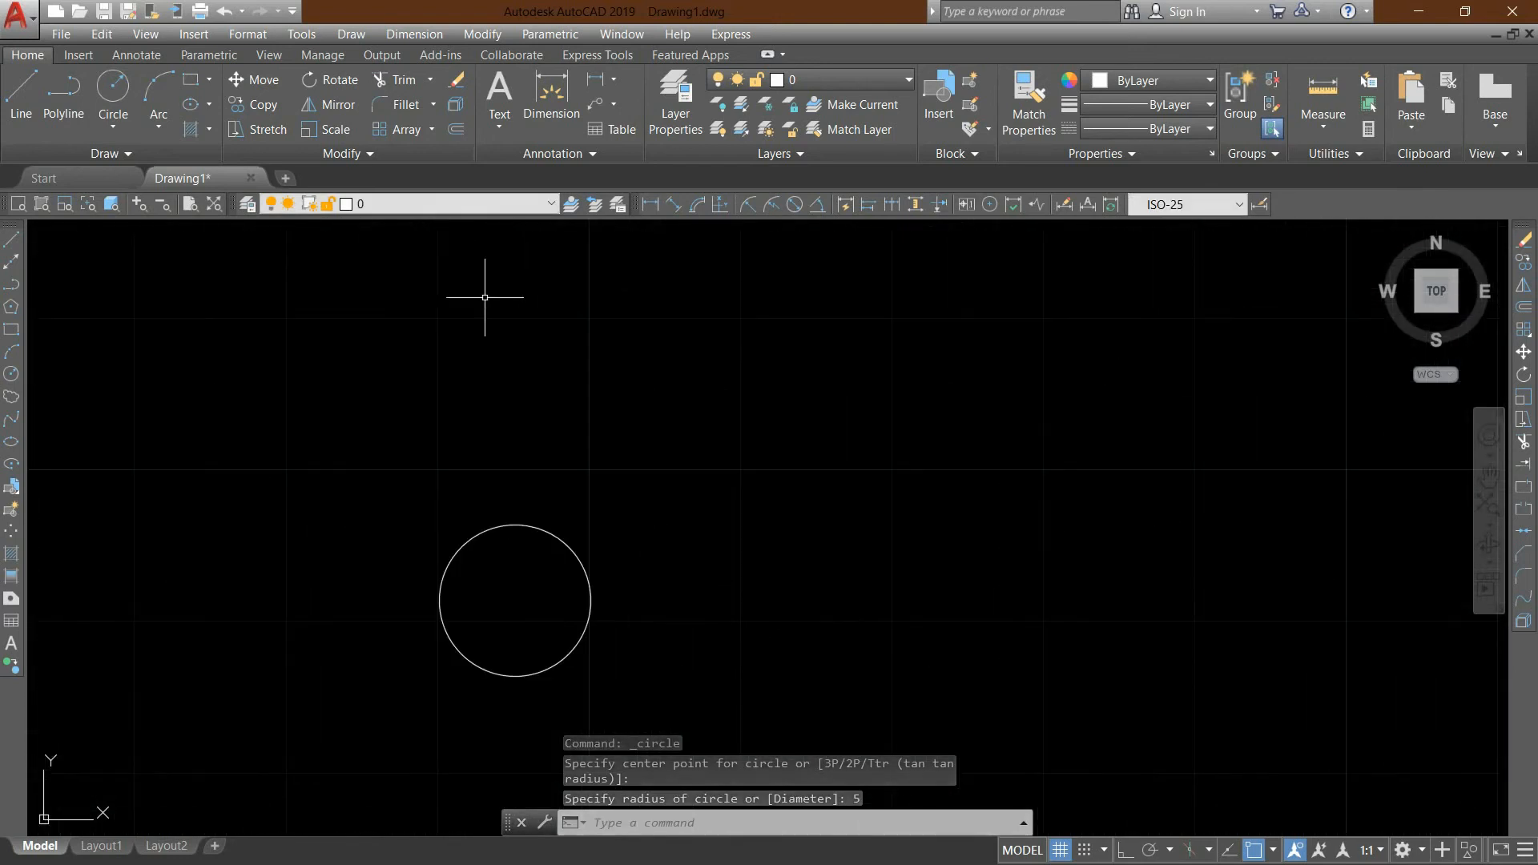
{"action": "scroll", "coordinate": [491, 302], "scroll_direction": "down", "scroll_amount": 2}
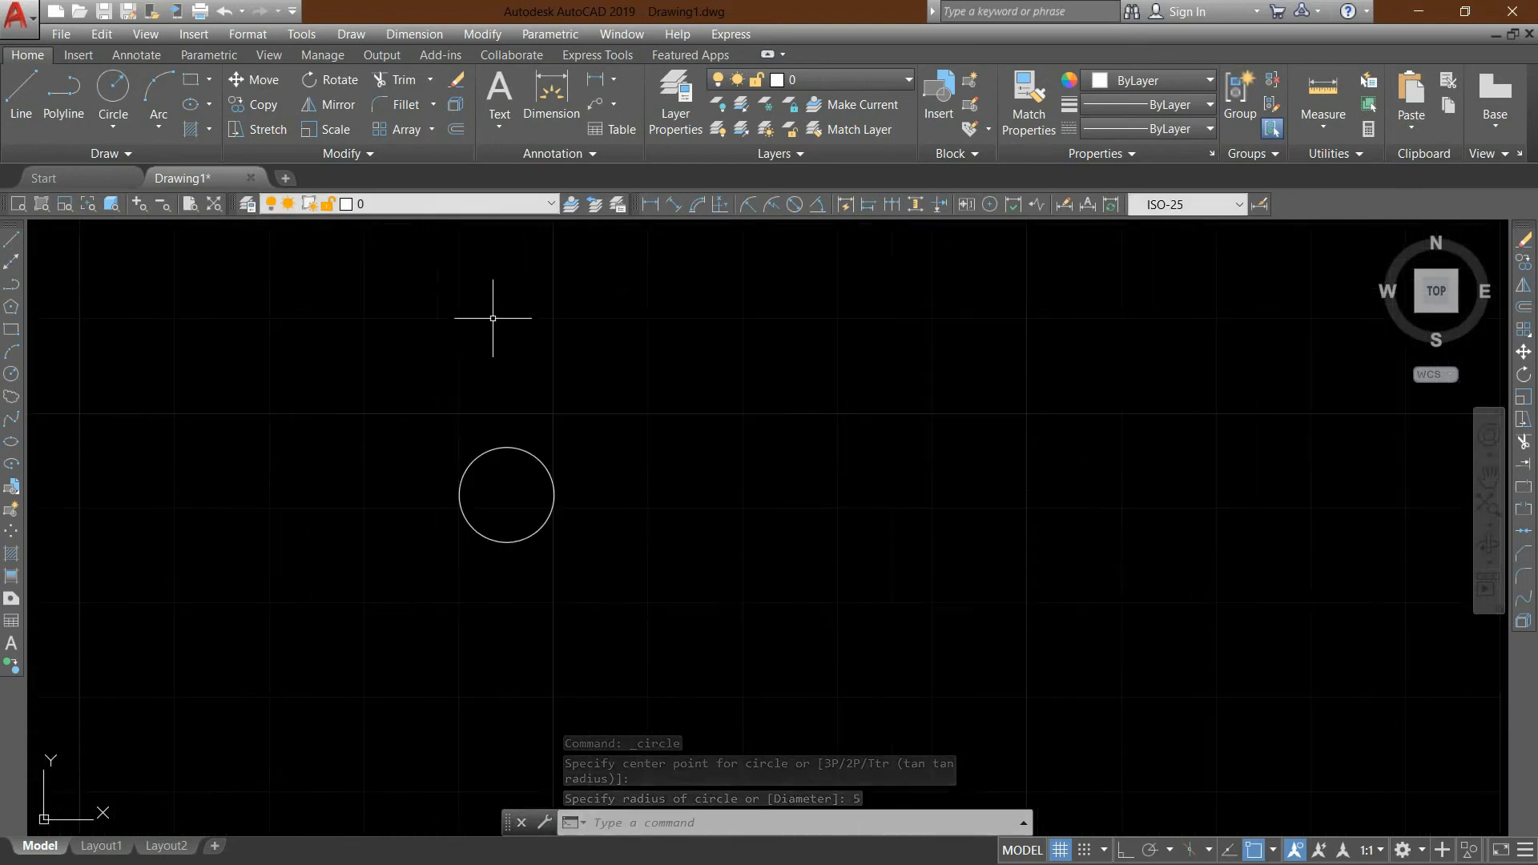
{"action": "left_click", "coordinate": [105, 125]}
{"action": "left_click", "coordinate": [134, 210]}
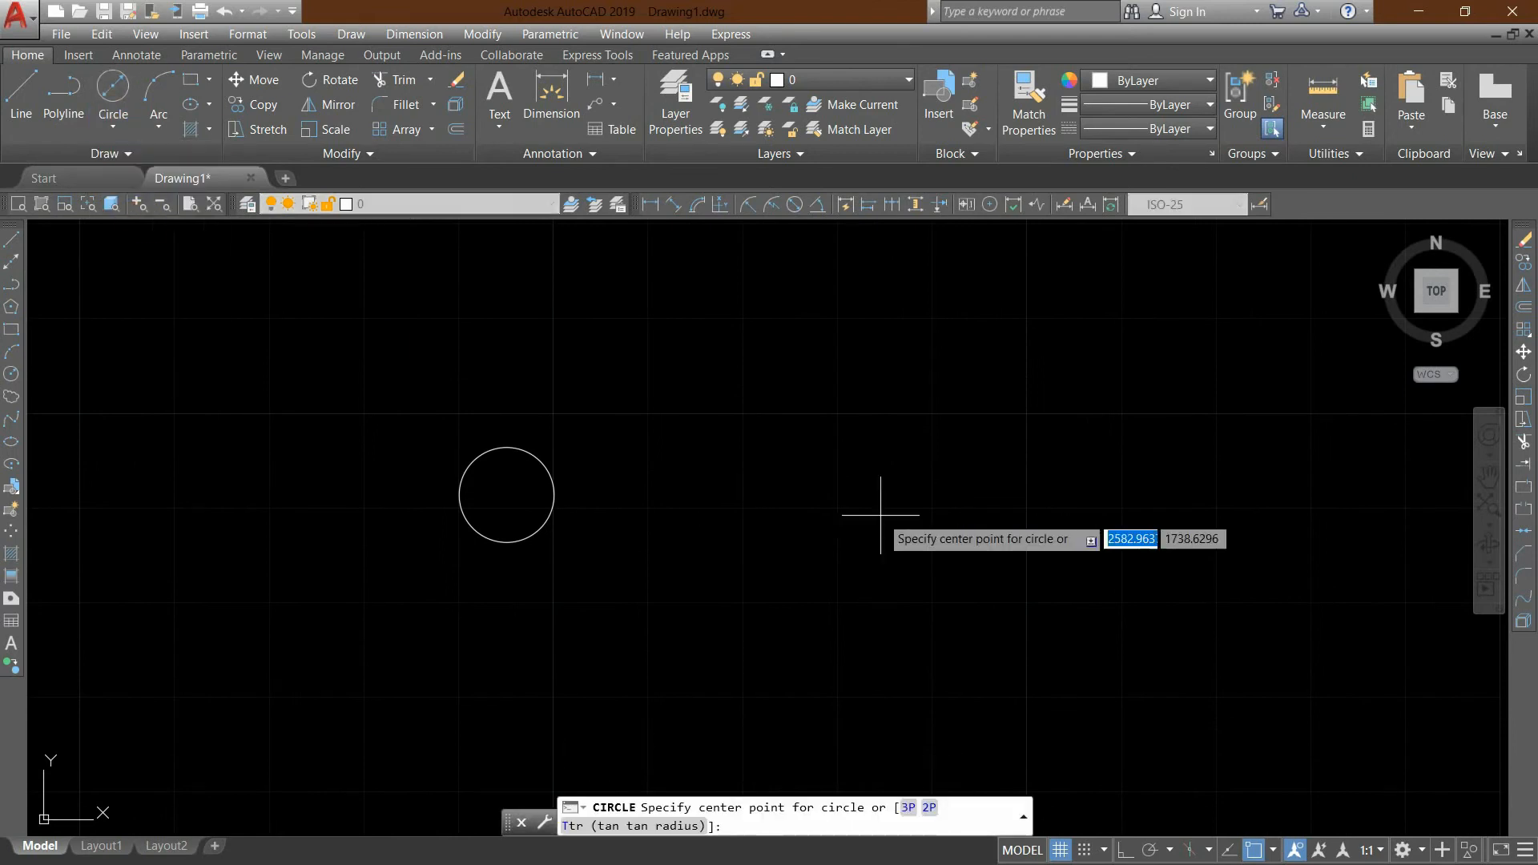
{"action": "left_click", "coordinate": [889, 465]}
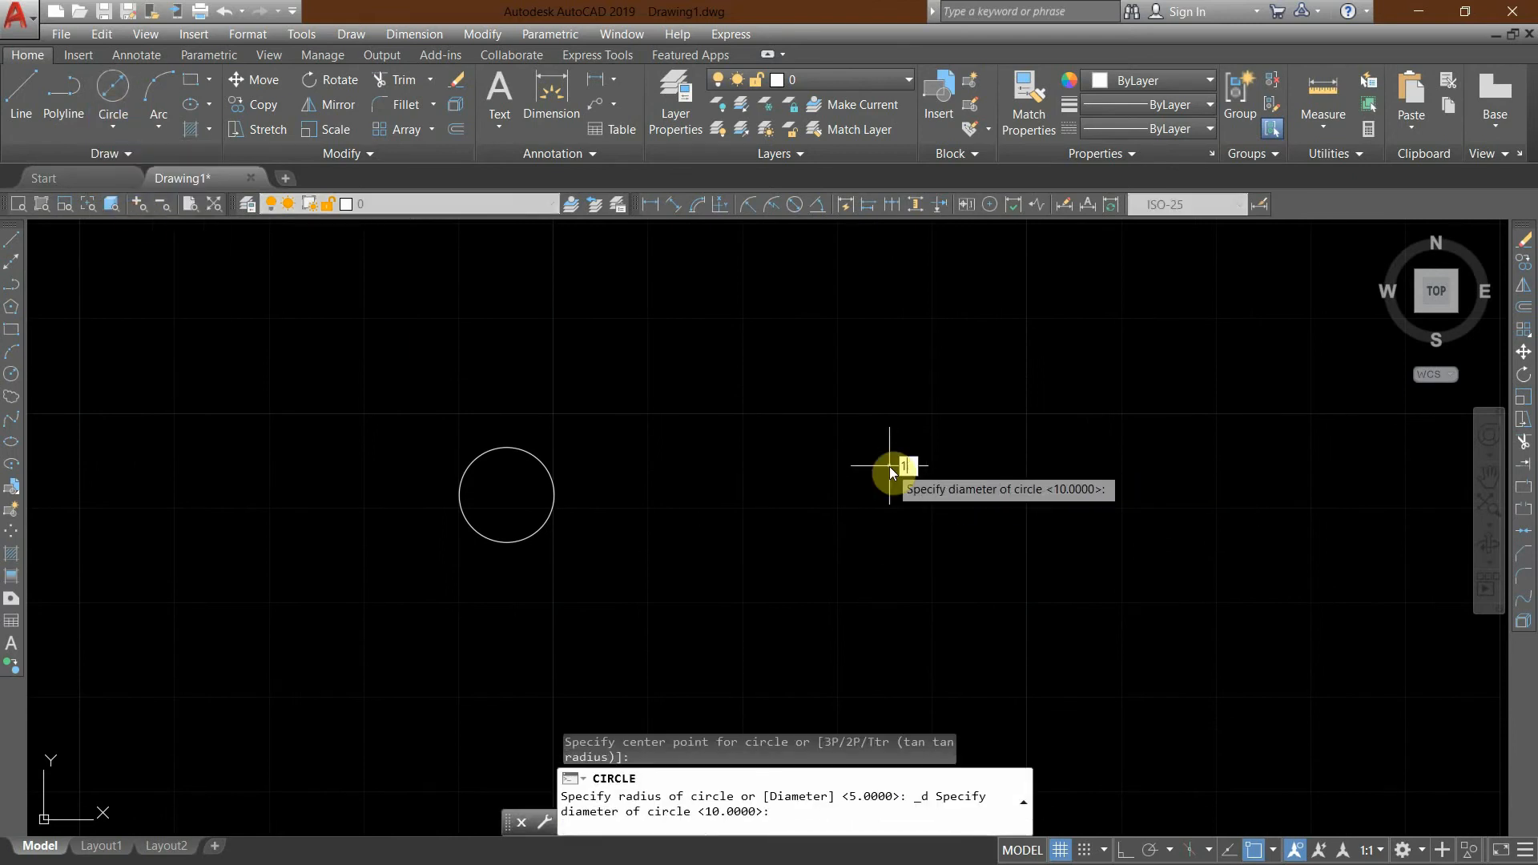
{"action": "type", "text": "10"}
{"action": "key", "text": "Return"}
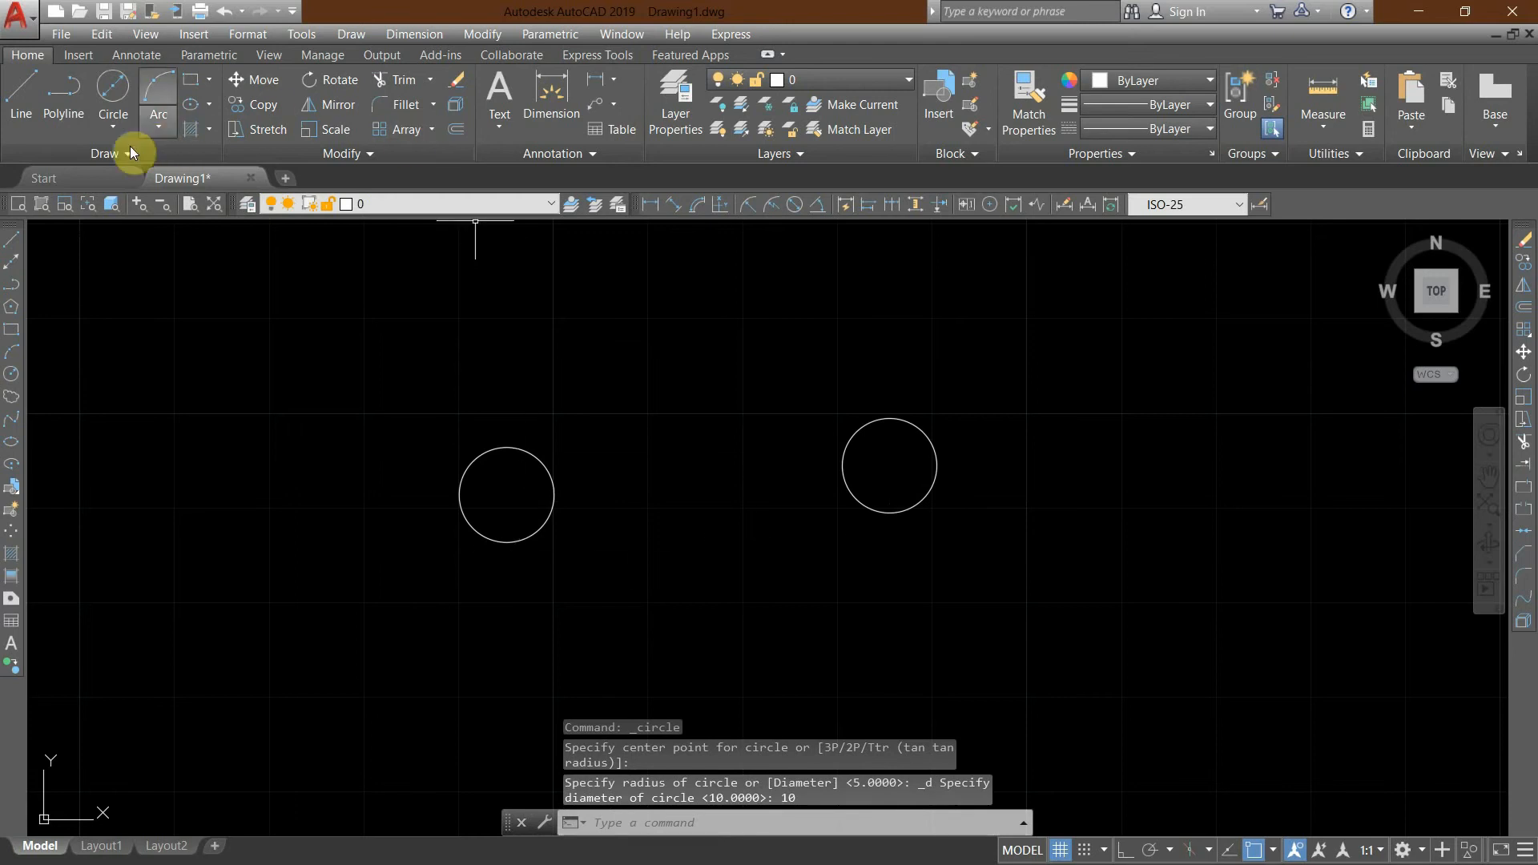
Draw a 2-Point circle above and to the left of the first circle, with its diameter endpoints vertically aligned.
{"action": "left_click", "coordinate": [112, 128]}
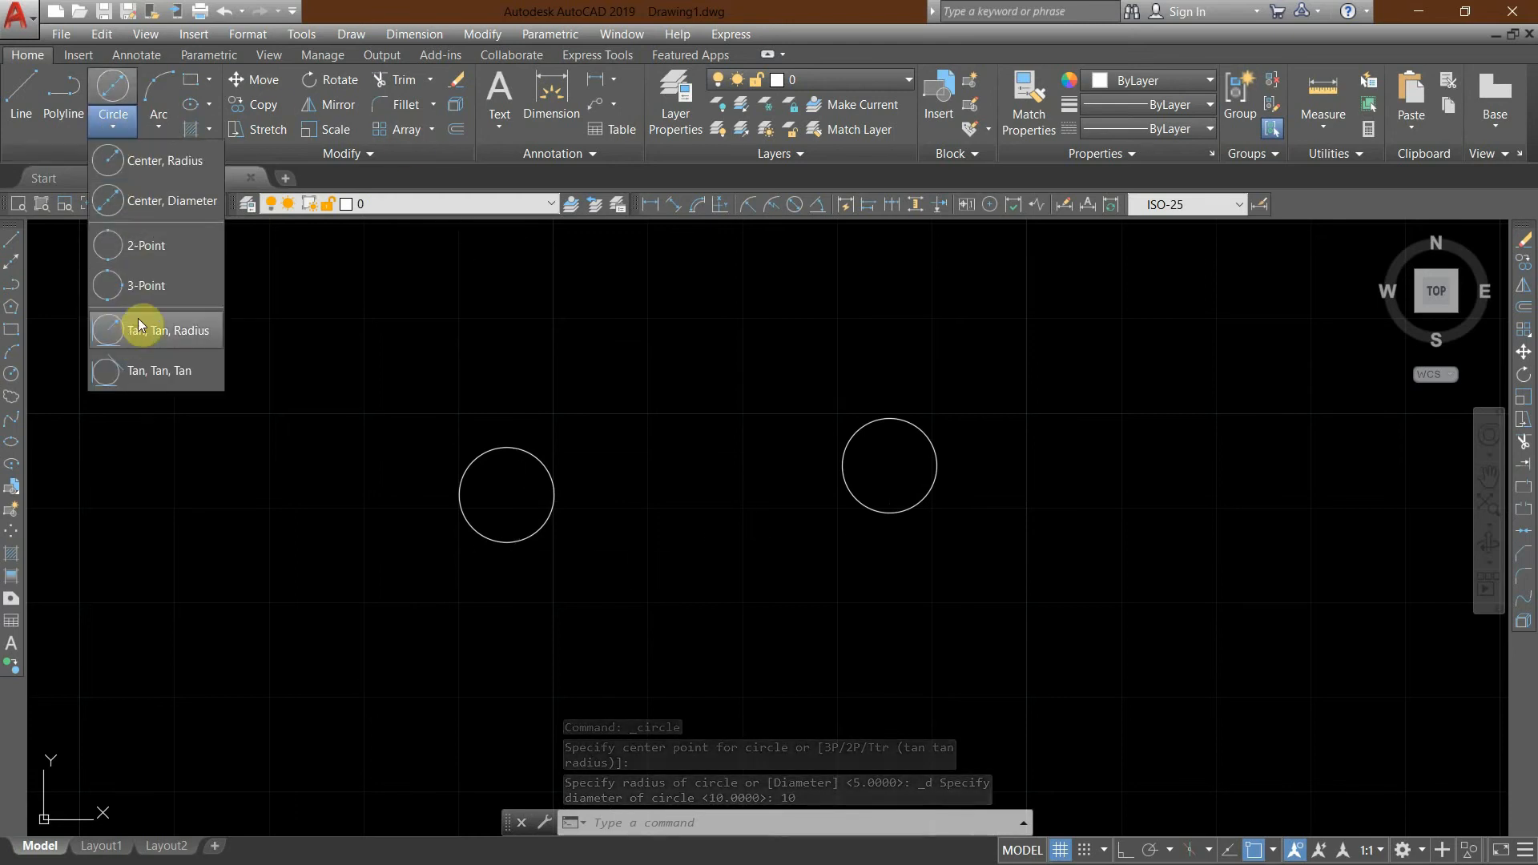
{"action": "left_click", "coordinate": [146, 239]}
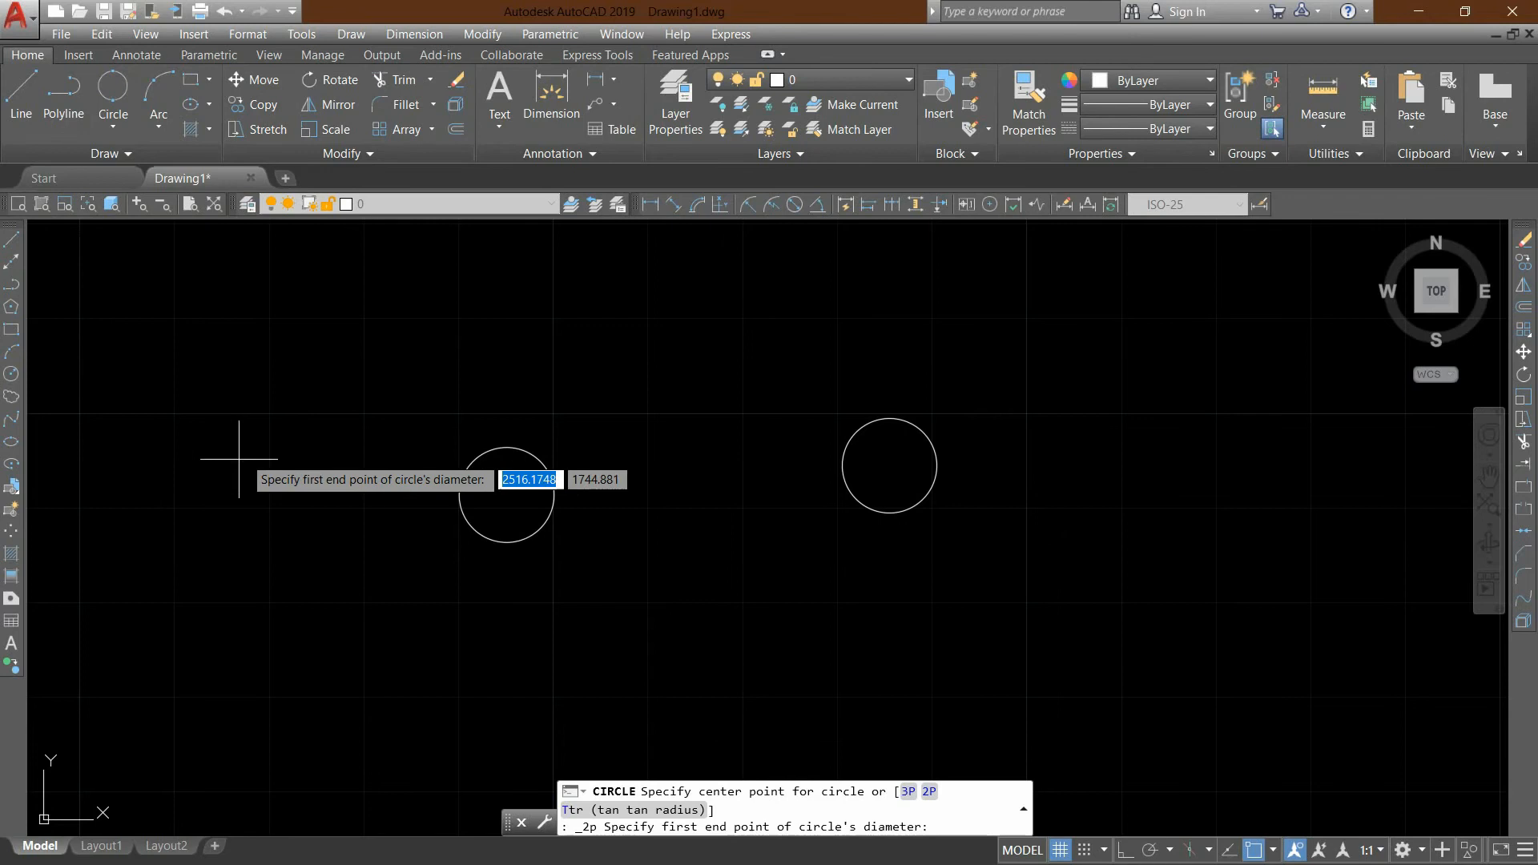
{"action": "left_click", "coordinate": [365, 321]}
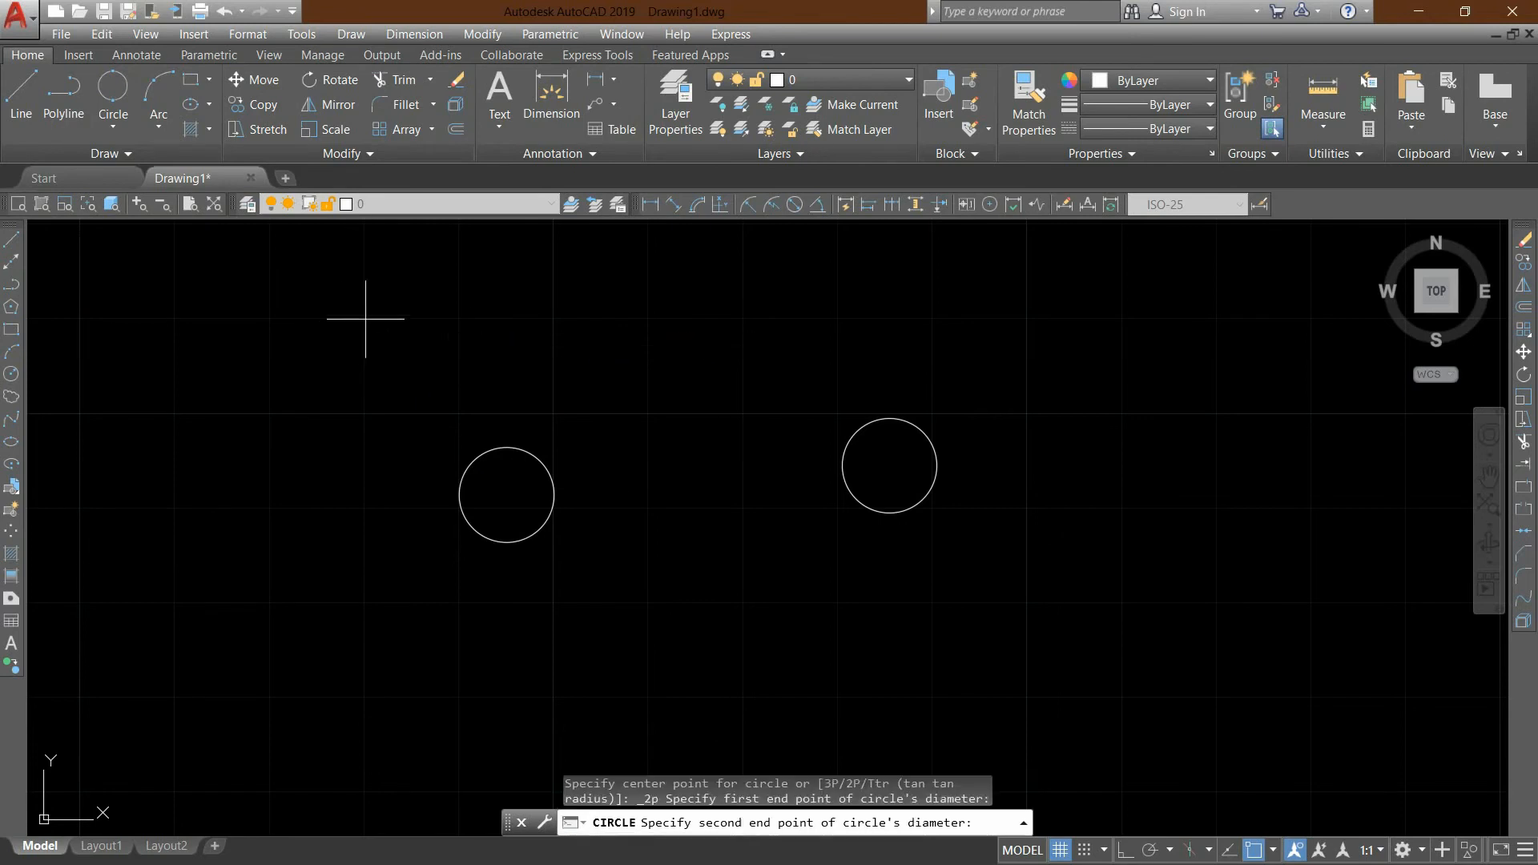
{"action": "left_click", "coordinate": [364, 415]}
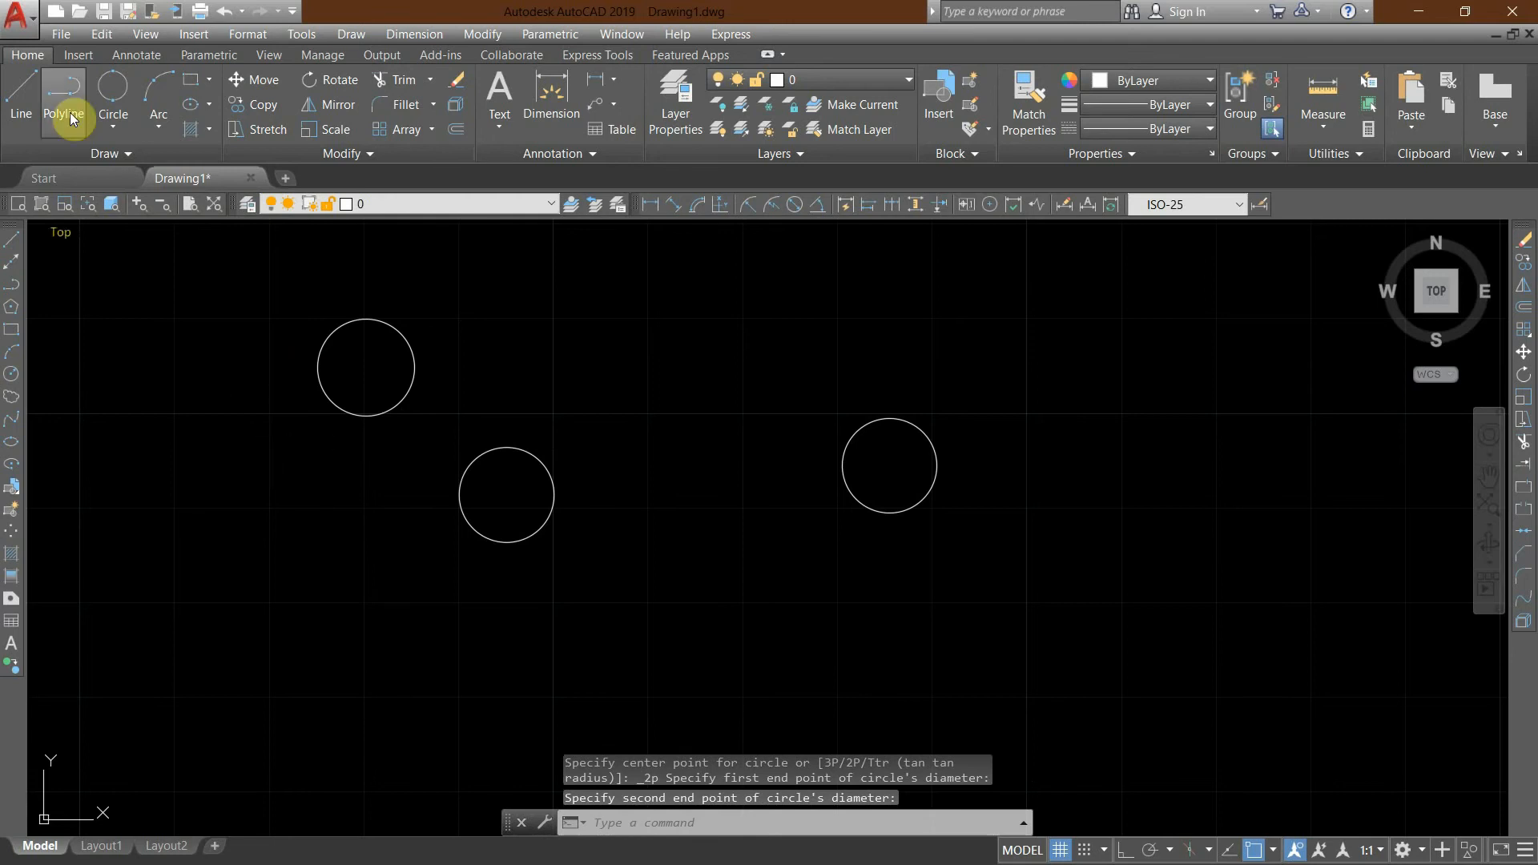
{"action": "left_click", "coordinate": [175, 128]}
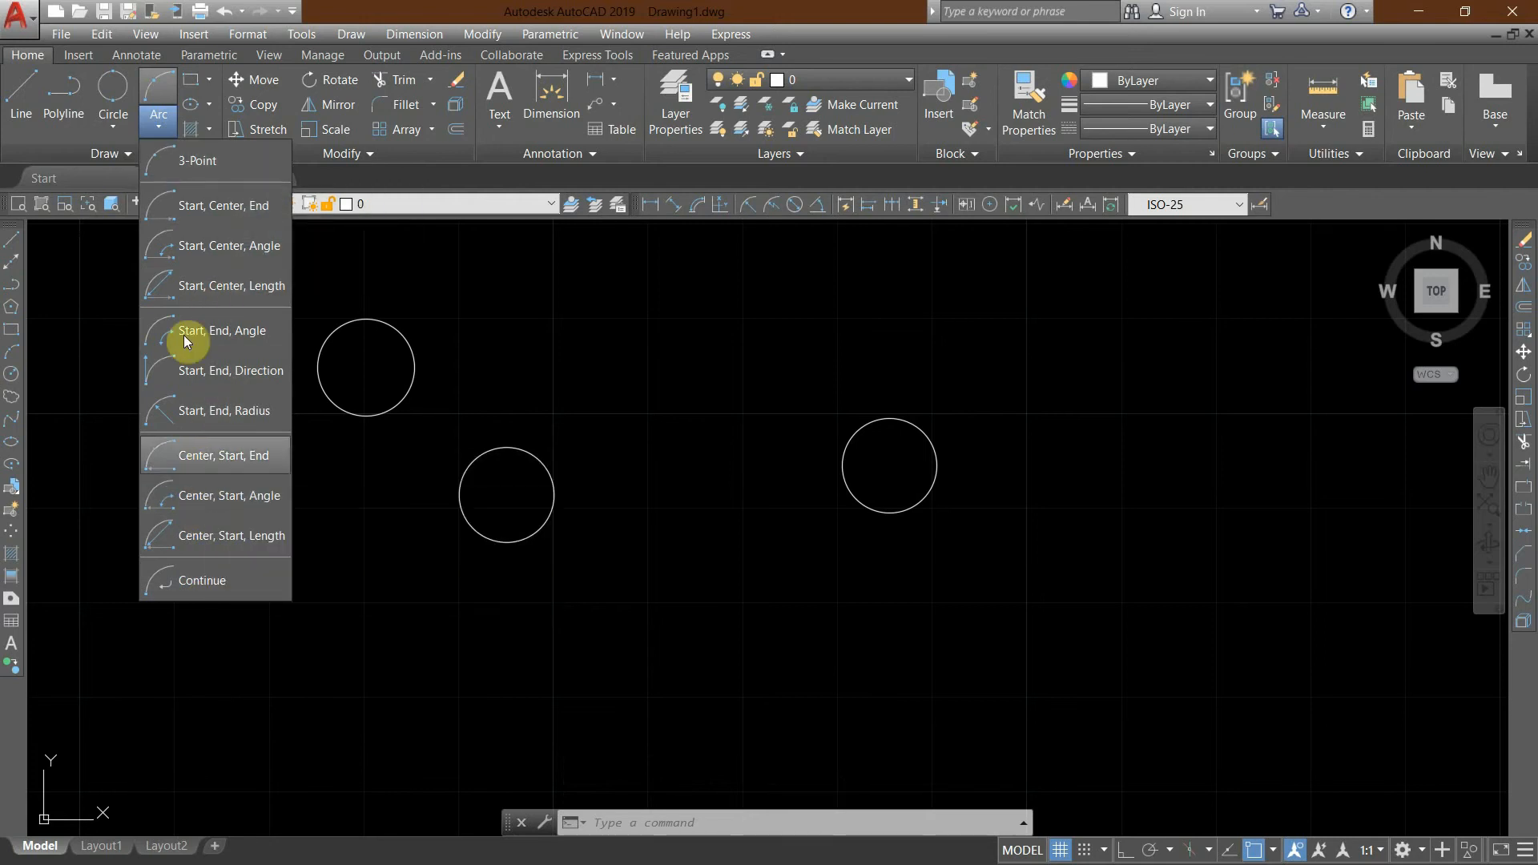
{"action": "left_click", "coordinate": [104, 316]}
Draw a six-sided polygon to the left of the circles, inscribed in a circle of radius 5.
{"action": "left_click", "coordinate": [207, 79]}
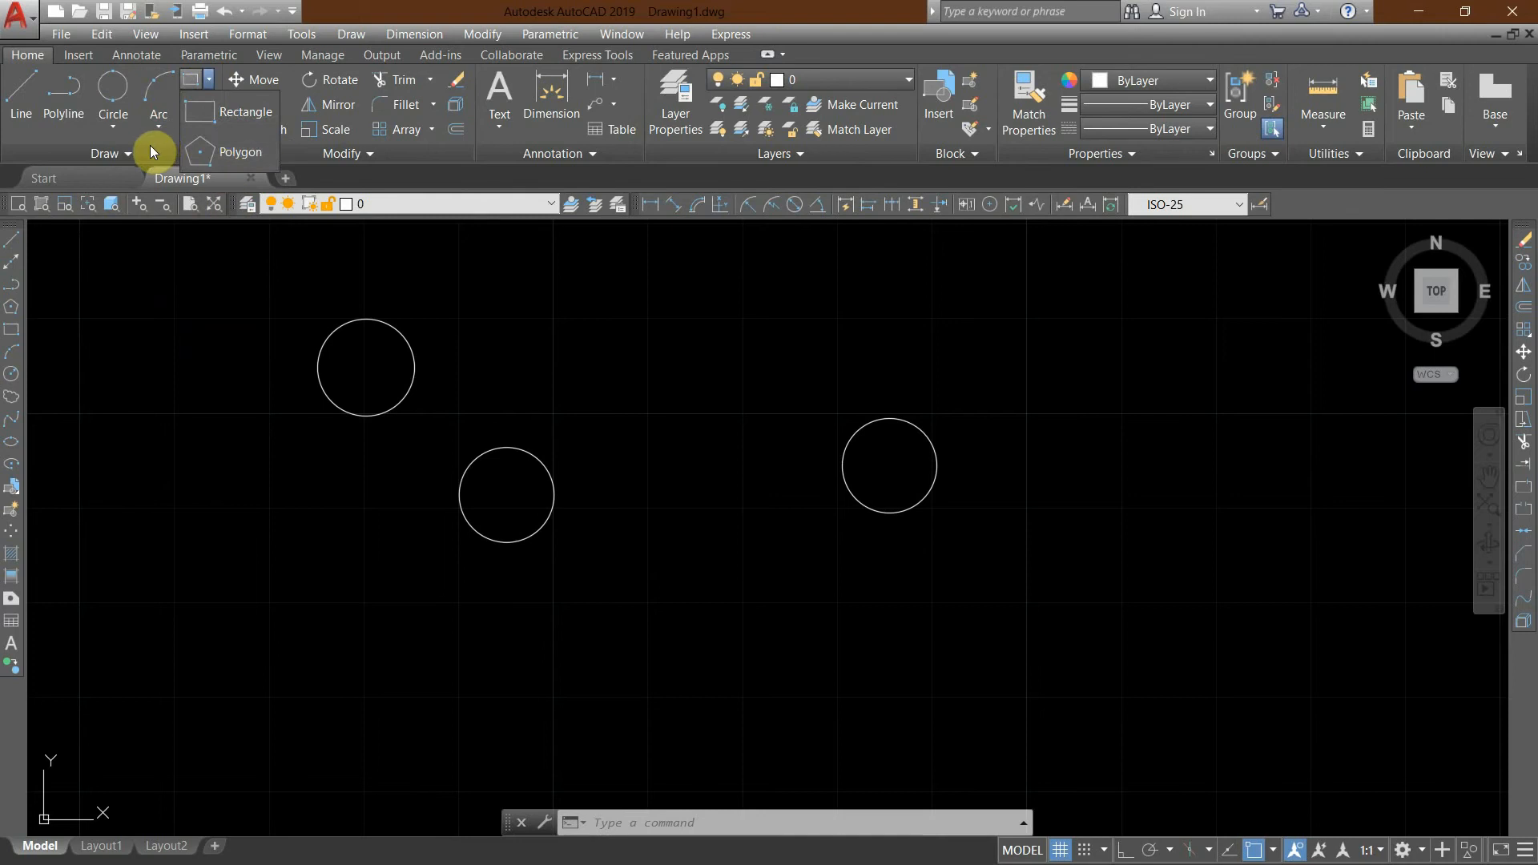
{"action": "left_click", "coordinate": [186, 157]}
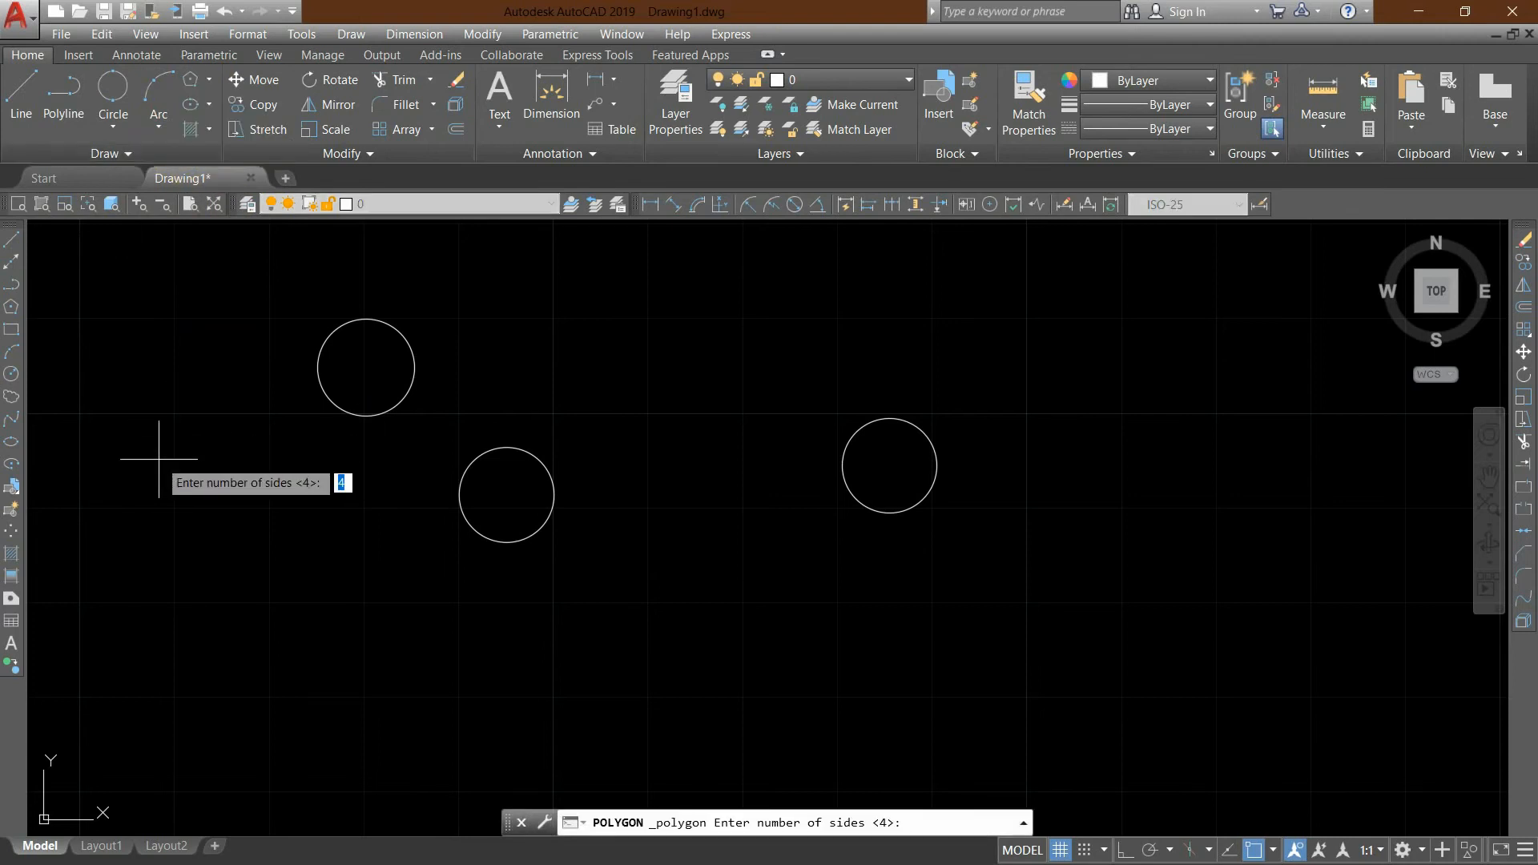
{"action": "type", "text": "6"}
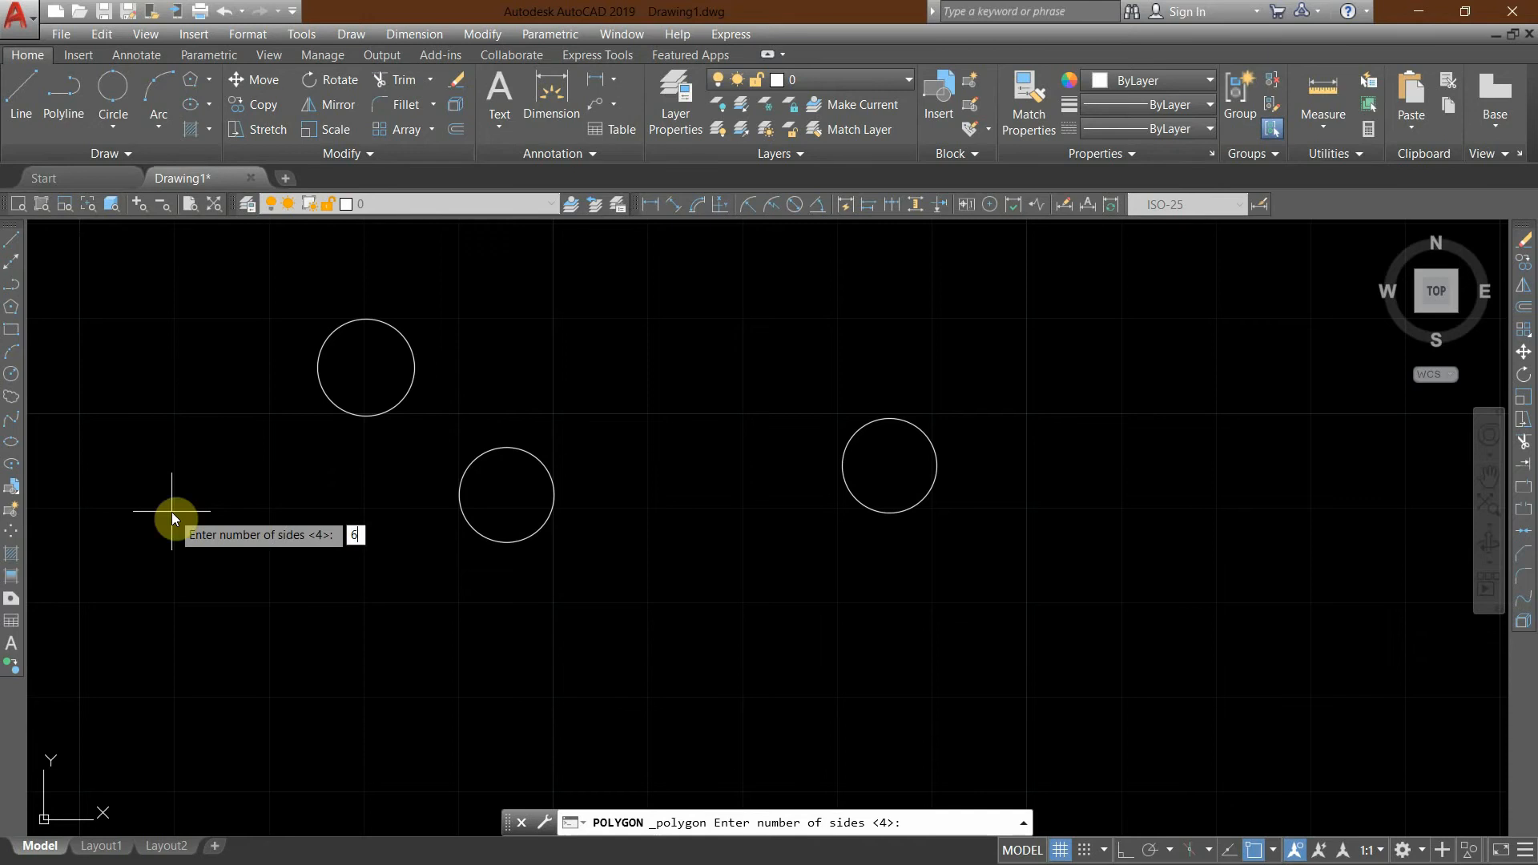
{"action": "key", "text": "Return"}
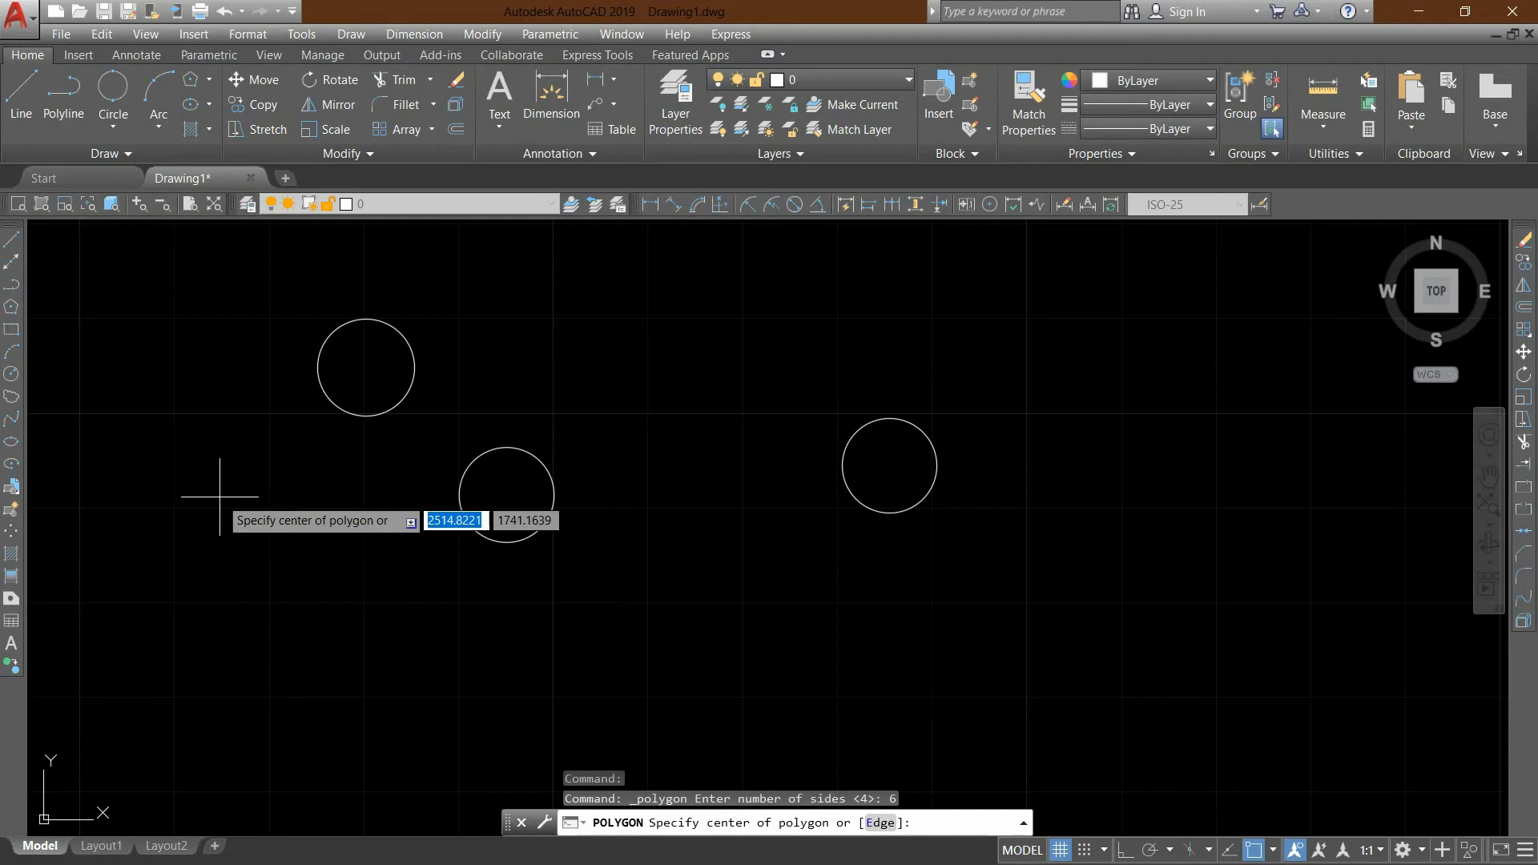
{"action": "left_click", "coordinate": [174, 508]}
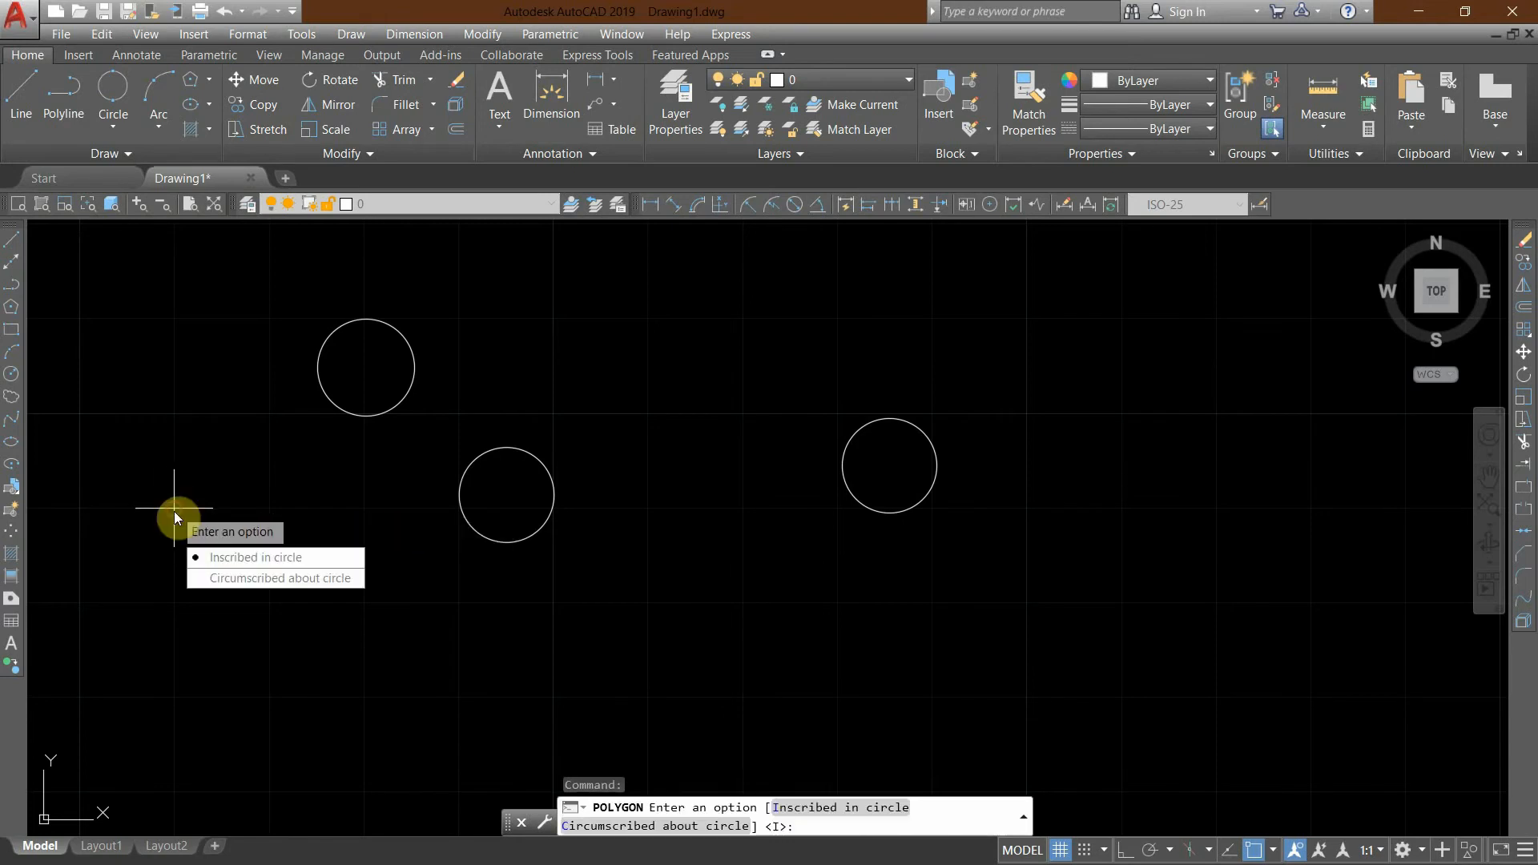
{"action": "left_click", "coordinate": [224, 559]}
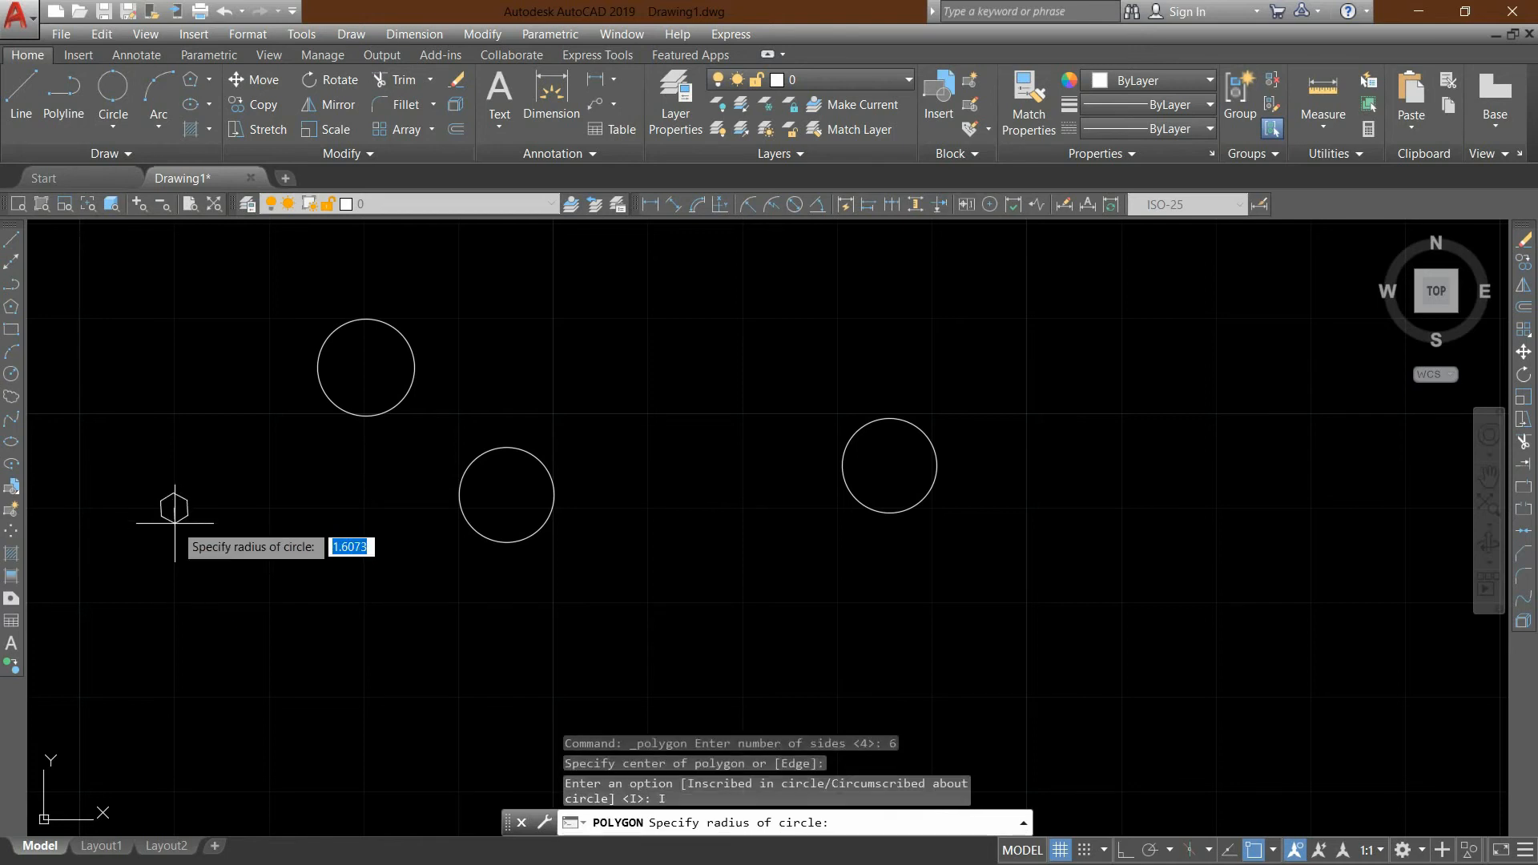
{"action": "type", "text": "5"}
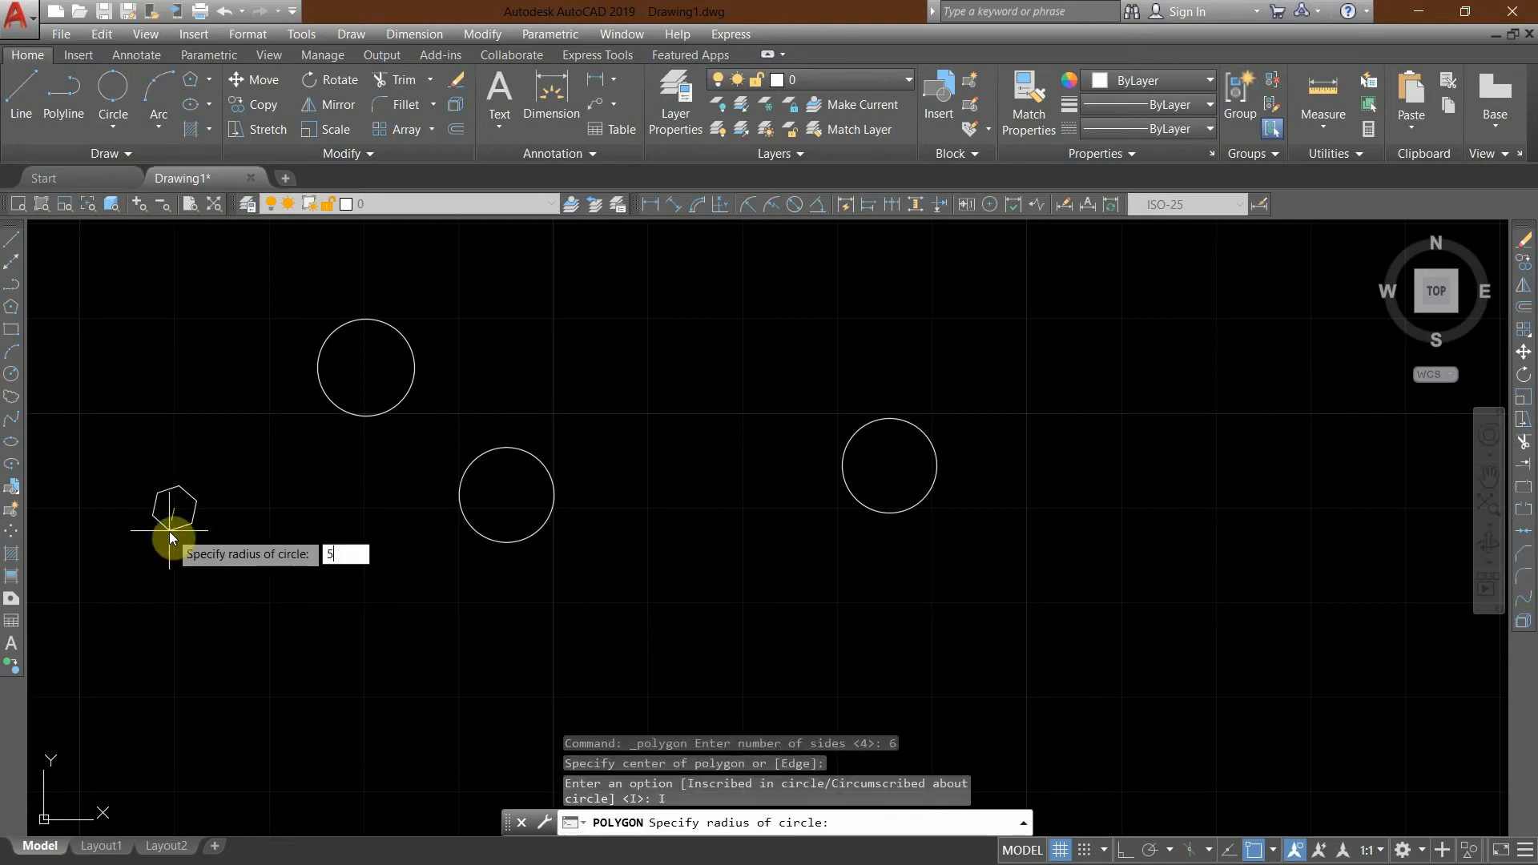
{"action": "key", "text": "Return"}
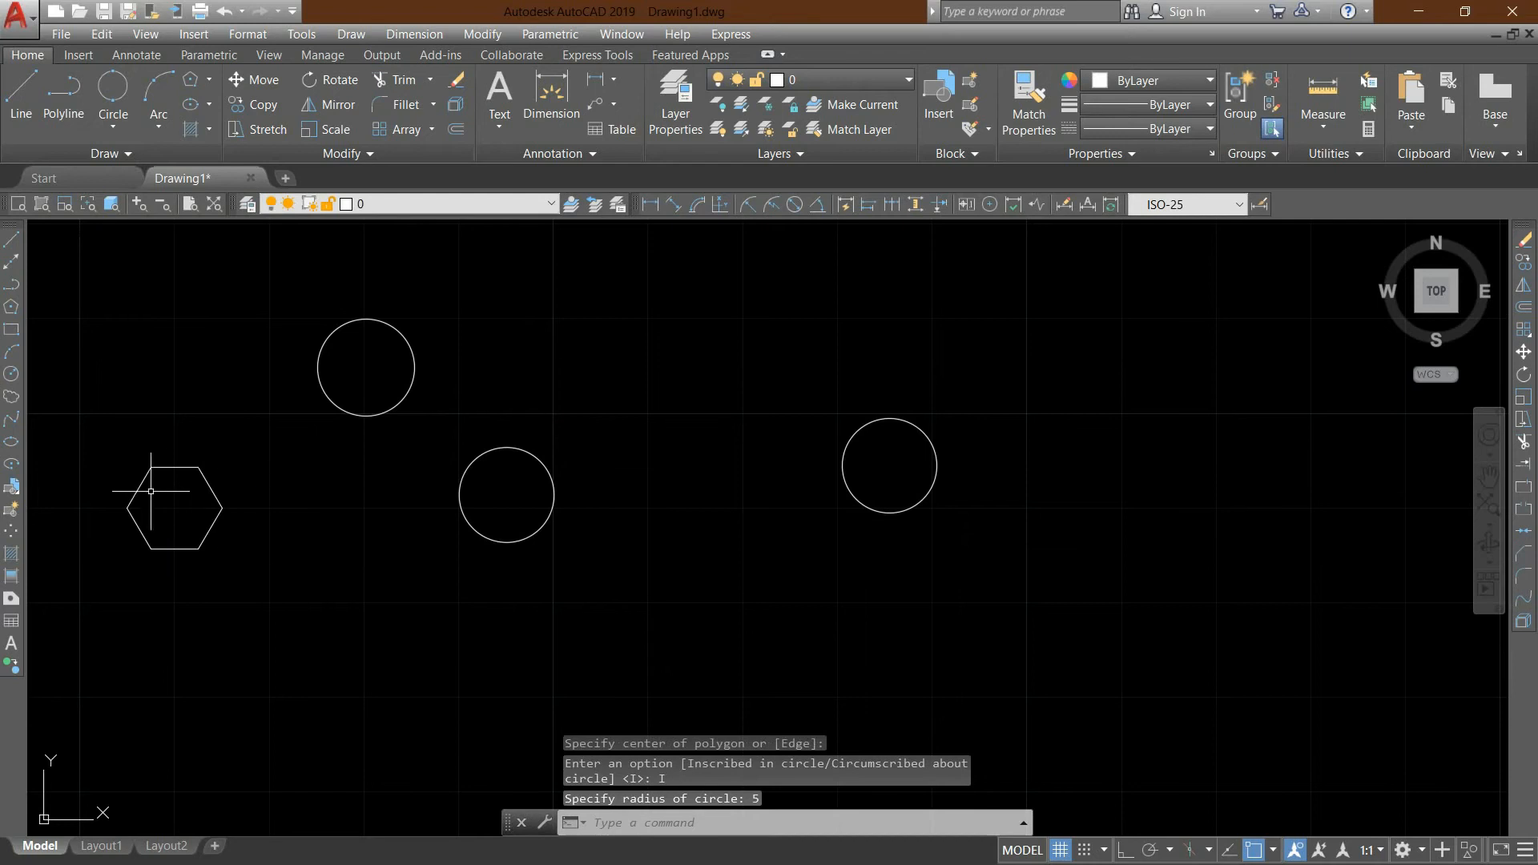
Move the hexagon into the radius 5 circle so that it sits inside its outline.
{"action": "left_click", "coordinate": [166, 467]}
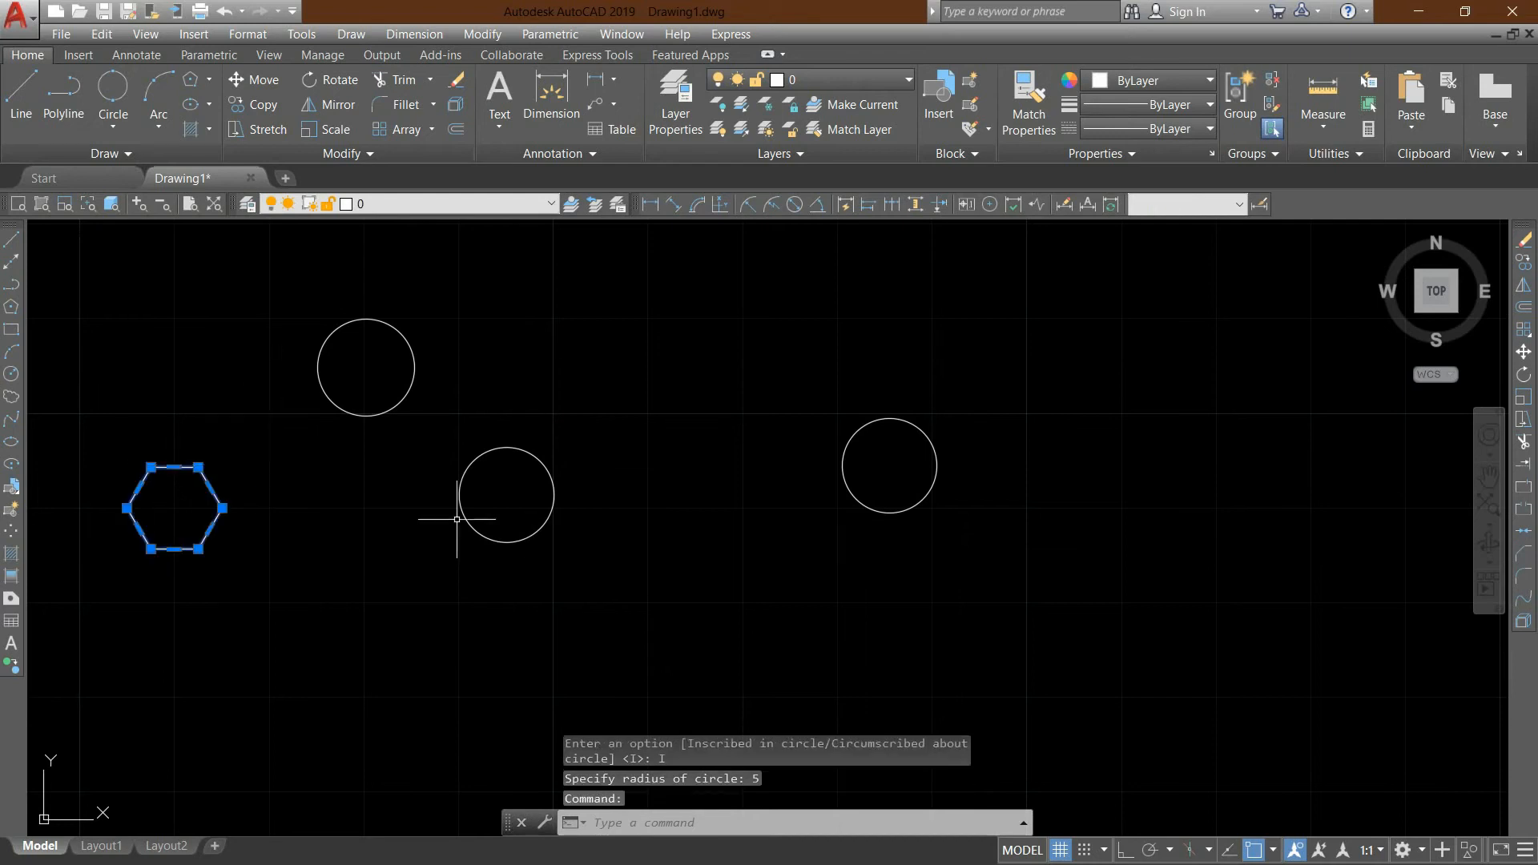
{"action": "left_click", "coordinate": [182, 549]}
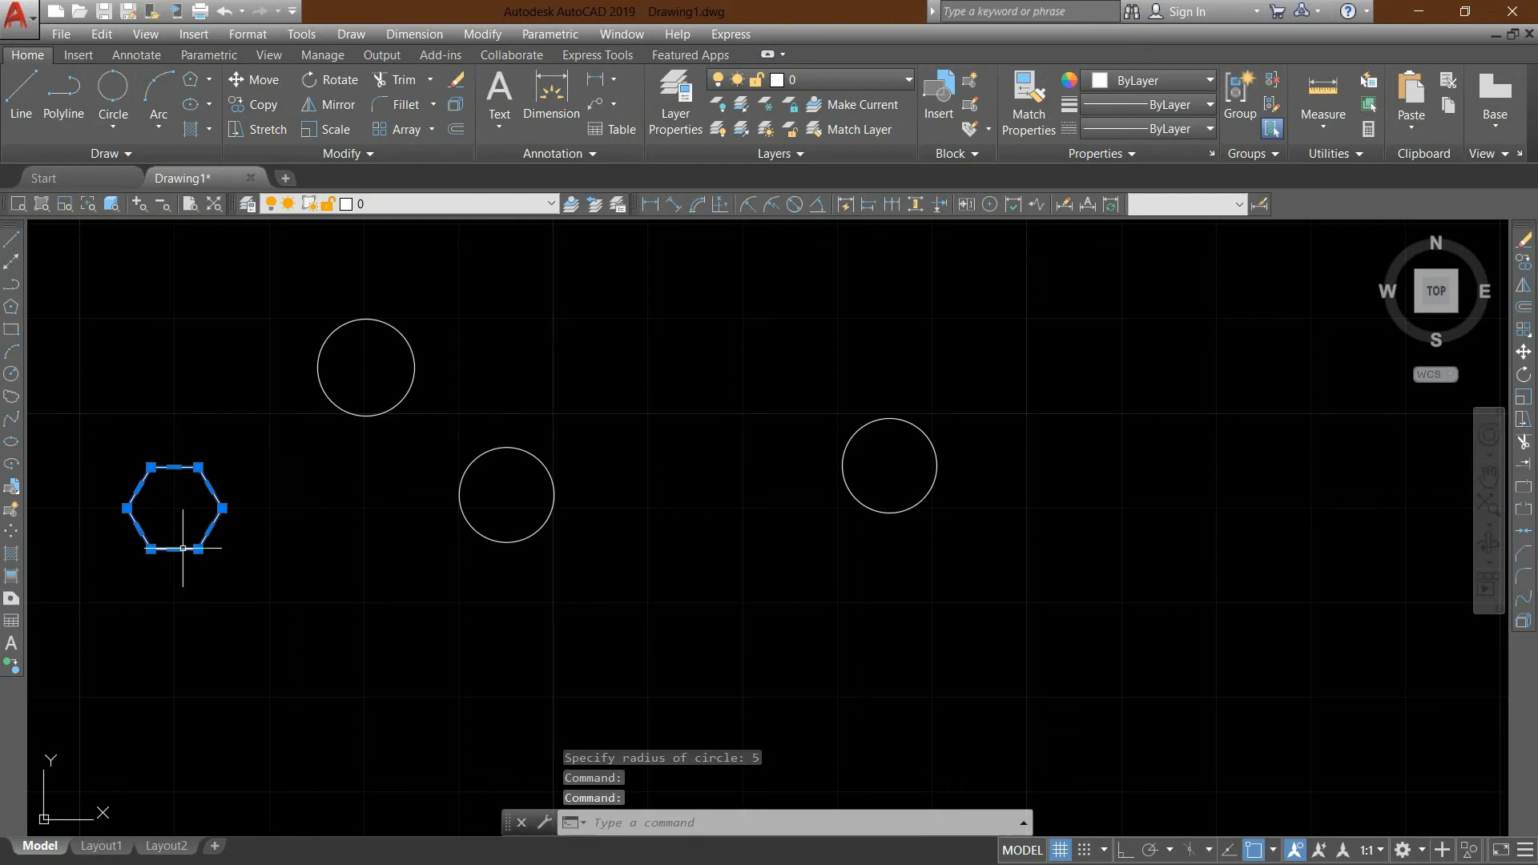
{"action": "left_click_drag", "start_coordinate": [183, 549], "coordinate": [514, 534]}
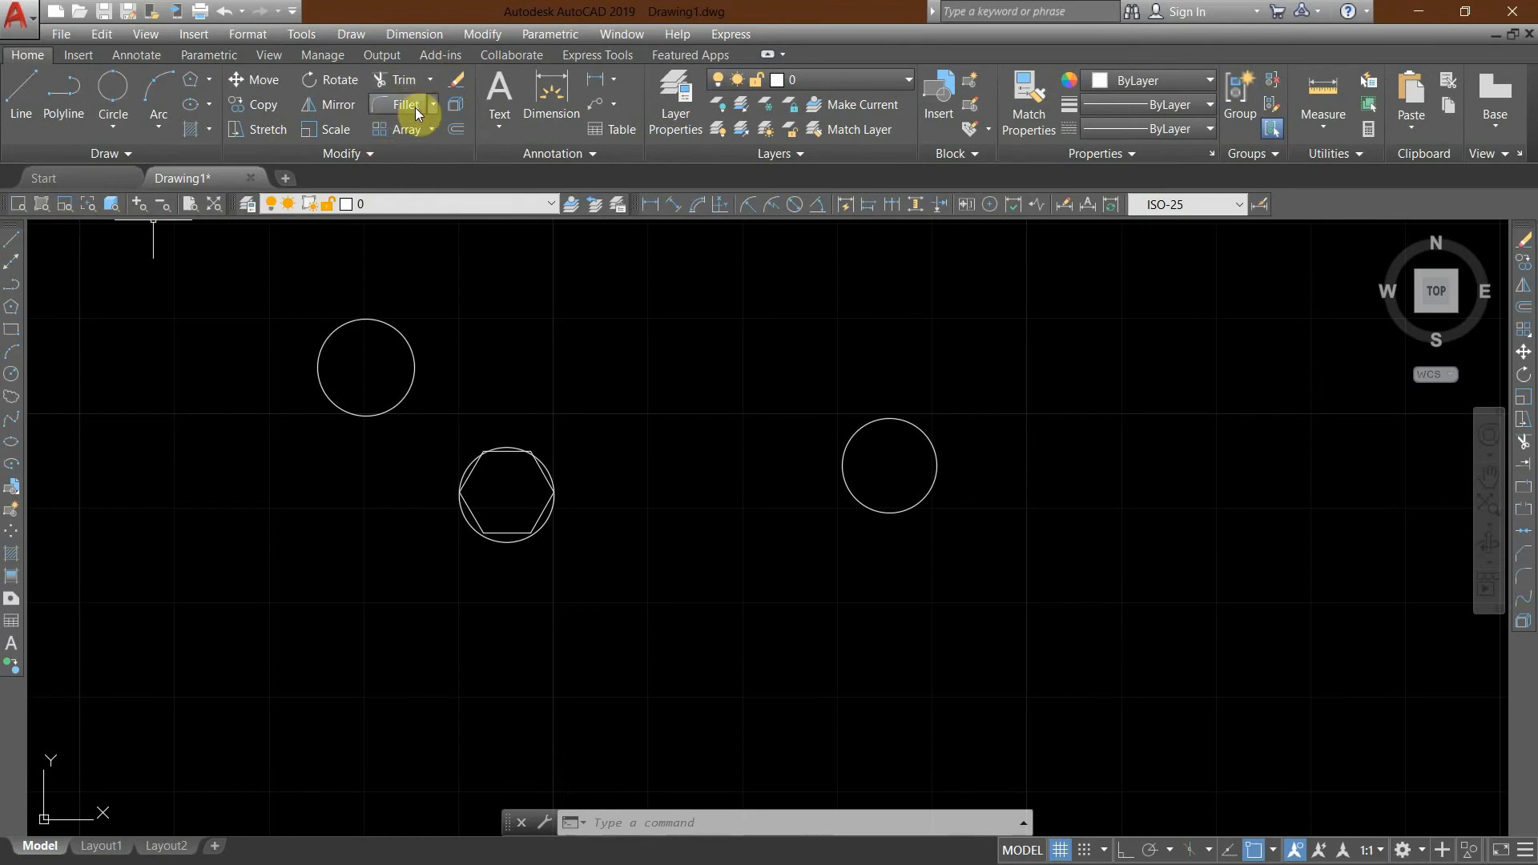
Draw three connected lines left of the hexagon: a nearly horizontal one, a diagonal down-left, and a nearly vertical one crossing the first.
{"action": "left_click", "coordinate": [22, 111]}
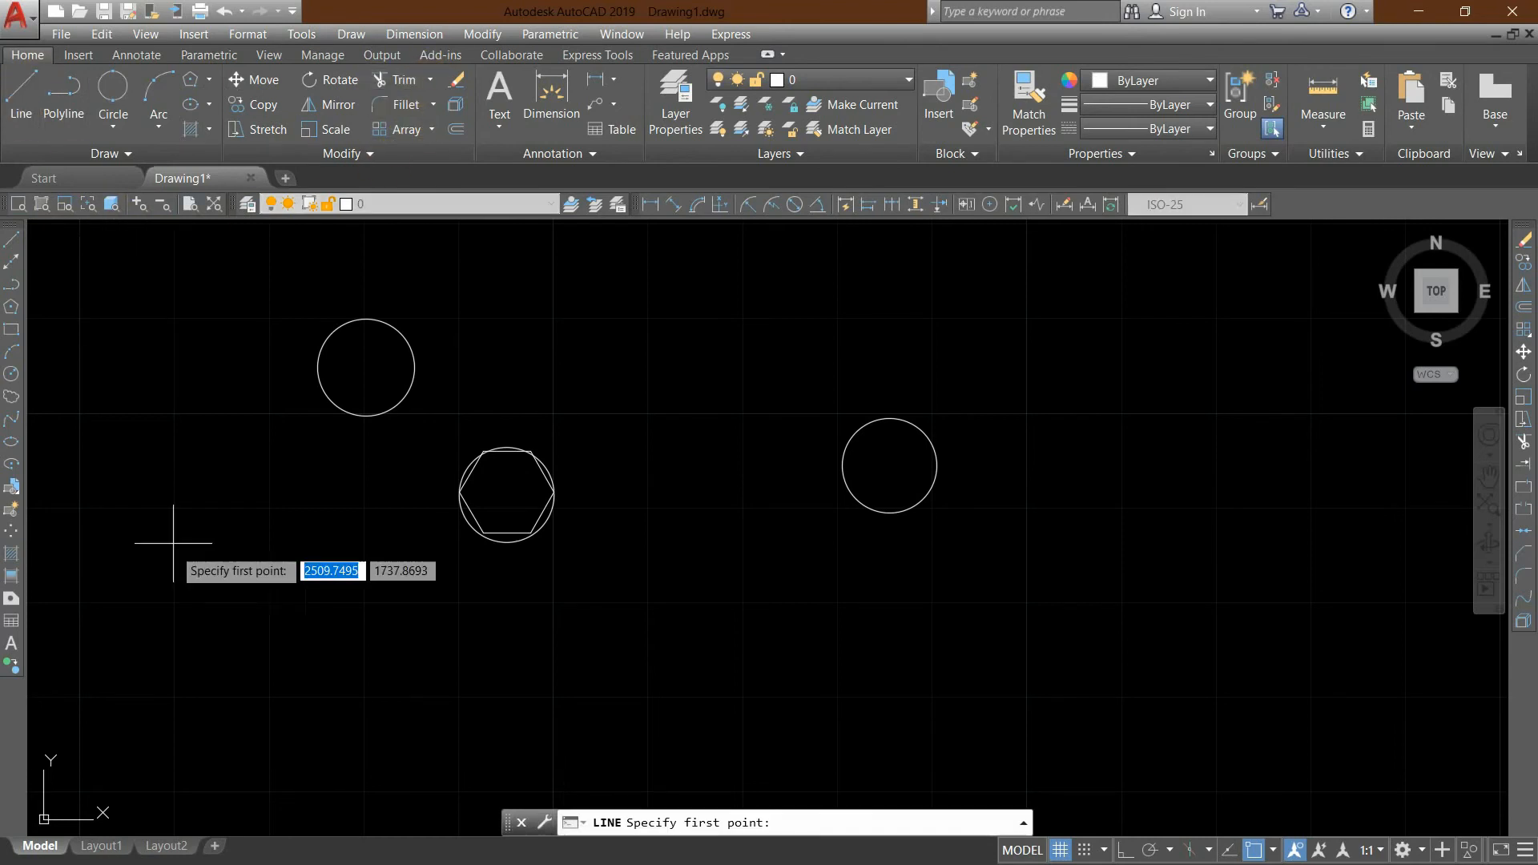
{"action": "left_click", "coordinate": [136, 504]}
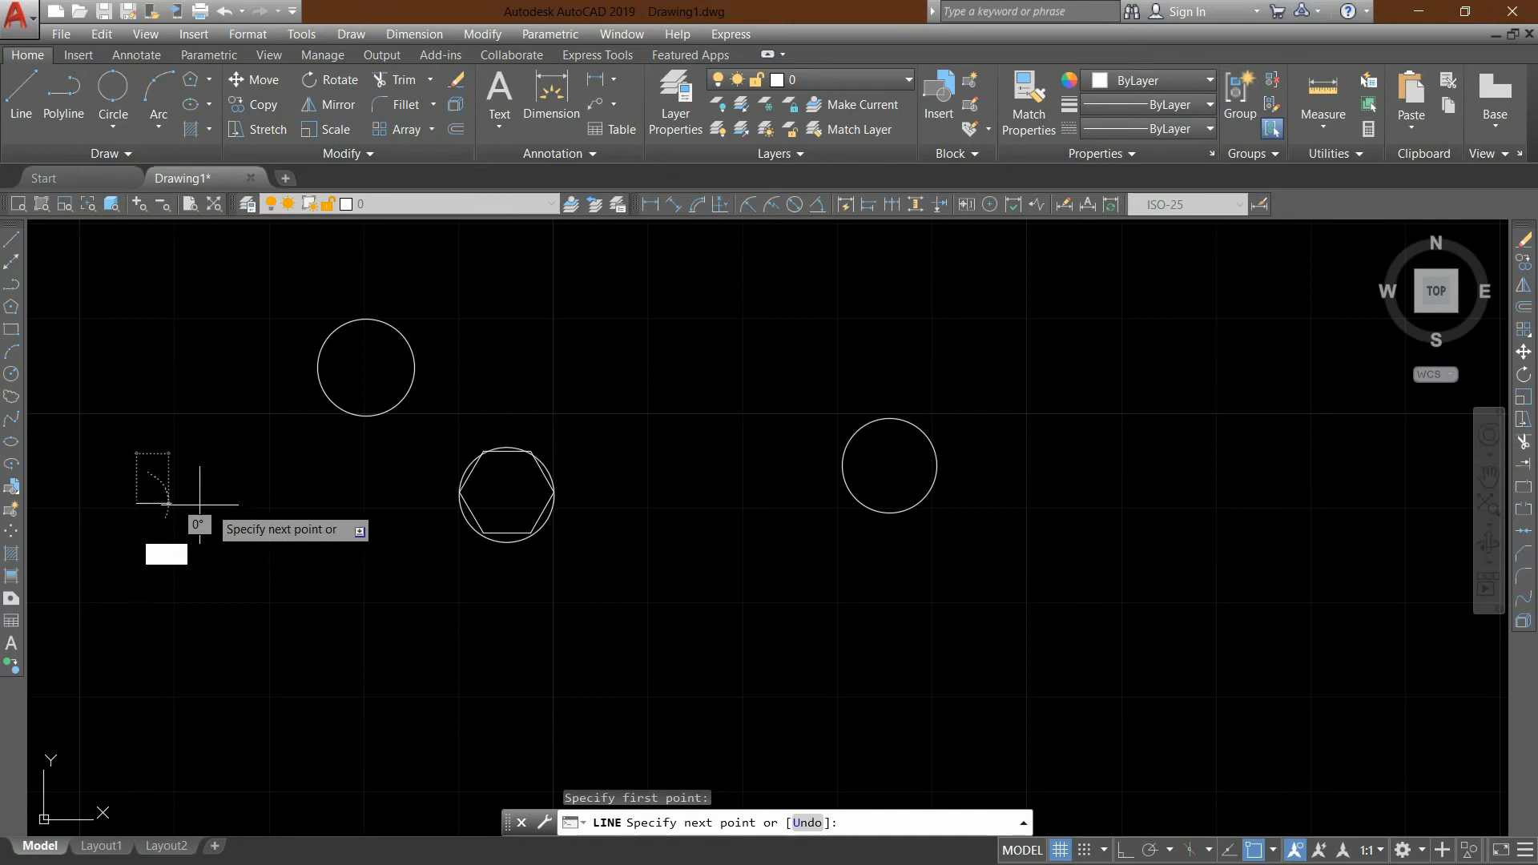
{"action": "left_click", "coordinate": [386, 504]}
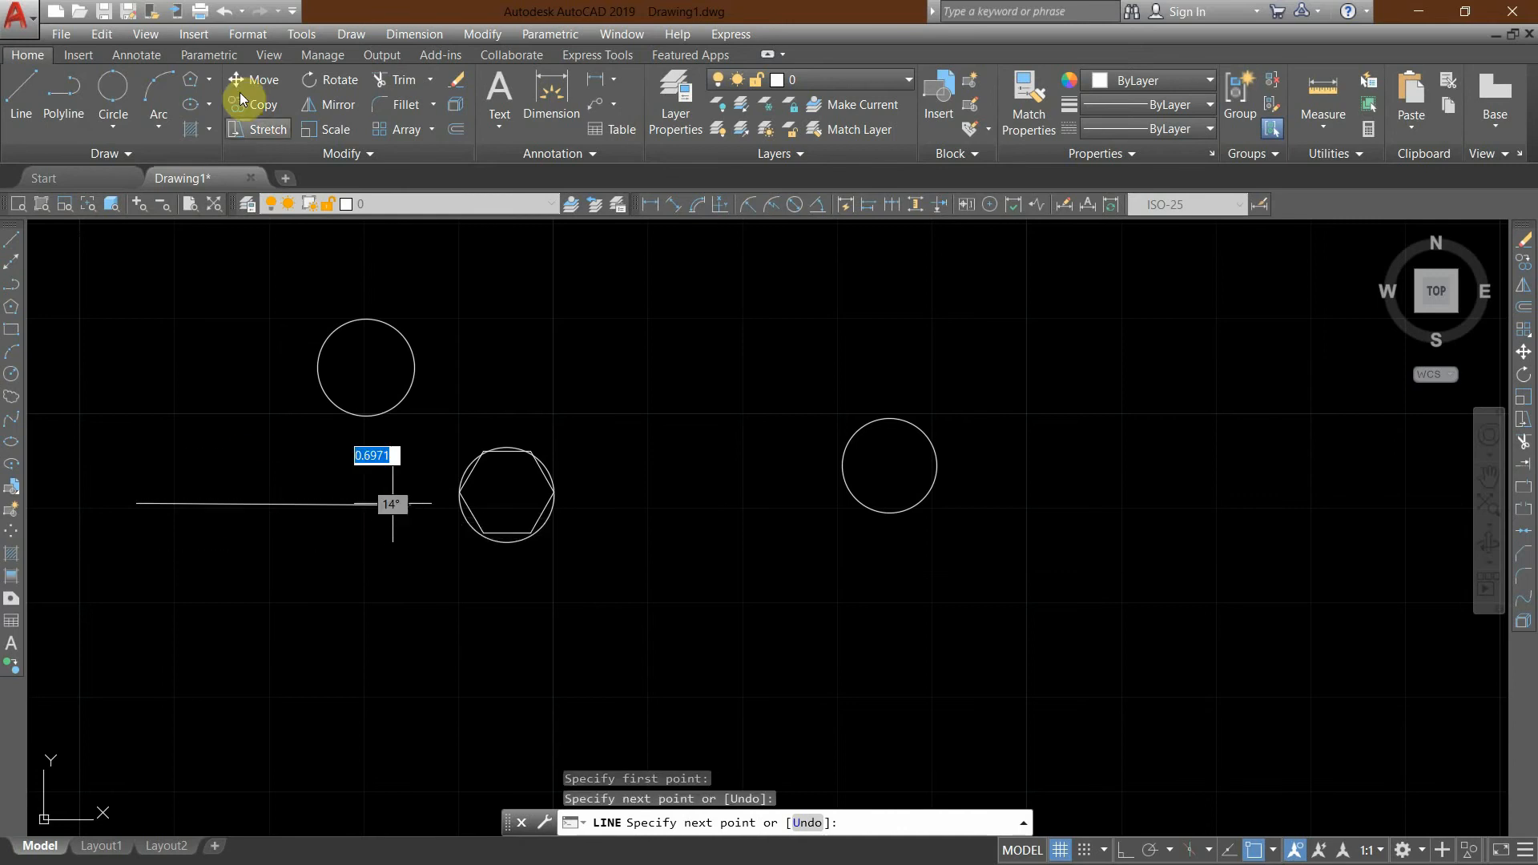
{"action": "left_click", "coordinate": [249, 630]}
{"action": "left_click", "coordinate": [240, 419]}
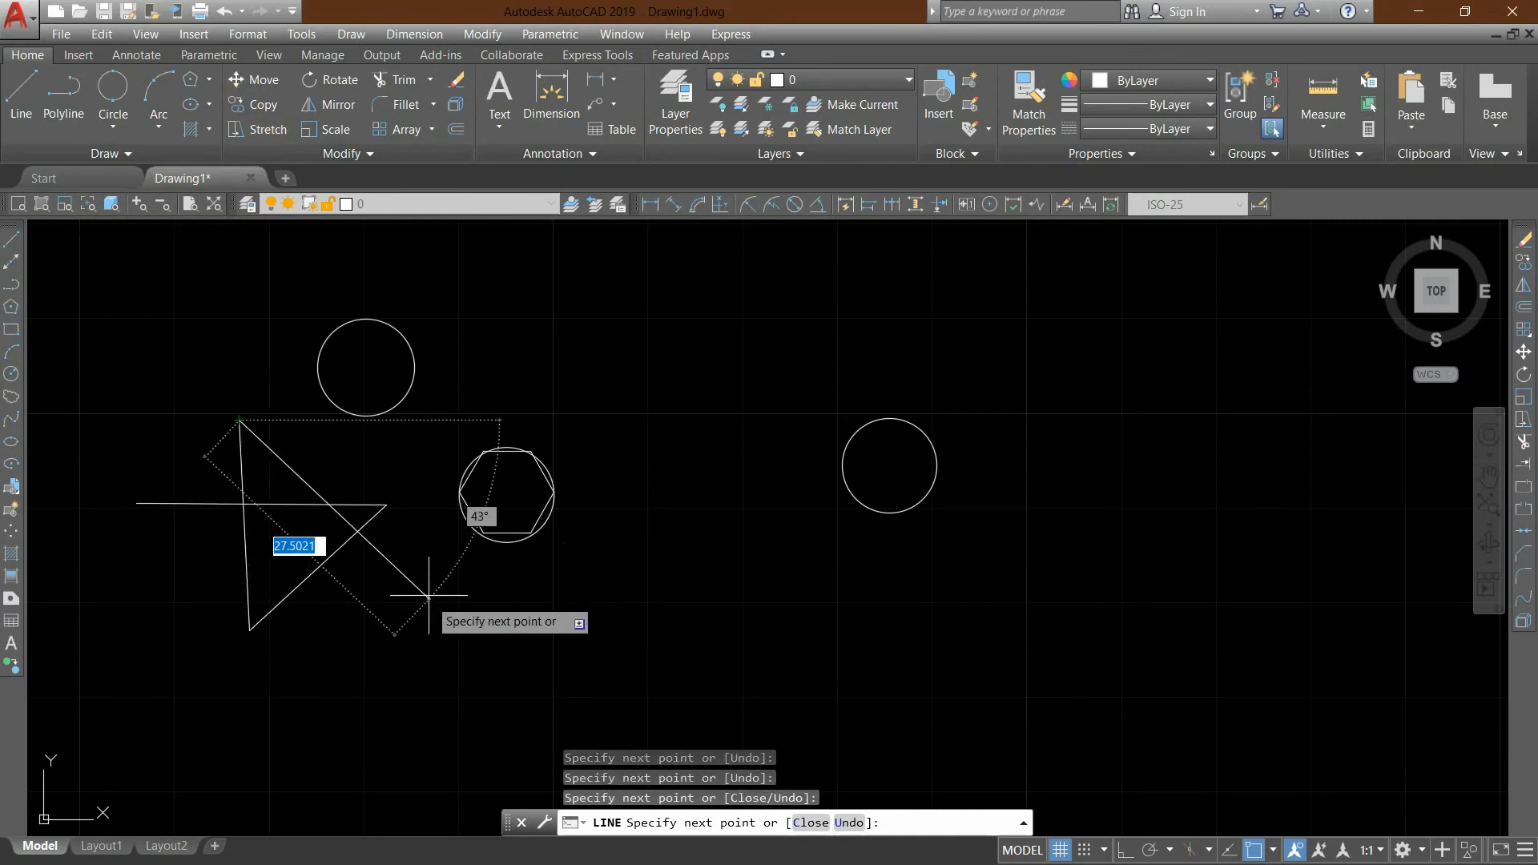
{"action": "key", "text": "Escape"}
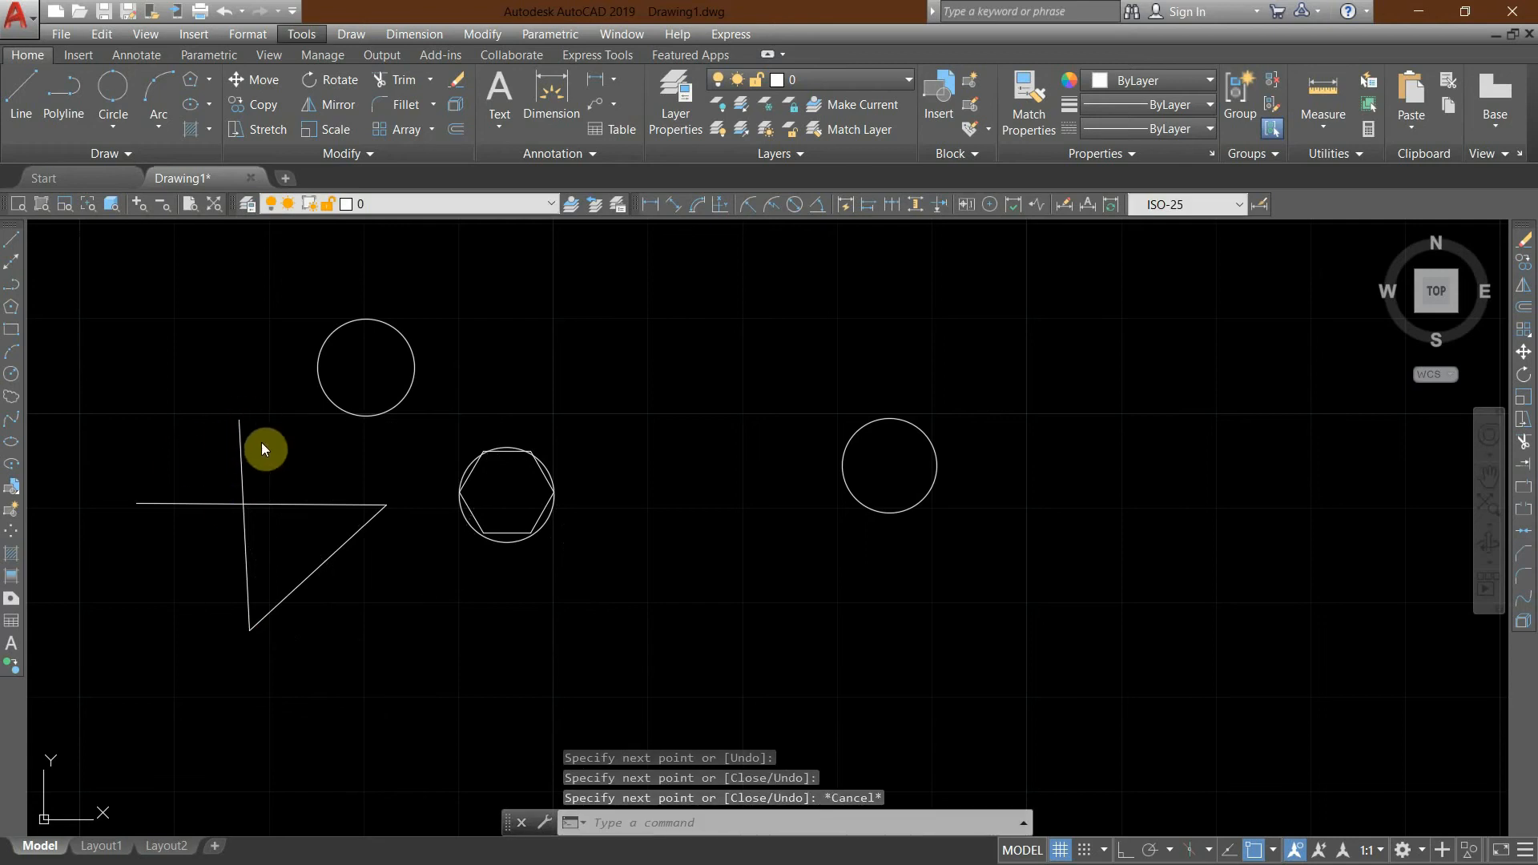
Trim the part of the near-vertical line that extends above the horizontal line, using all three lines as cutting edges.
{"action": "left_click", "coordinate": [377, 79]}
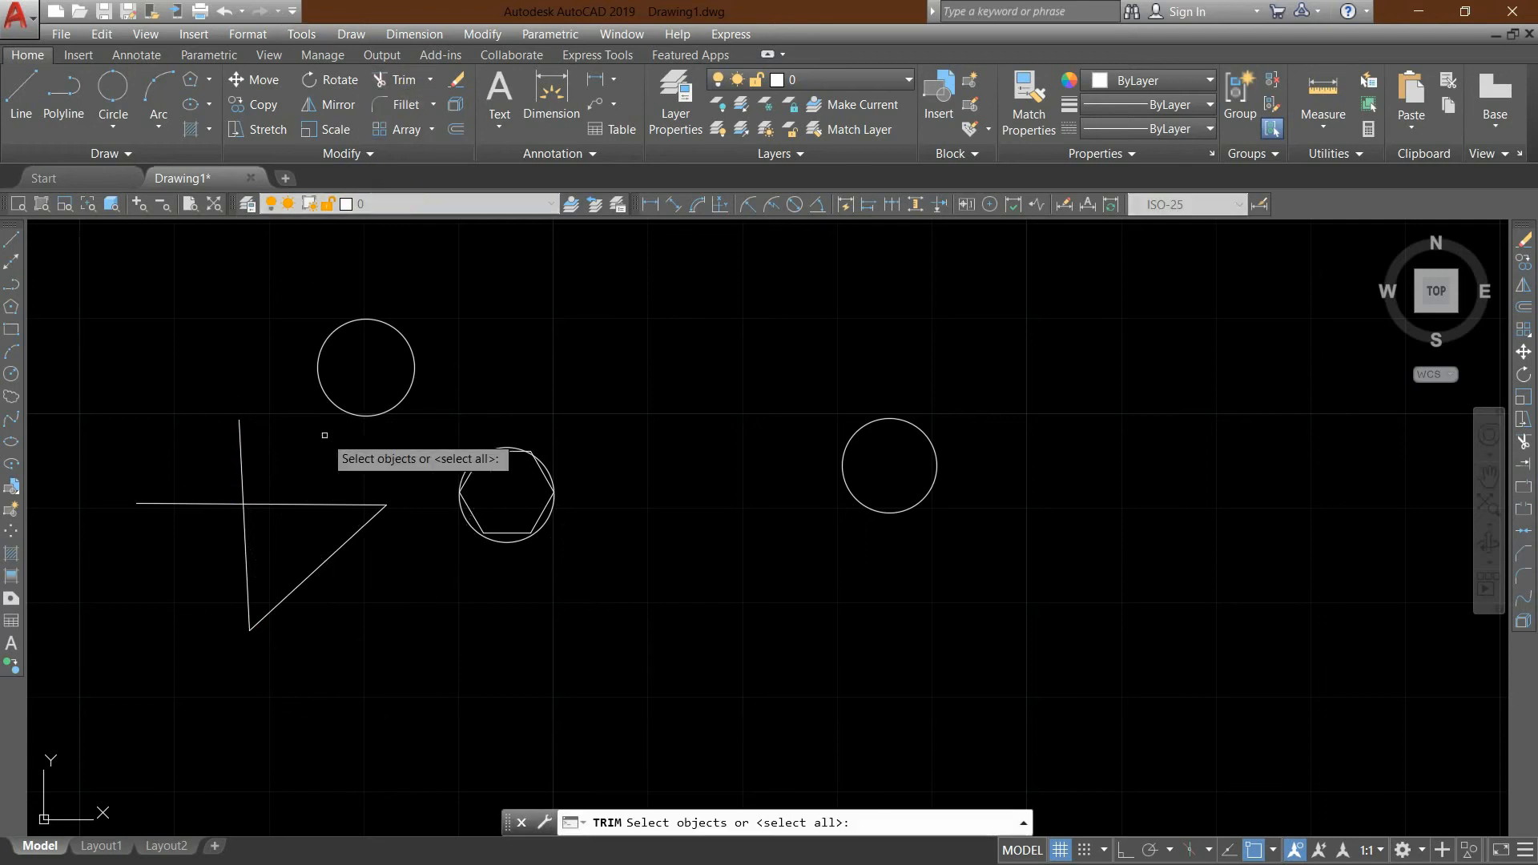
{"action": "left_click", "coordinate": [297, 504]}
{"action": "left_click", "coordinate": [291, 590]}
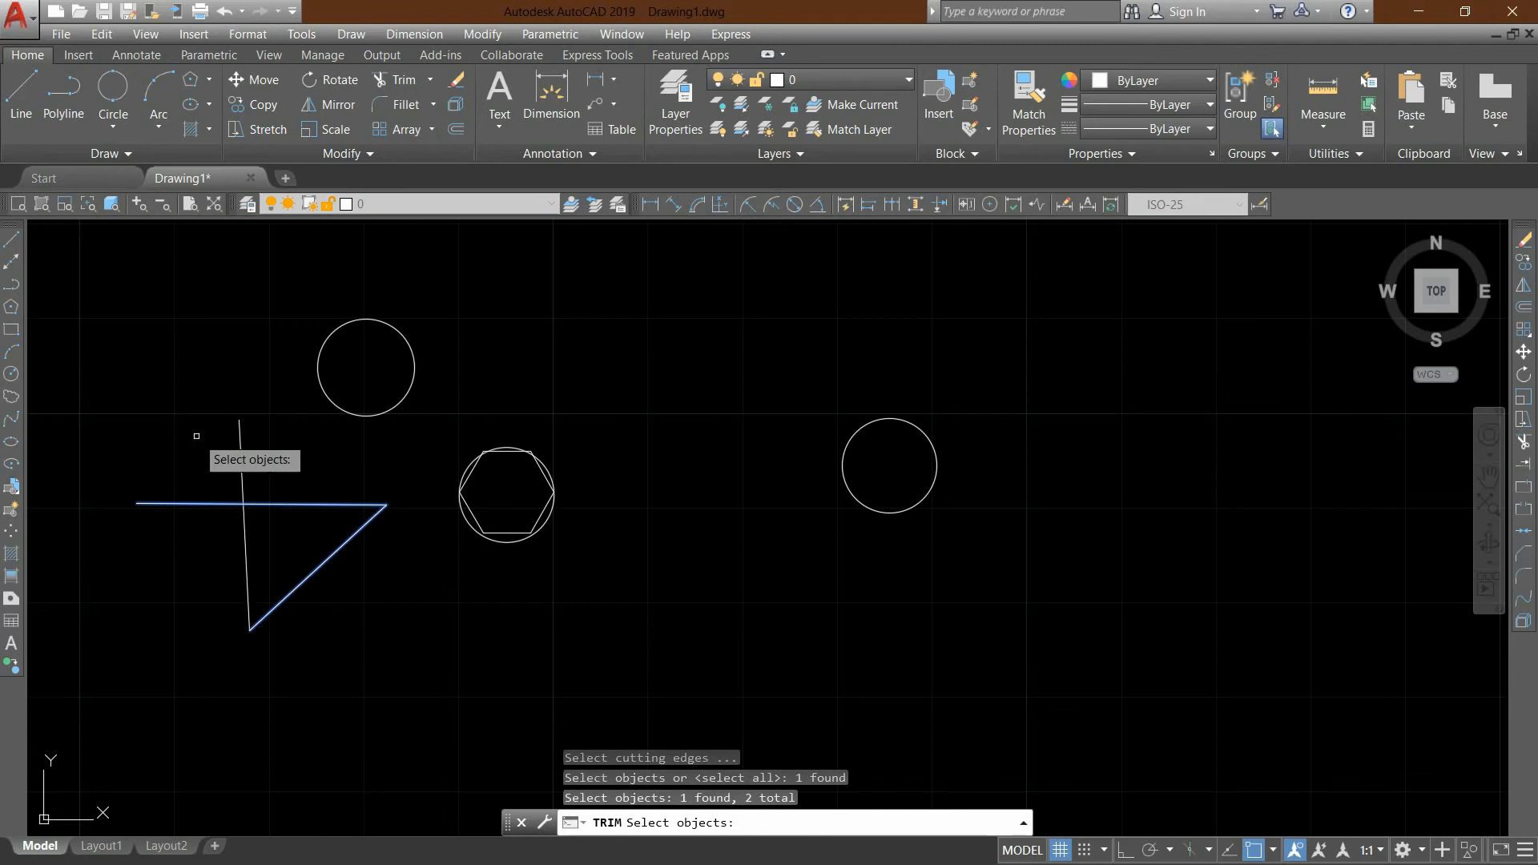
{"action": "left_click", "coordinate": [246, 562]}
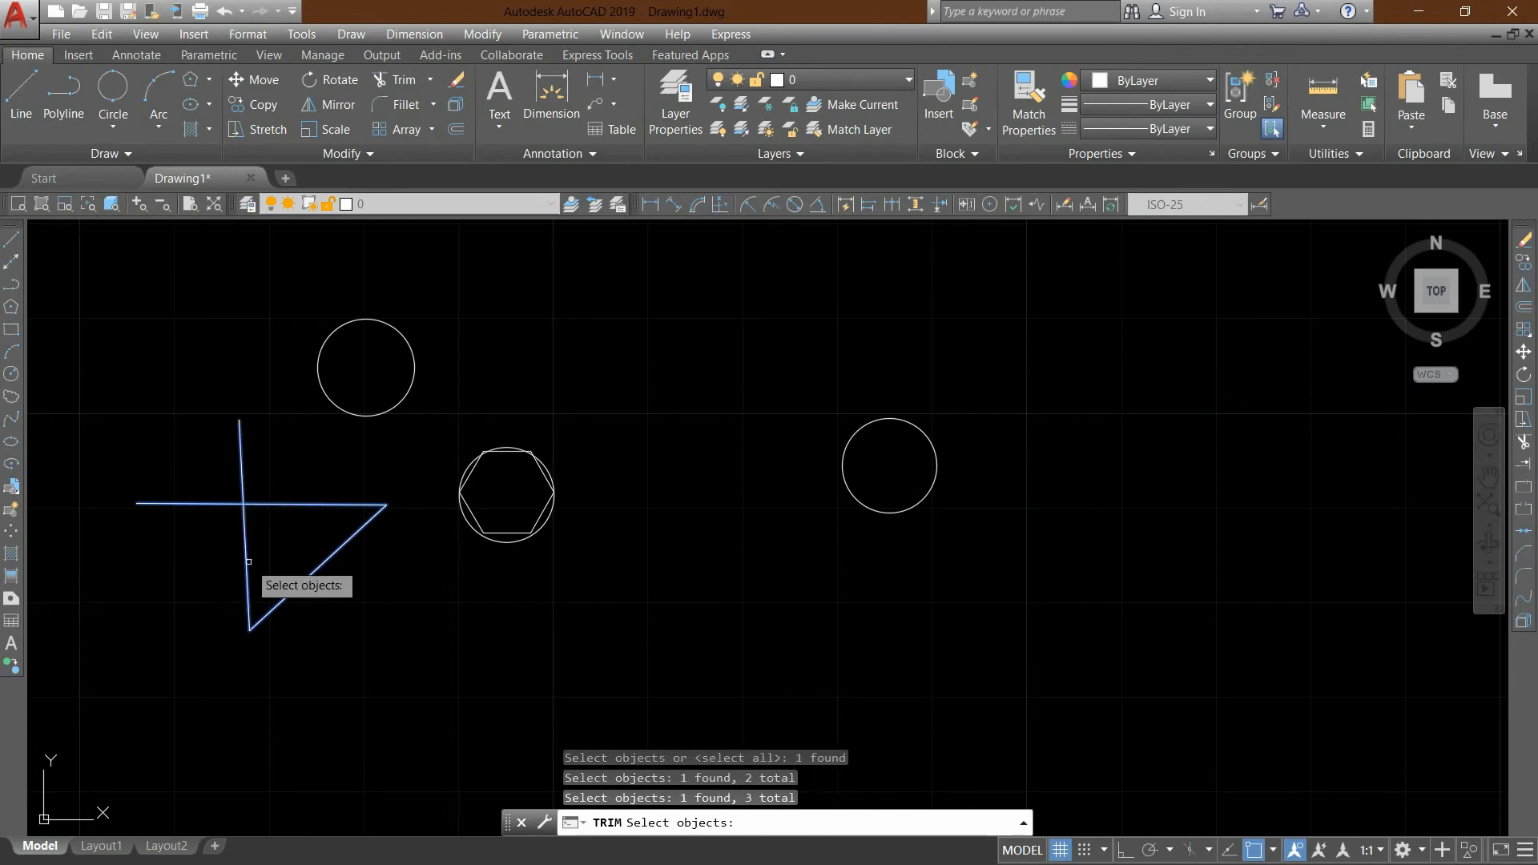
{"action": "key", "text": "Return"}
{"action": "left_click", "coordinate": [240, 437]}
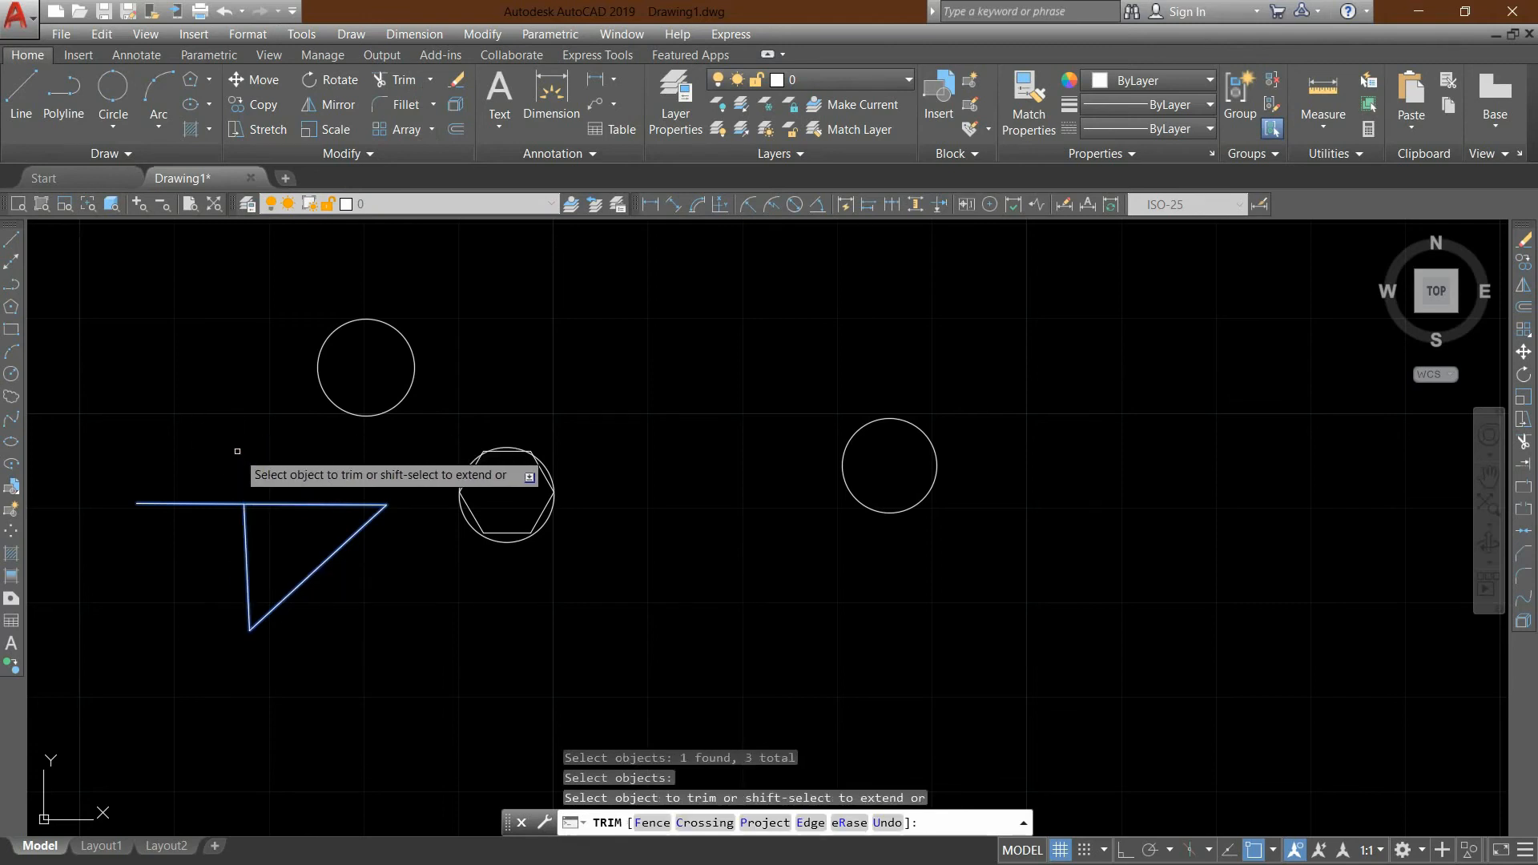
{"action": "key", "text": "Escape"}
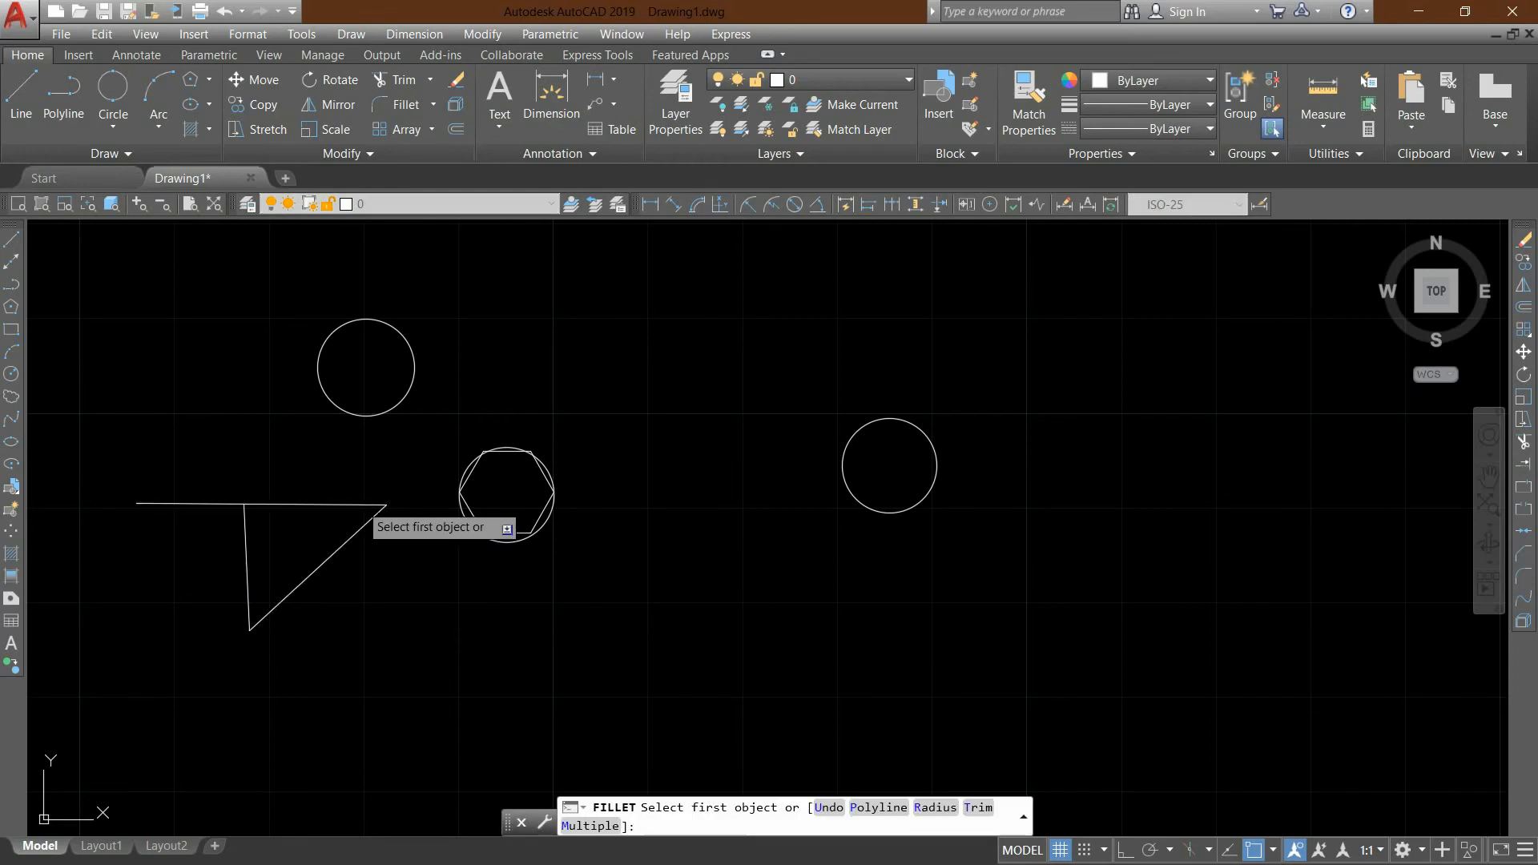
Fillet the corner between the horizontal line and the diagonal line with a radius of 2.5.
{"action": "left_click", "coordinate": [361, 508]}
{"action": "left_click", "coordinate": [363, 528]}
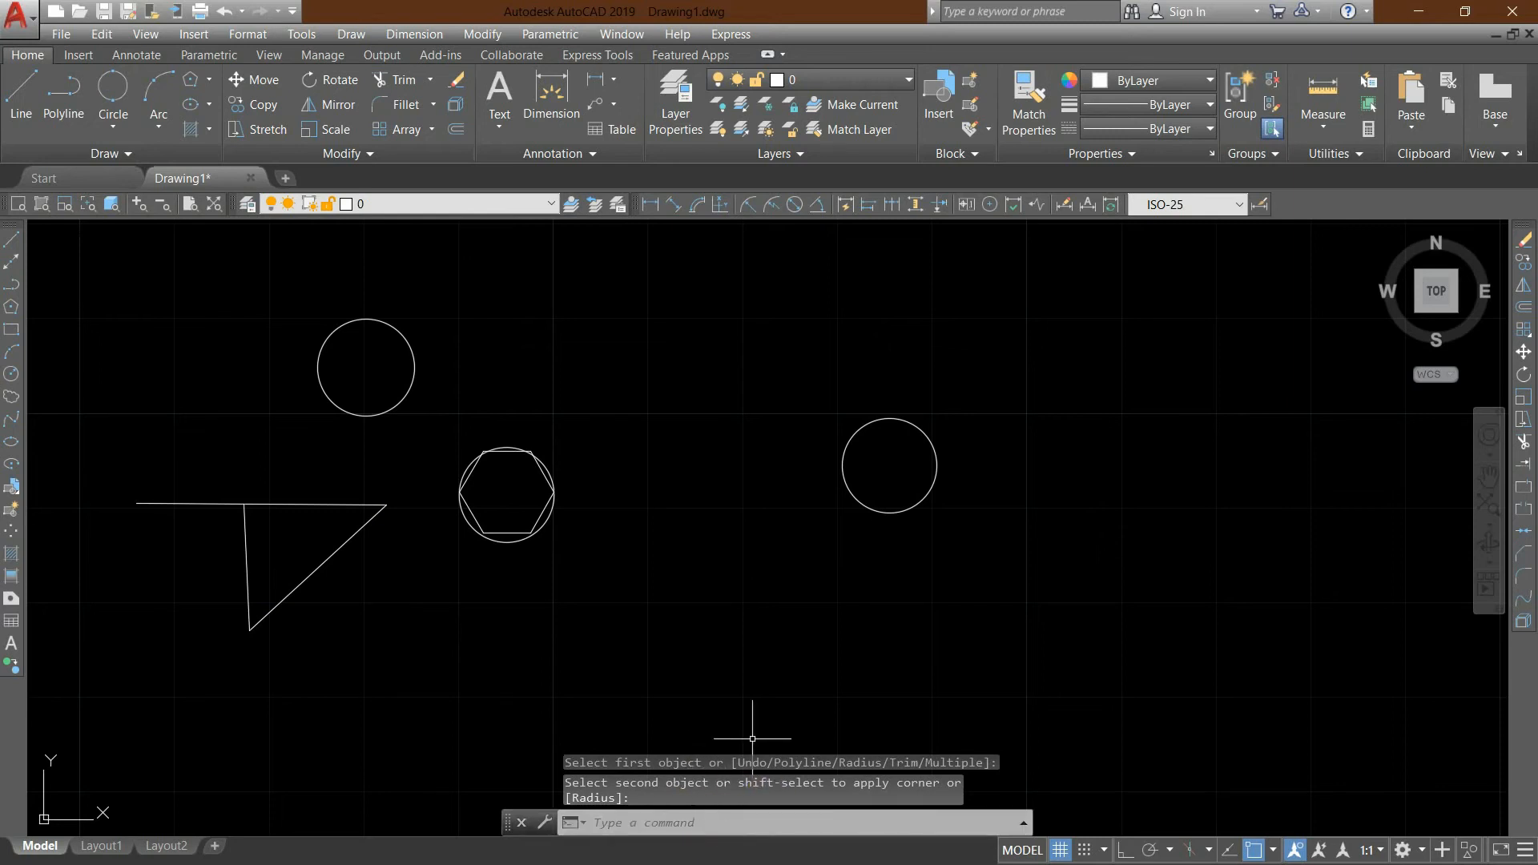
{"action": "left_click", "coordinate": [376, 108]}
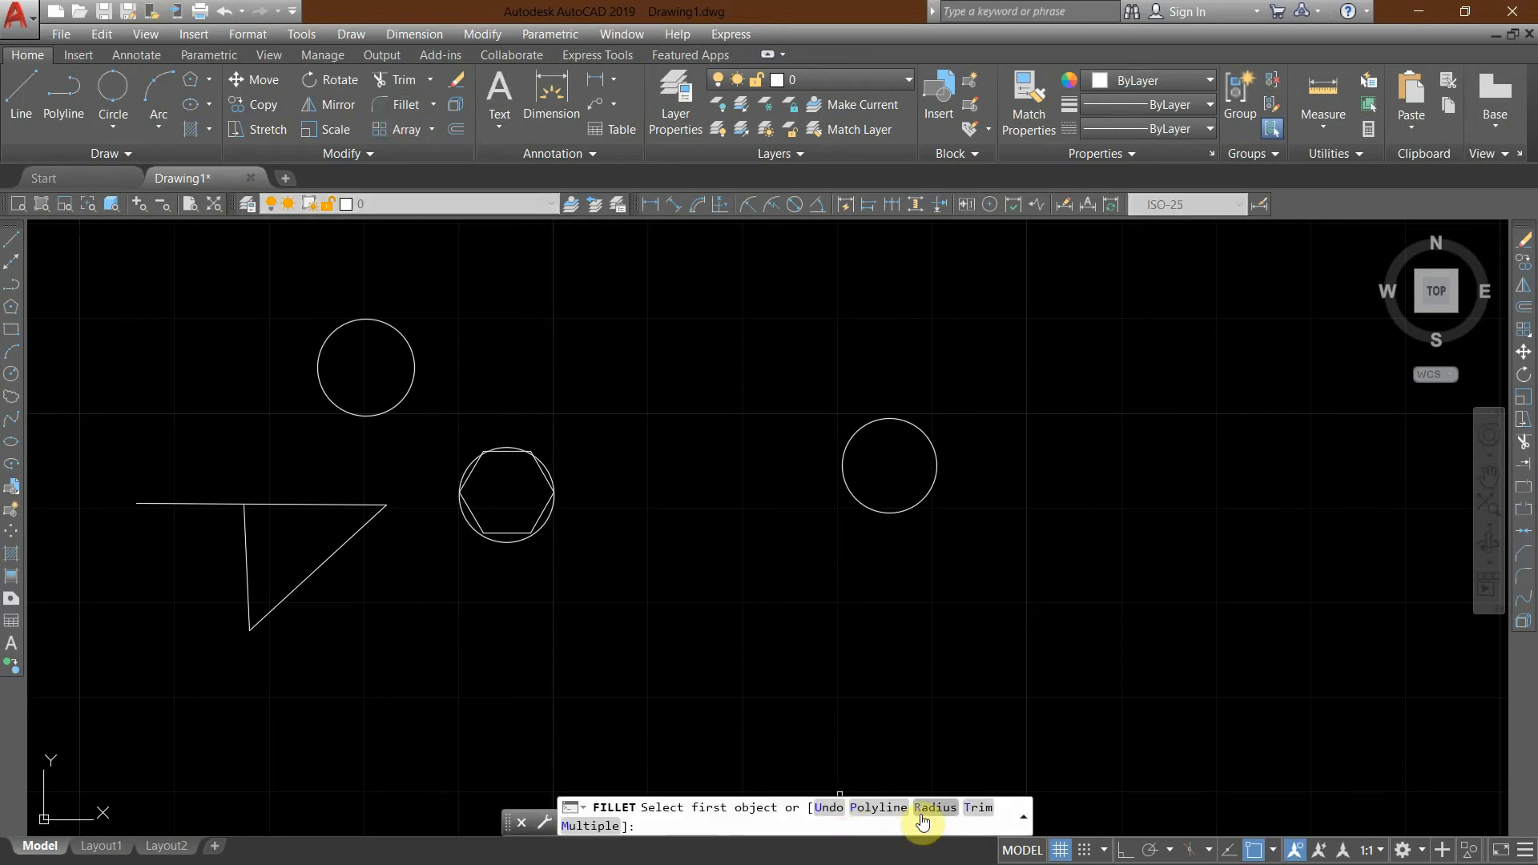
{"action": "left_click", "coordinate": [925, 809]}
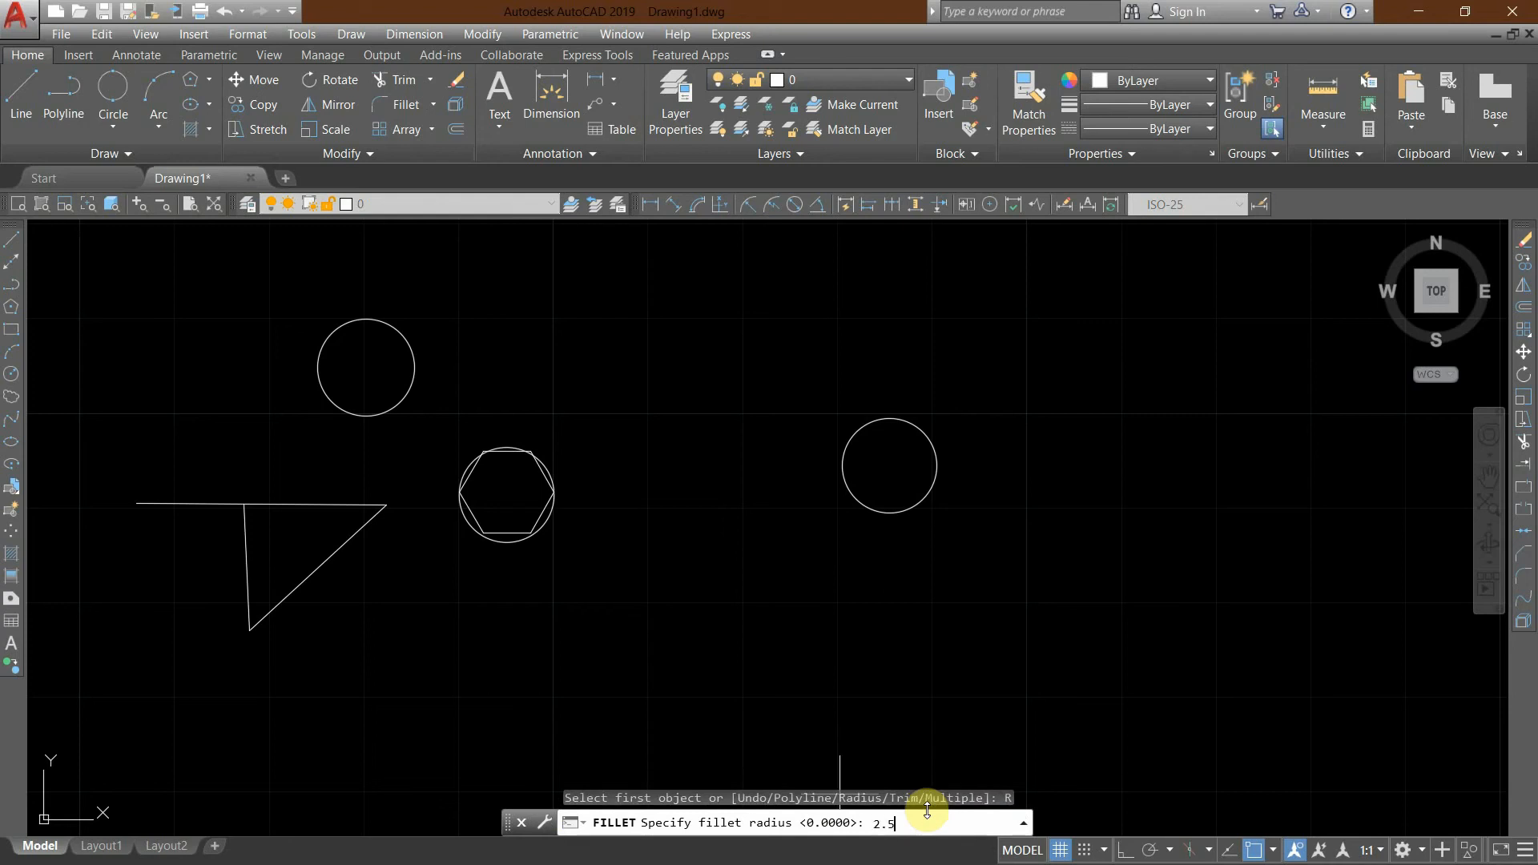
{"action": "type", "text": "2.5"}
{"action": "key", "text": "Return"}
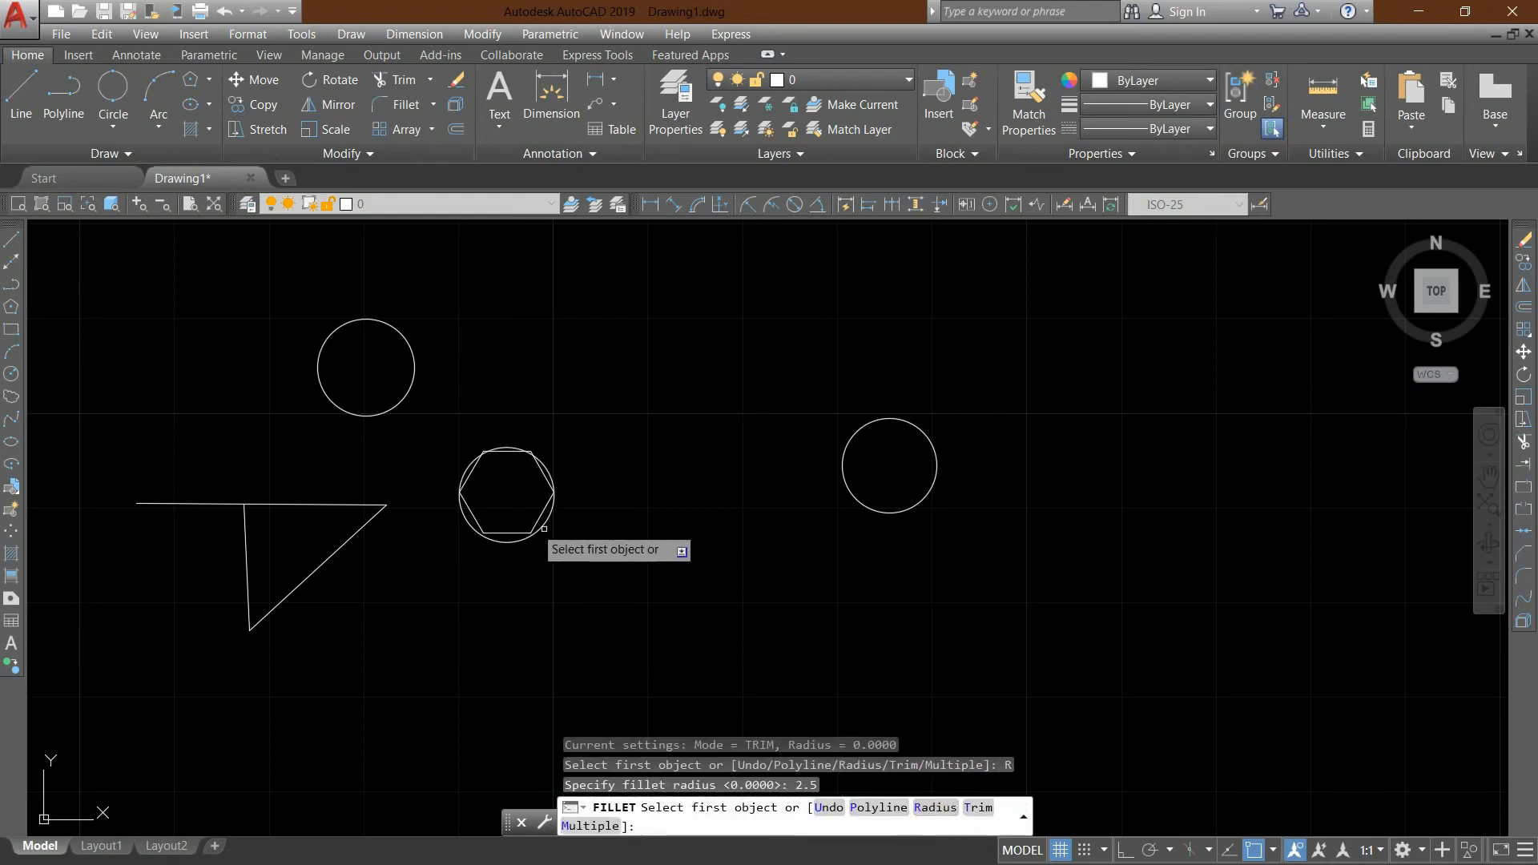
{"action": "left_click", "coordinate": [348, 503]}
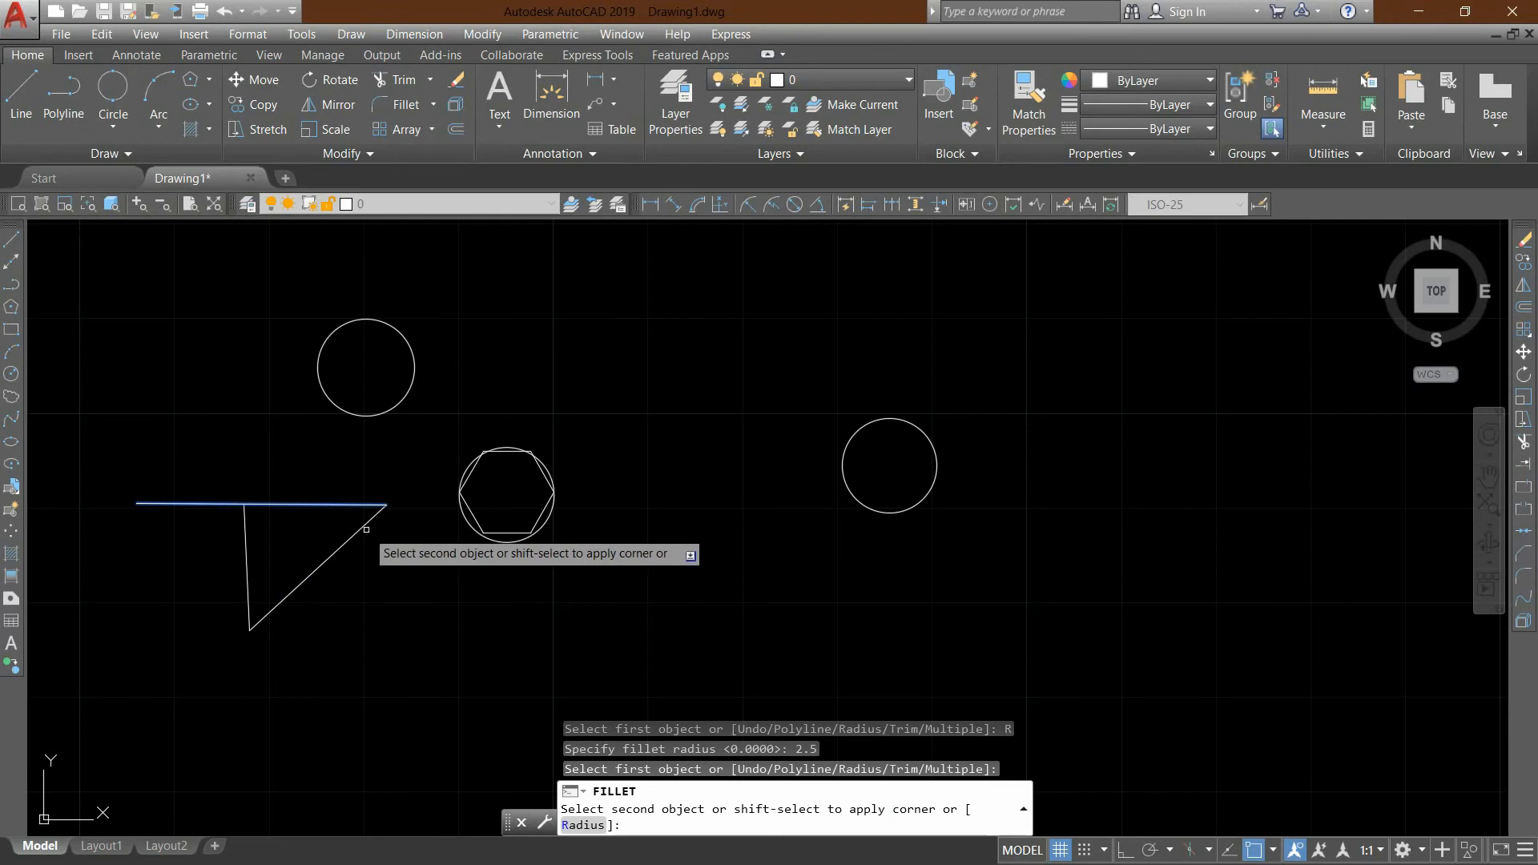
{"action": "left_click", "coordinate": [355, 530]}
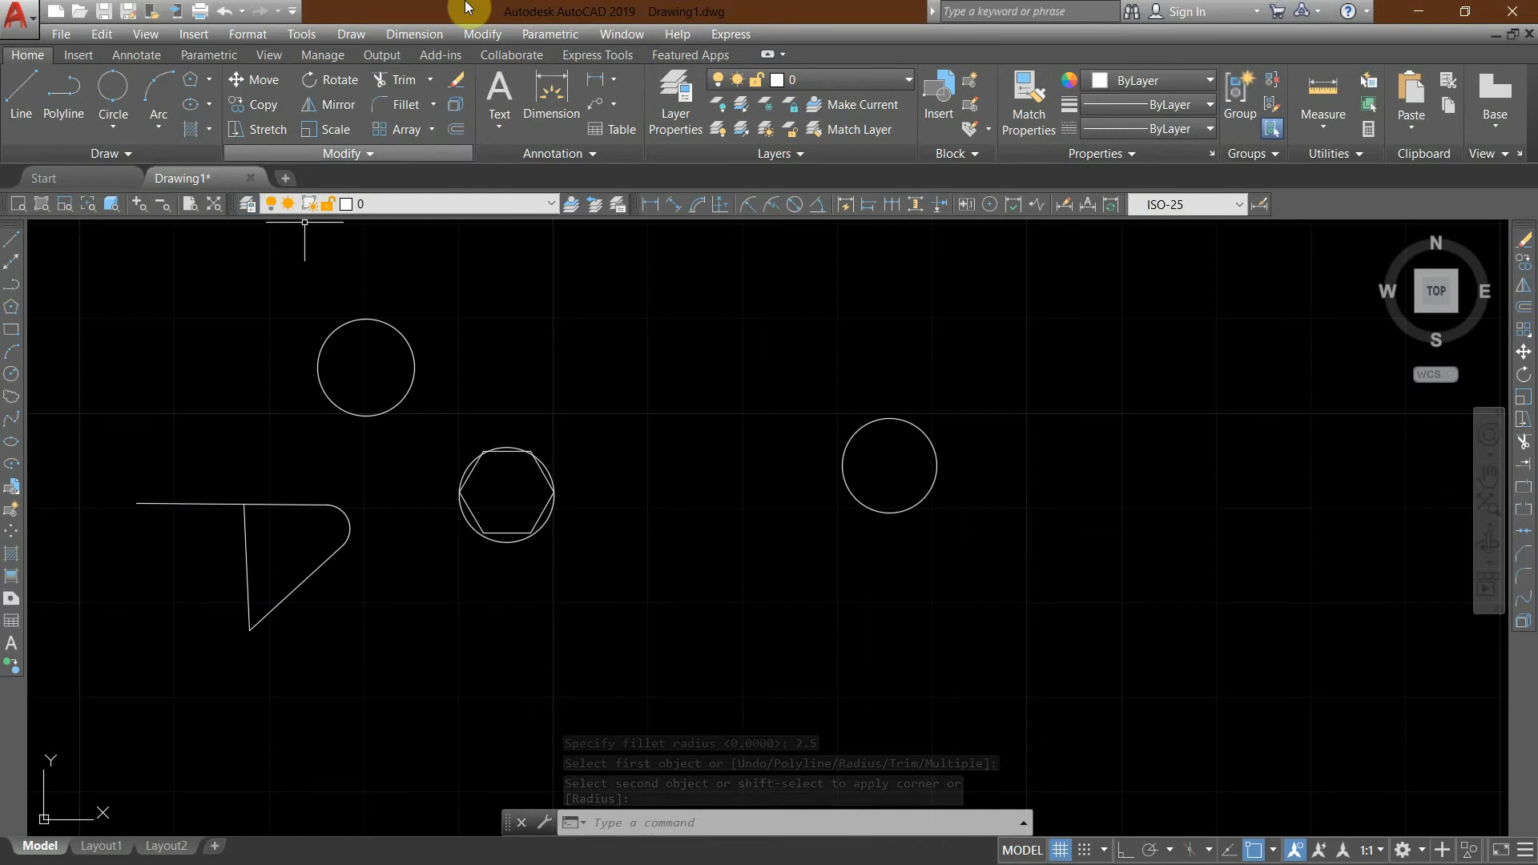
Create a six-item polar array of the rightmost circle around a center point to its lower right.
{"action": "left_click", "coordinate": [430, 130]}
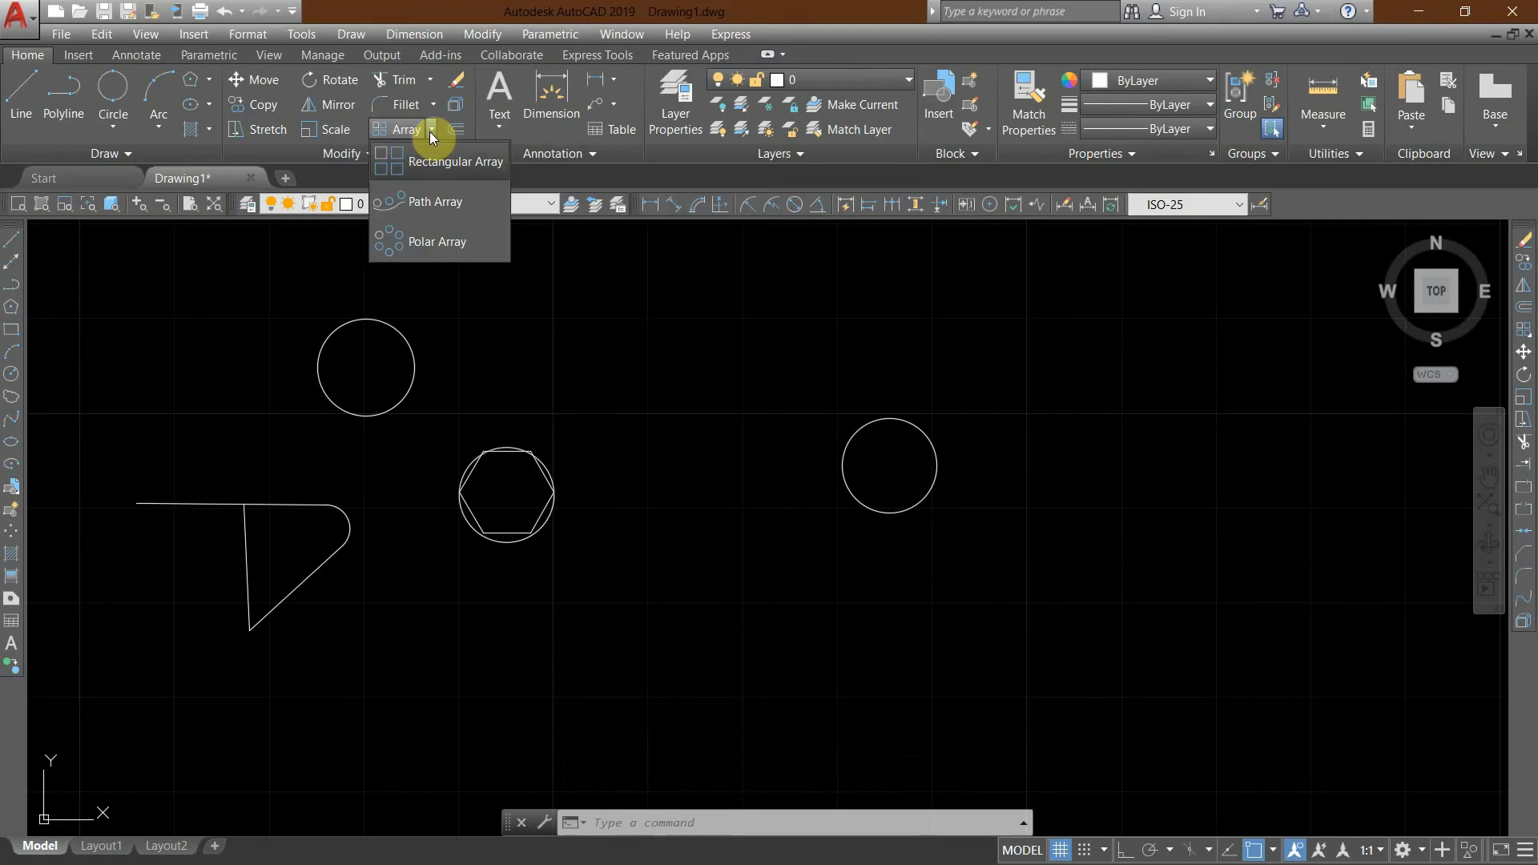
{"action": "left_click", "coordinate": [446, 241]}
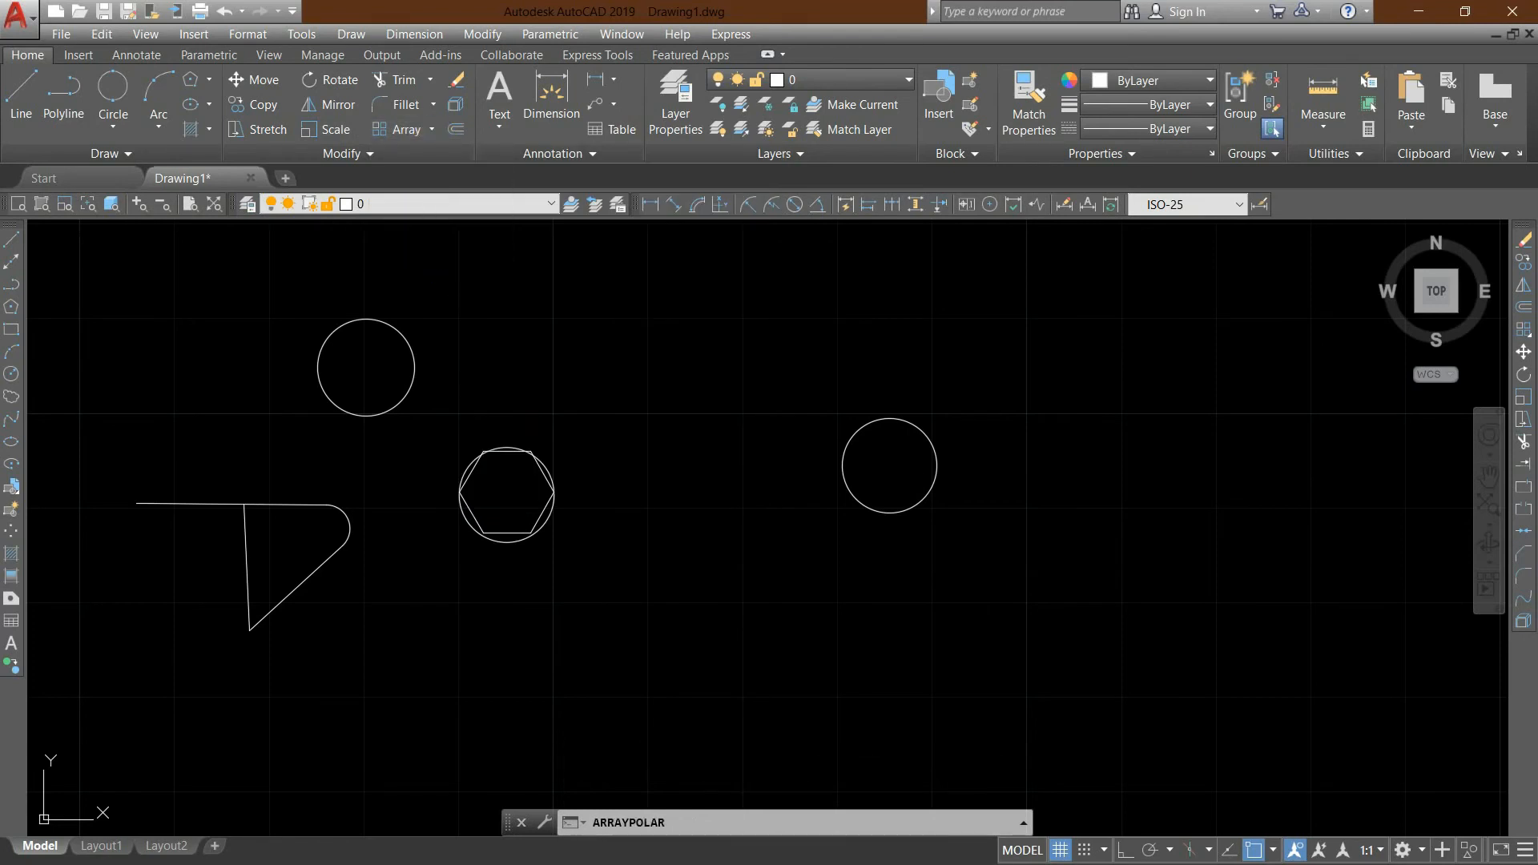
{"action": "left_click", "coordinate": [920, 501]}
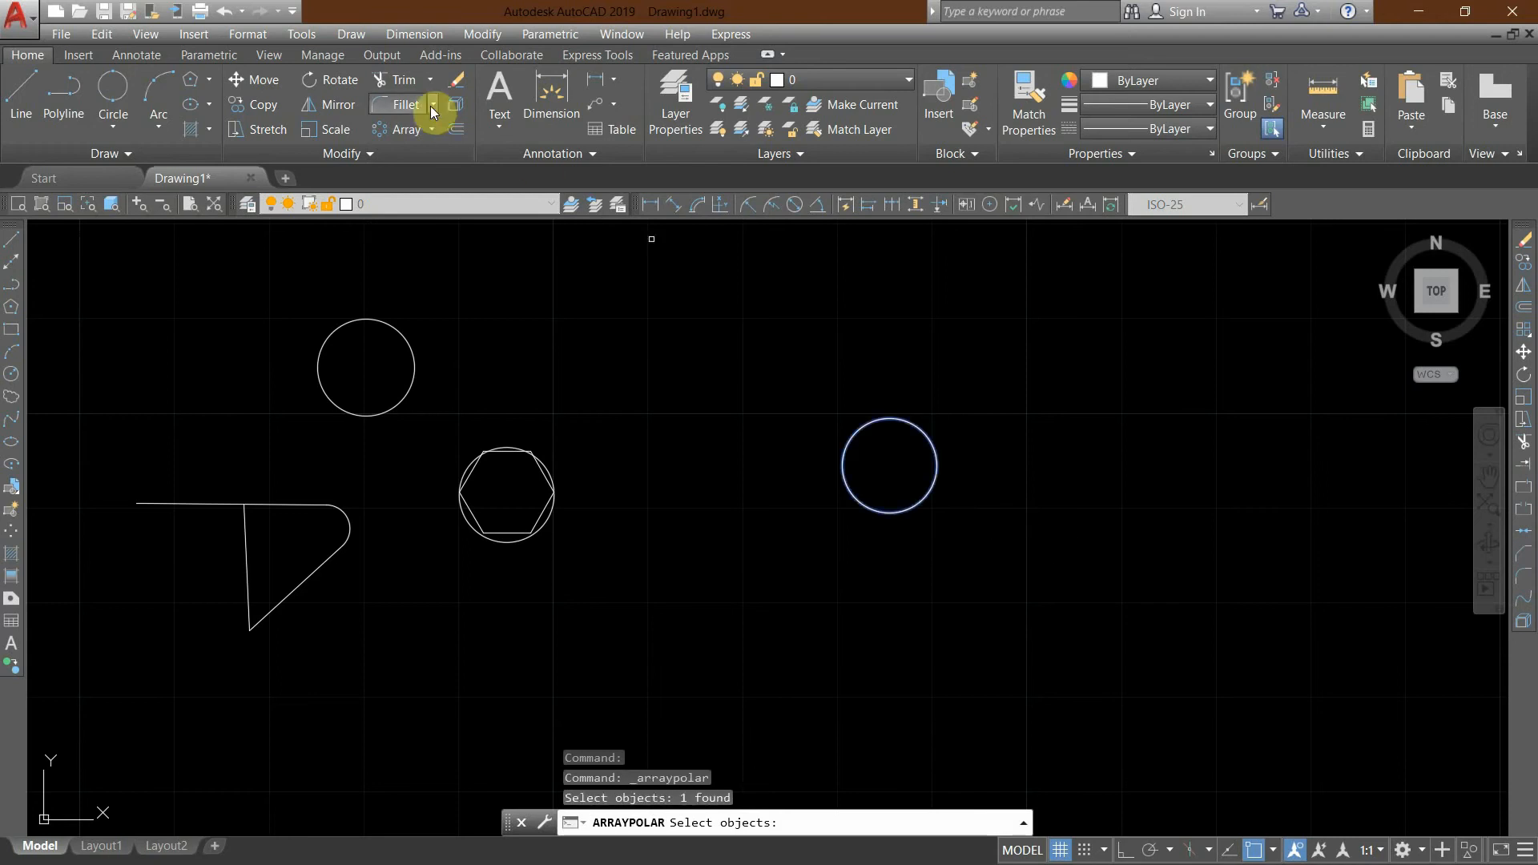
{"action": "left_click", "coordinate": [399, 134]}
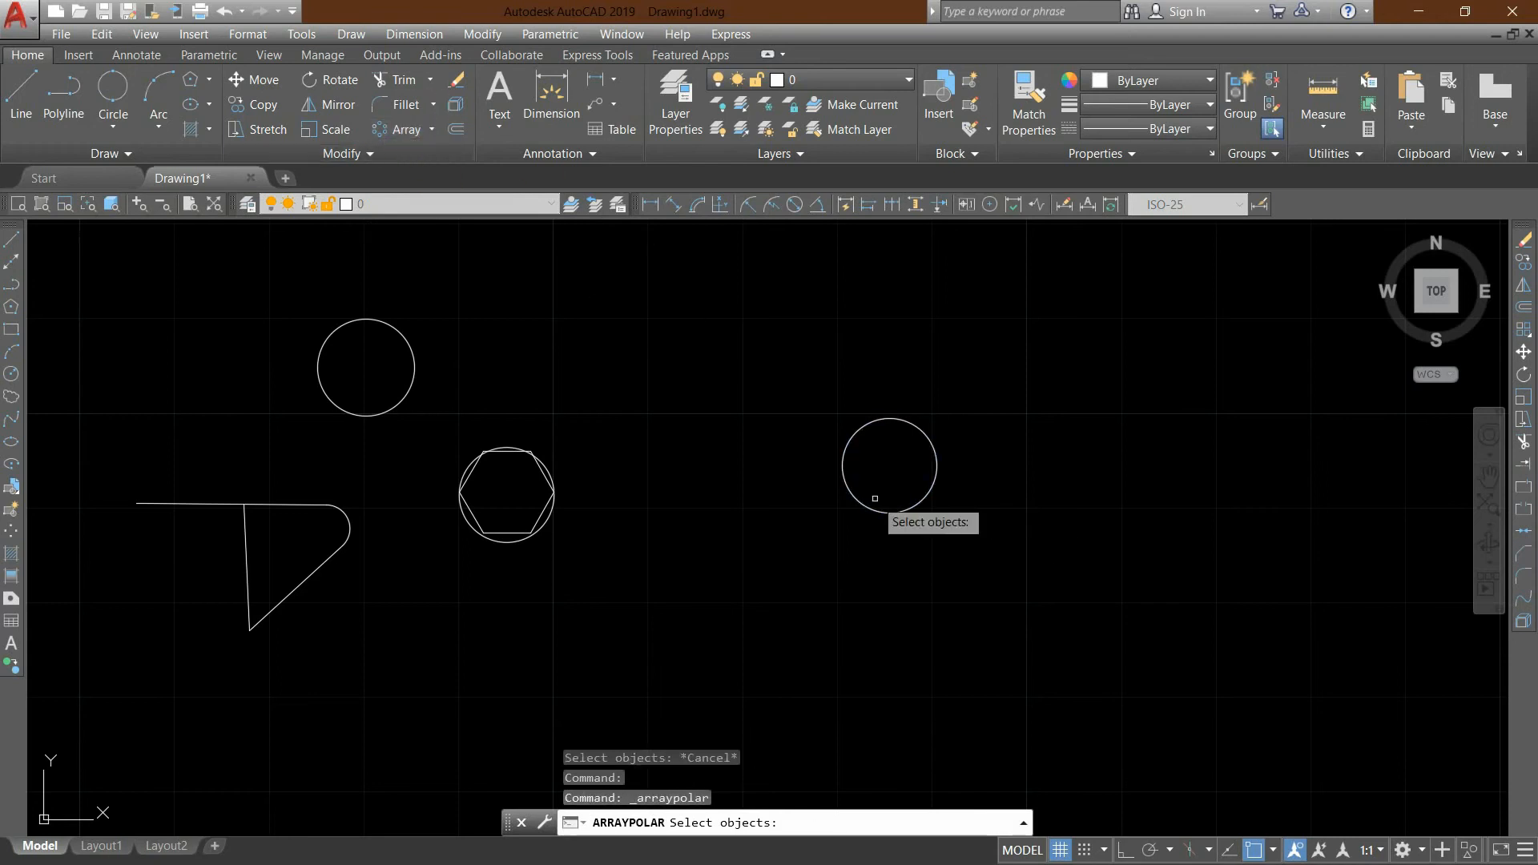
{"action": "left_click", "coordinate": [936, 473]}
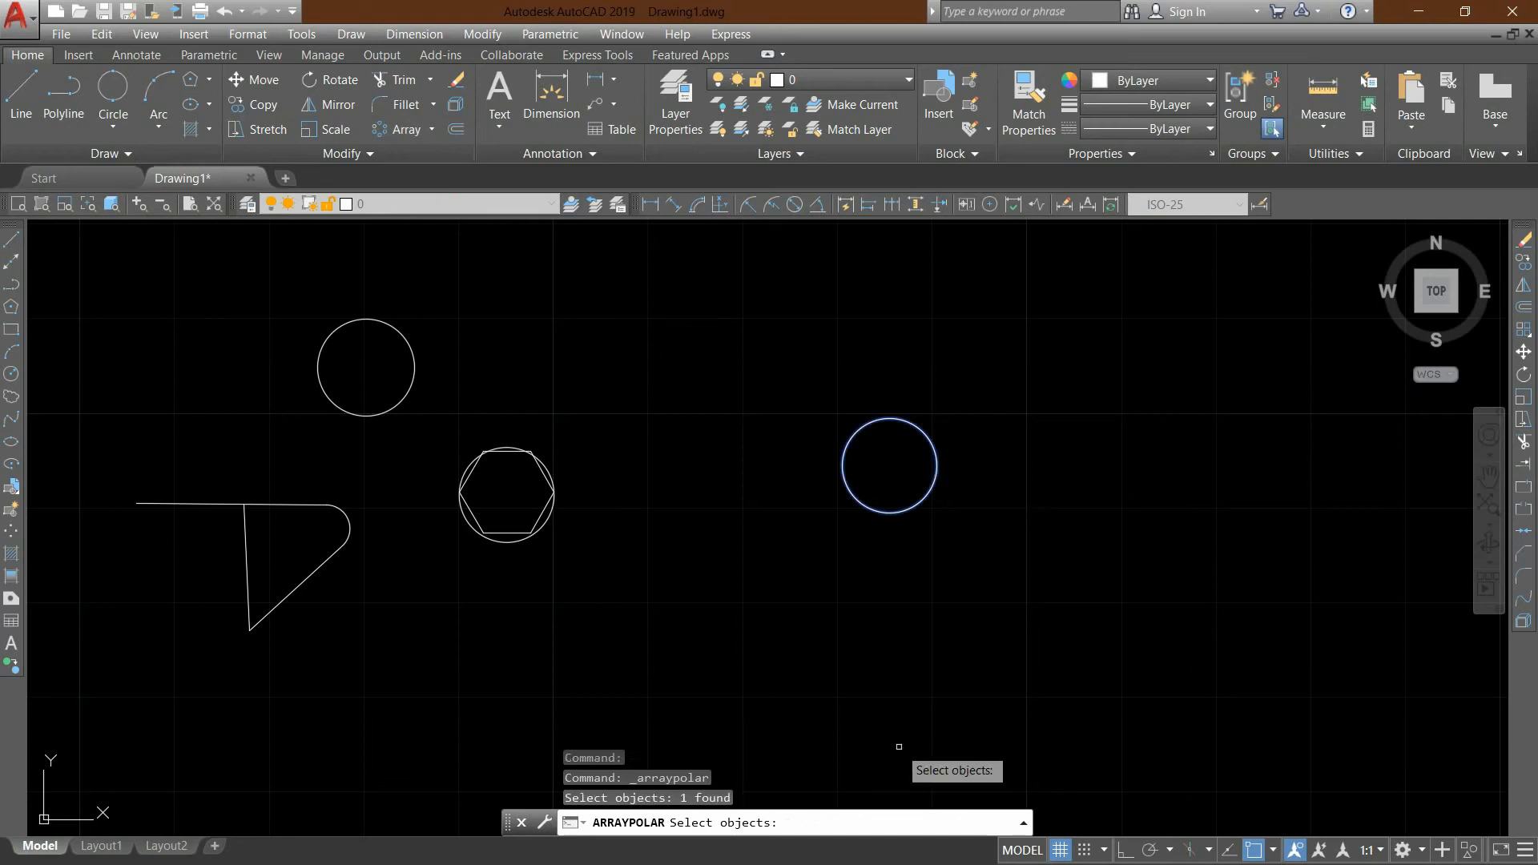
{"action": "key", "text": "Return"}
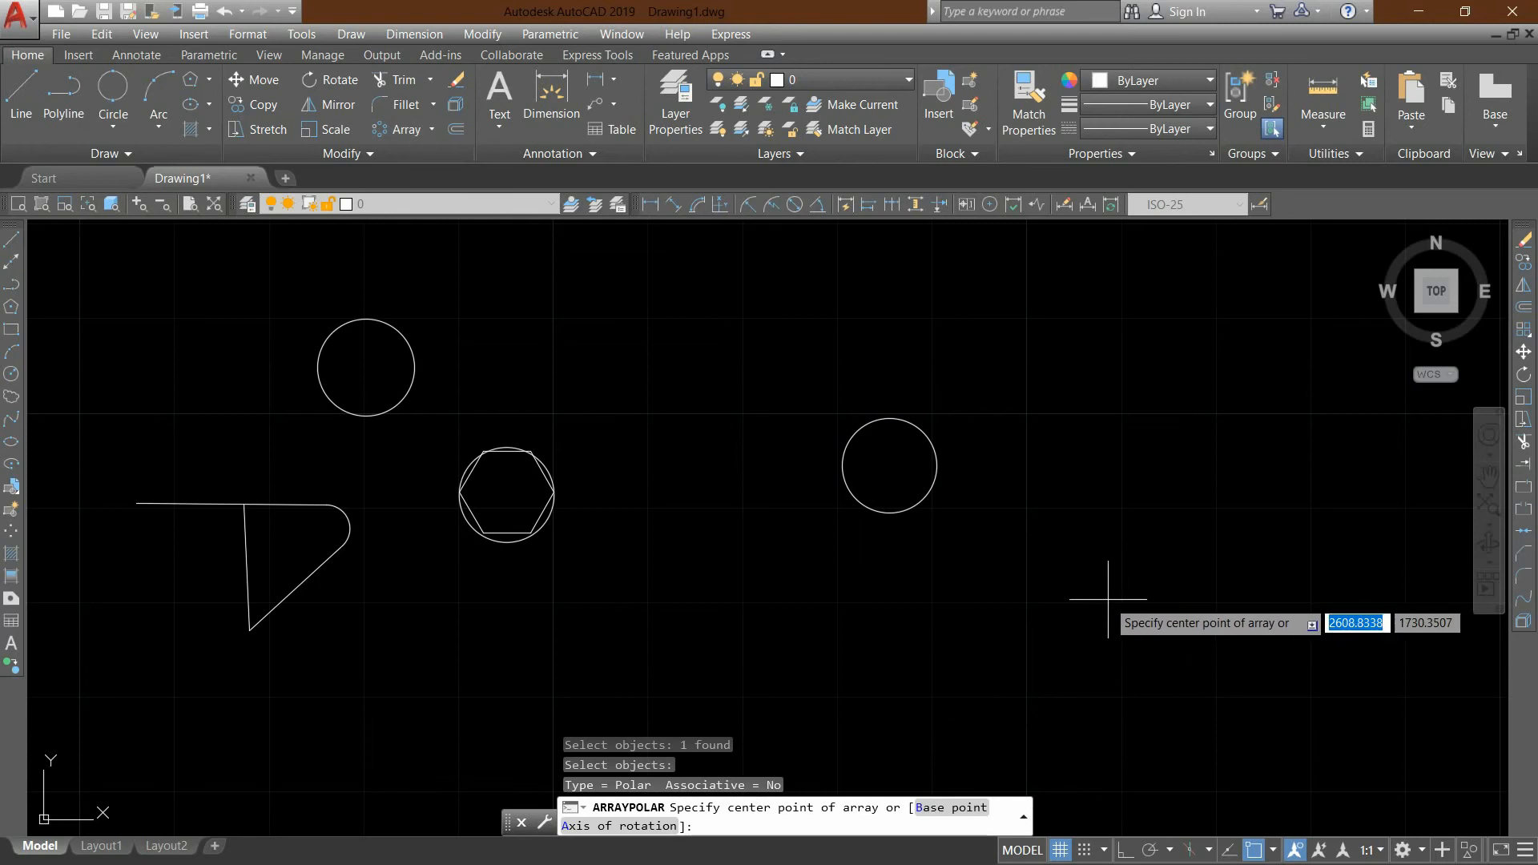
{"action": "left_click", "coordinate": [1027, 510]}
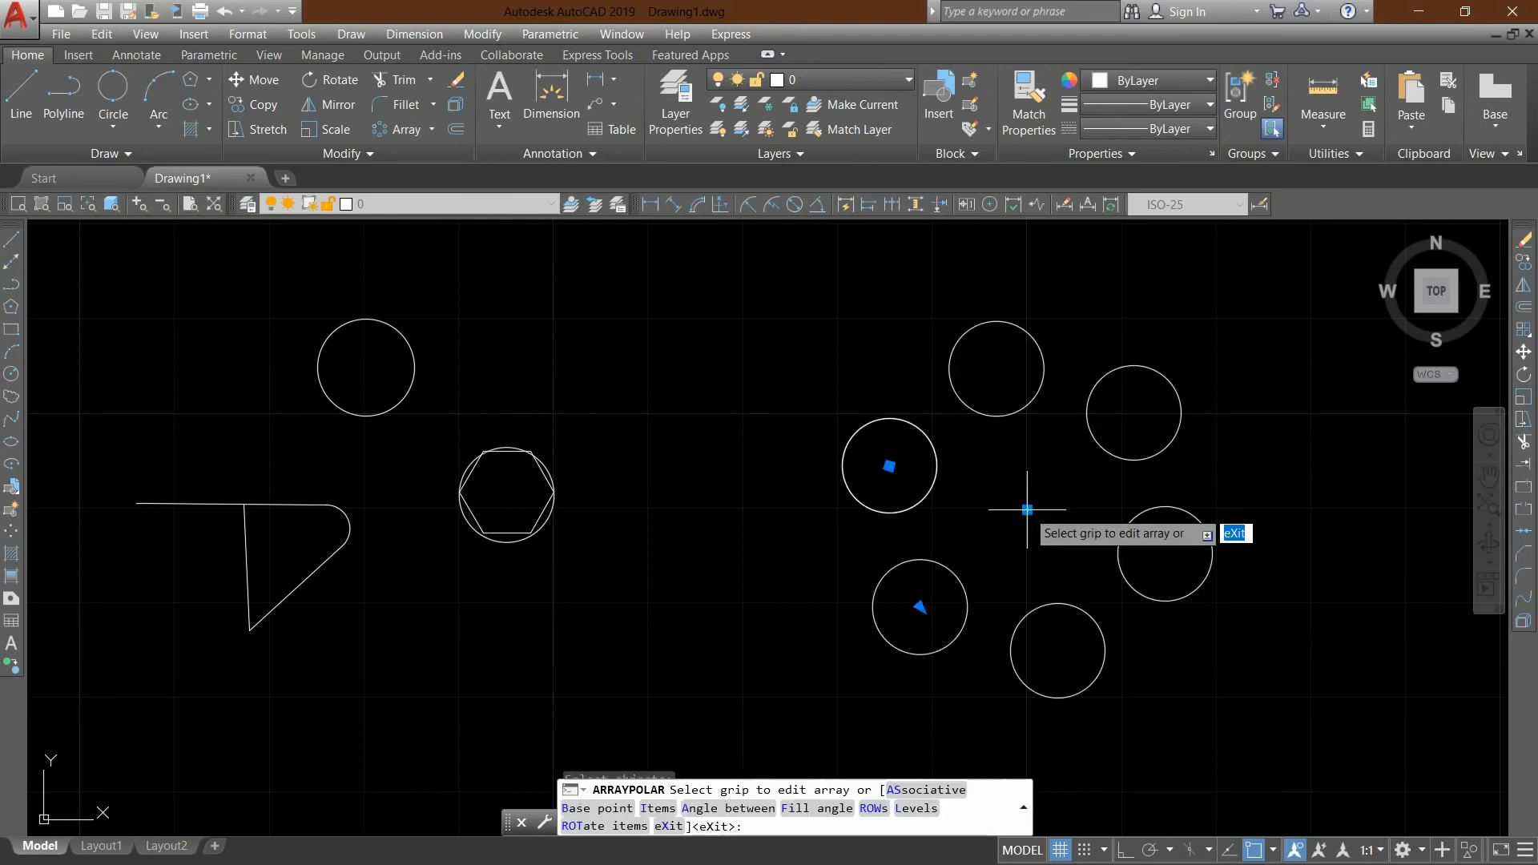
Shift the polar array slightly upward by its center grip and finish the array.
{"action": "left_click", "coordinate": [1027, 509]}
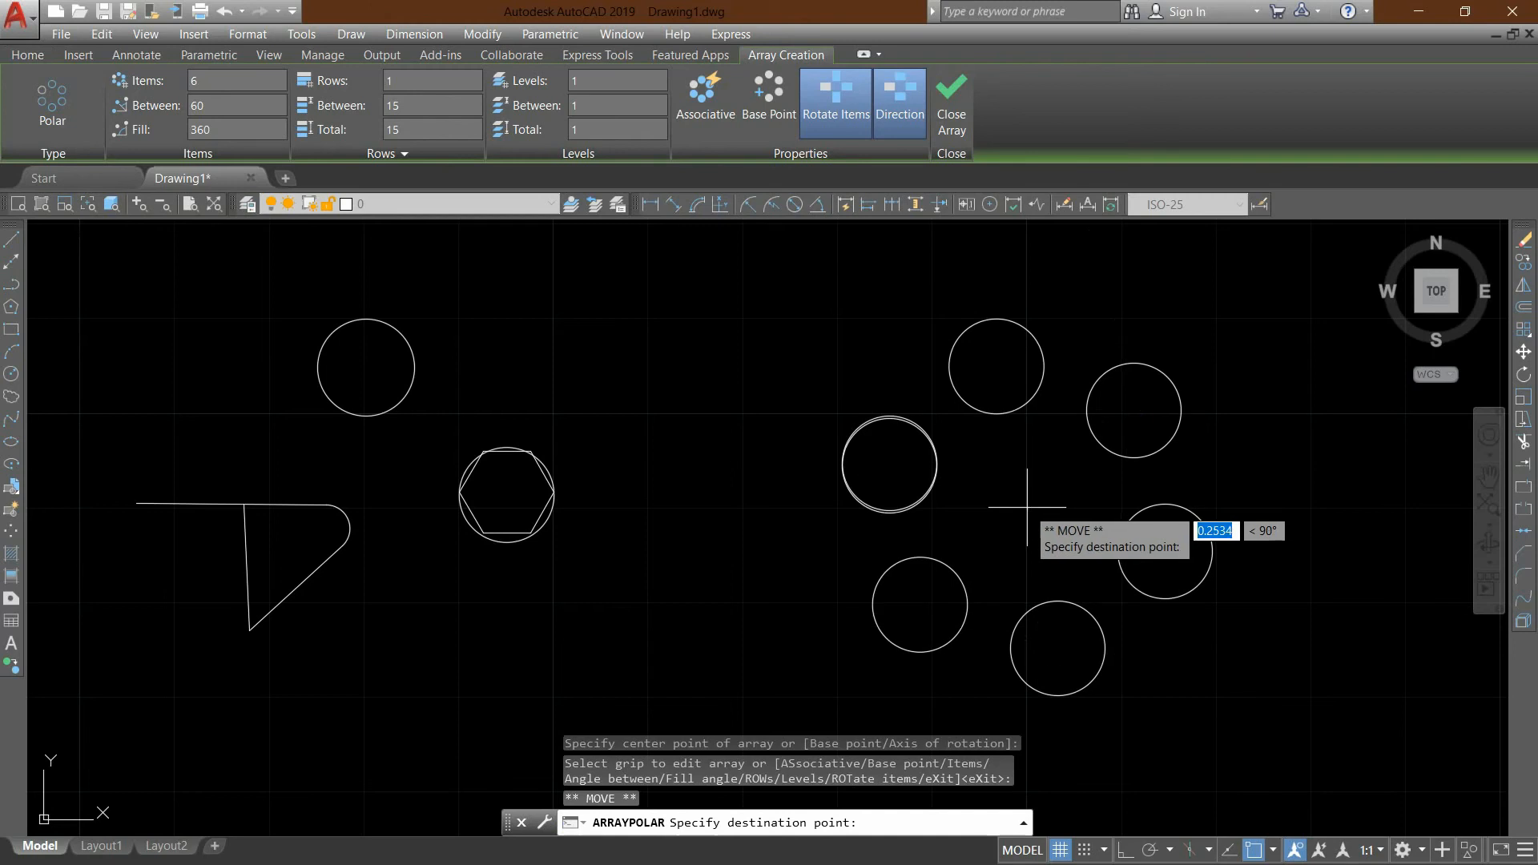
{"action": "left_click", "coordinate": [1027, 508]}
{"action": "left_click", "coordinate": [1212, 412]}
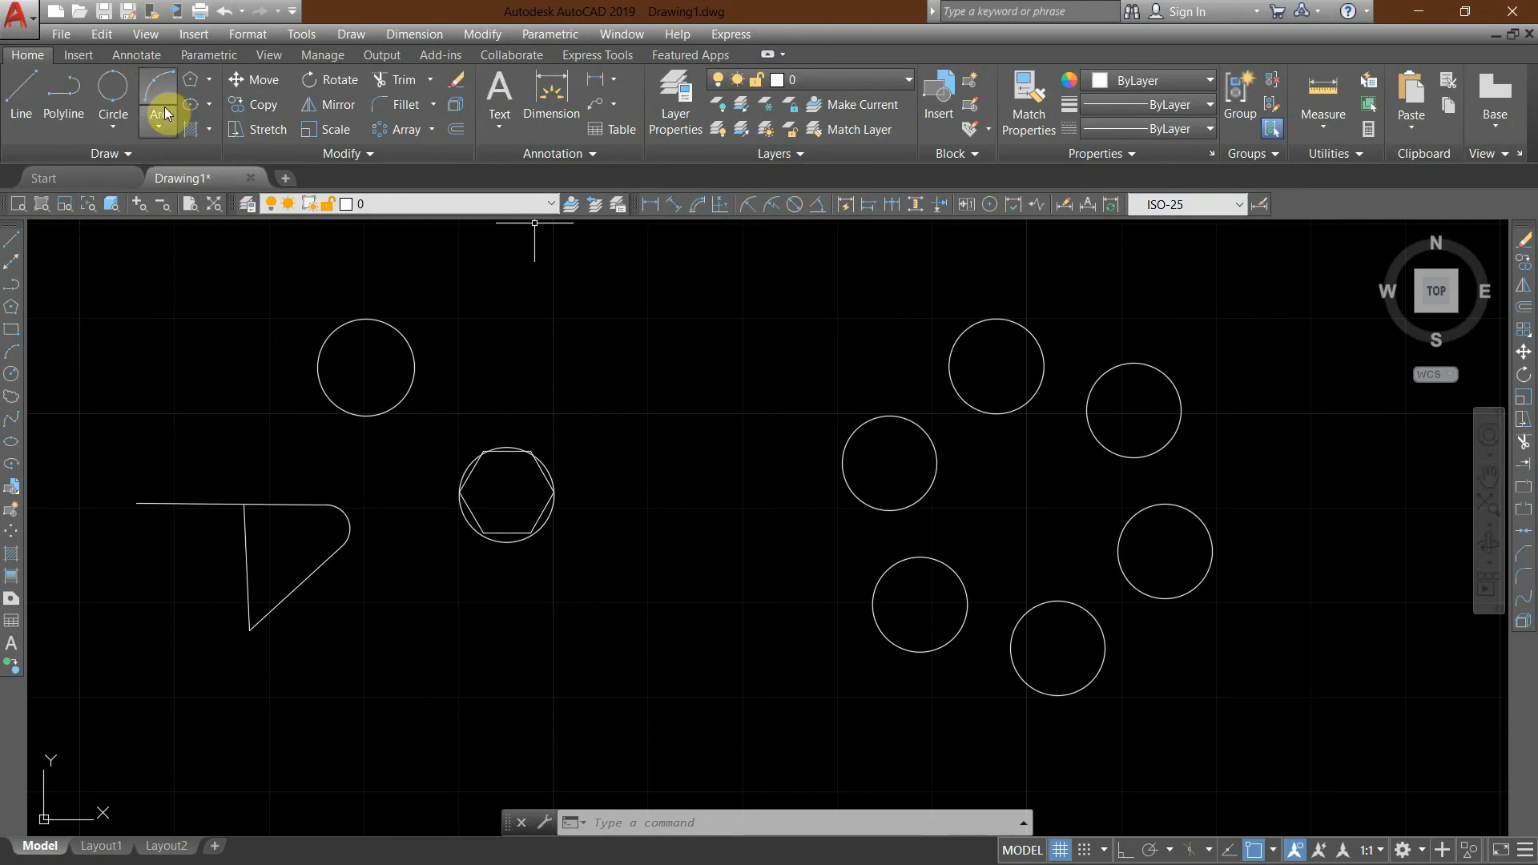
Open the Annotative dimension style for modification in the Dimension Style Manager.
{"action": "left_click", "coordinate": [440, 36]}
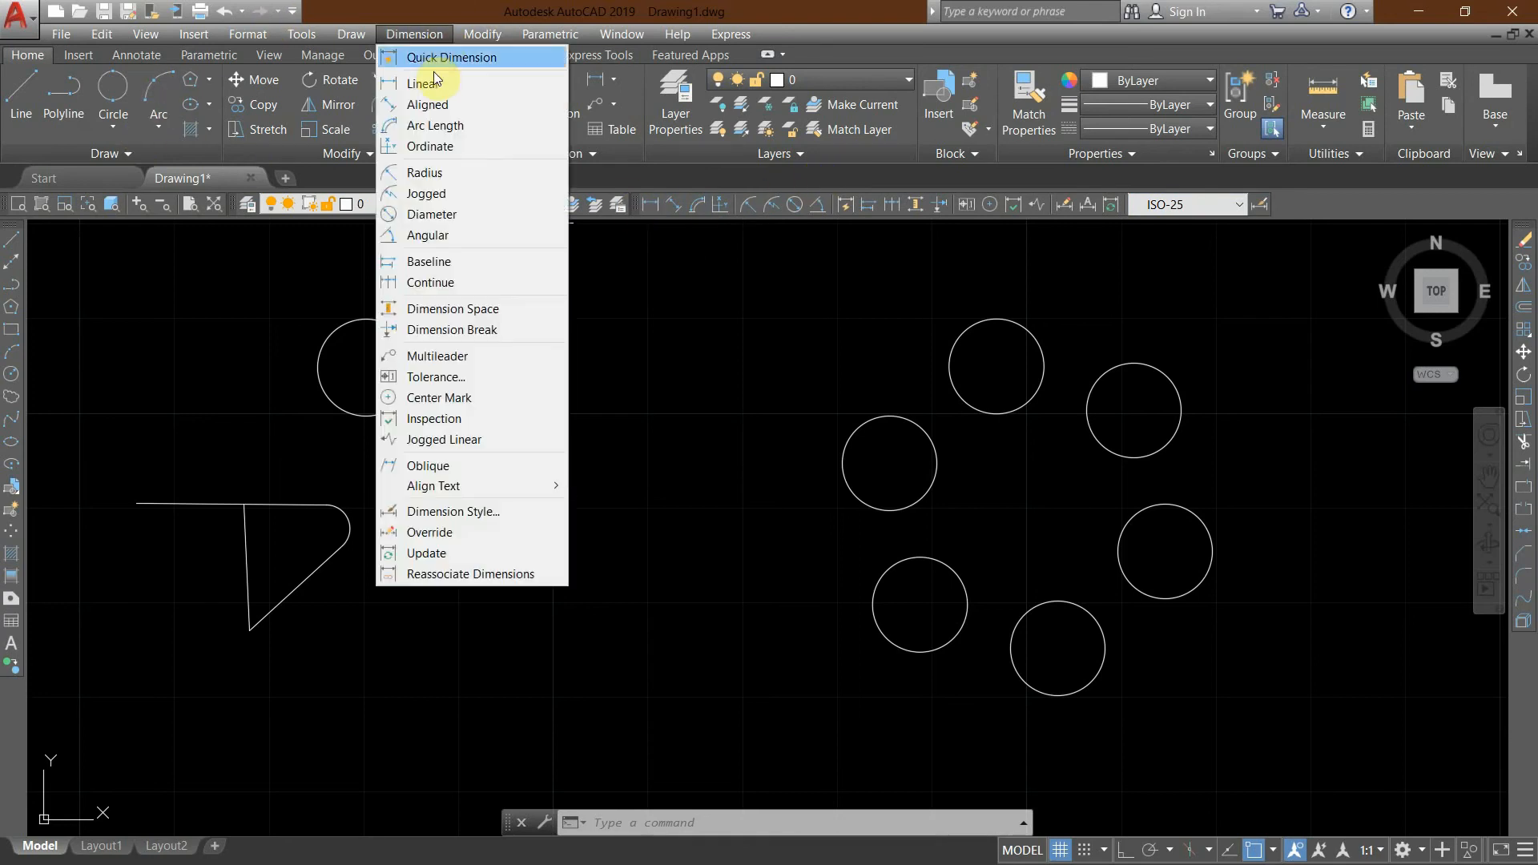
{"action": "mouse_move", "coordinate": [257, 42]}
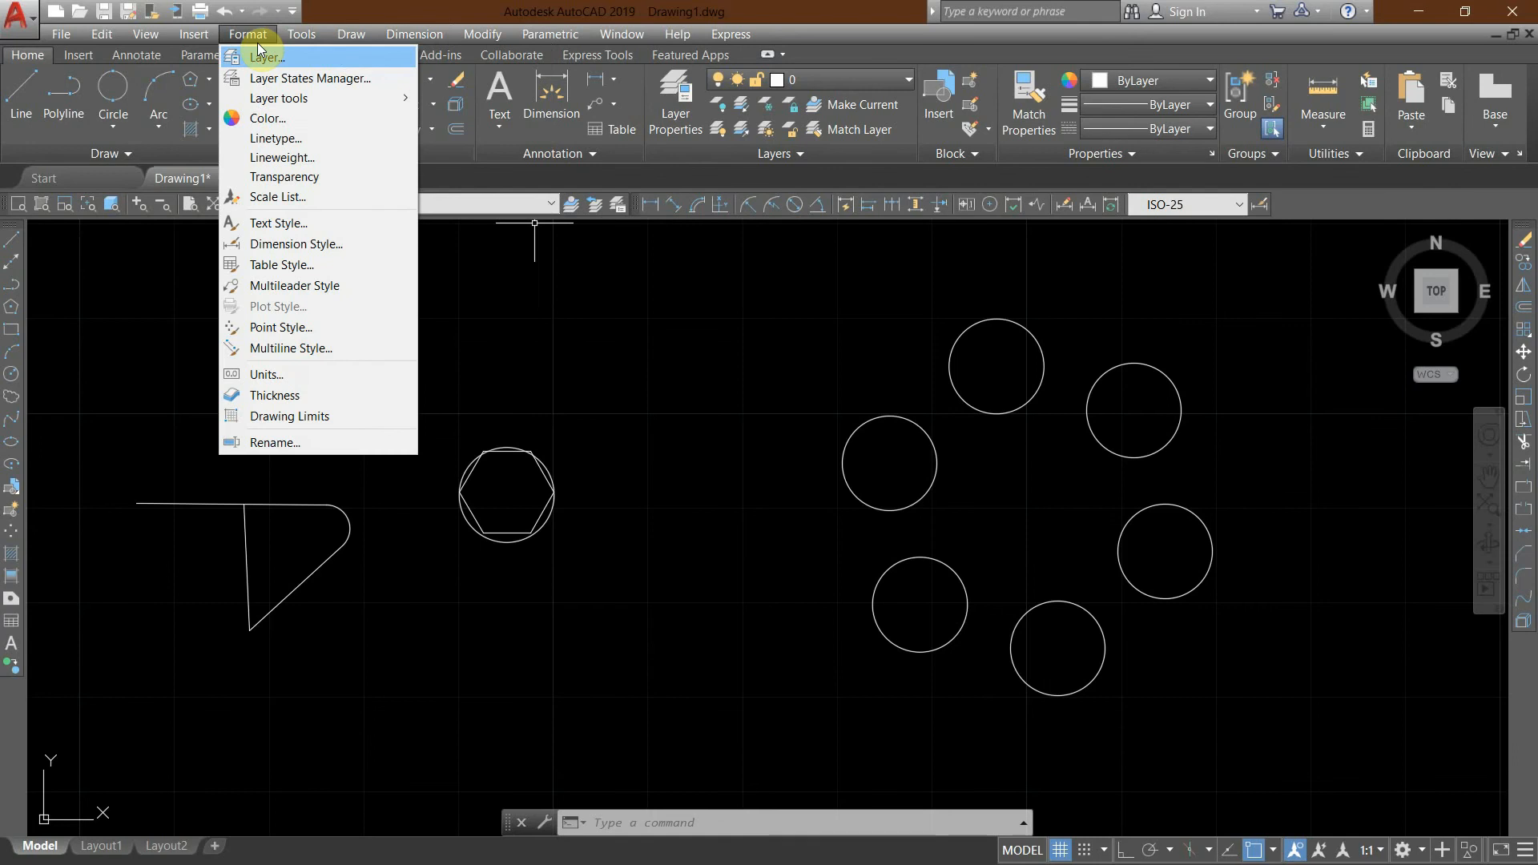
{"action": "left_click", "coordinate": [249, 244]}
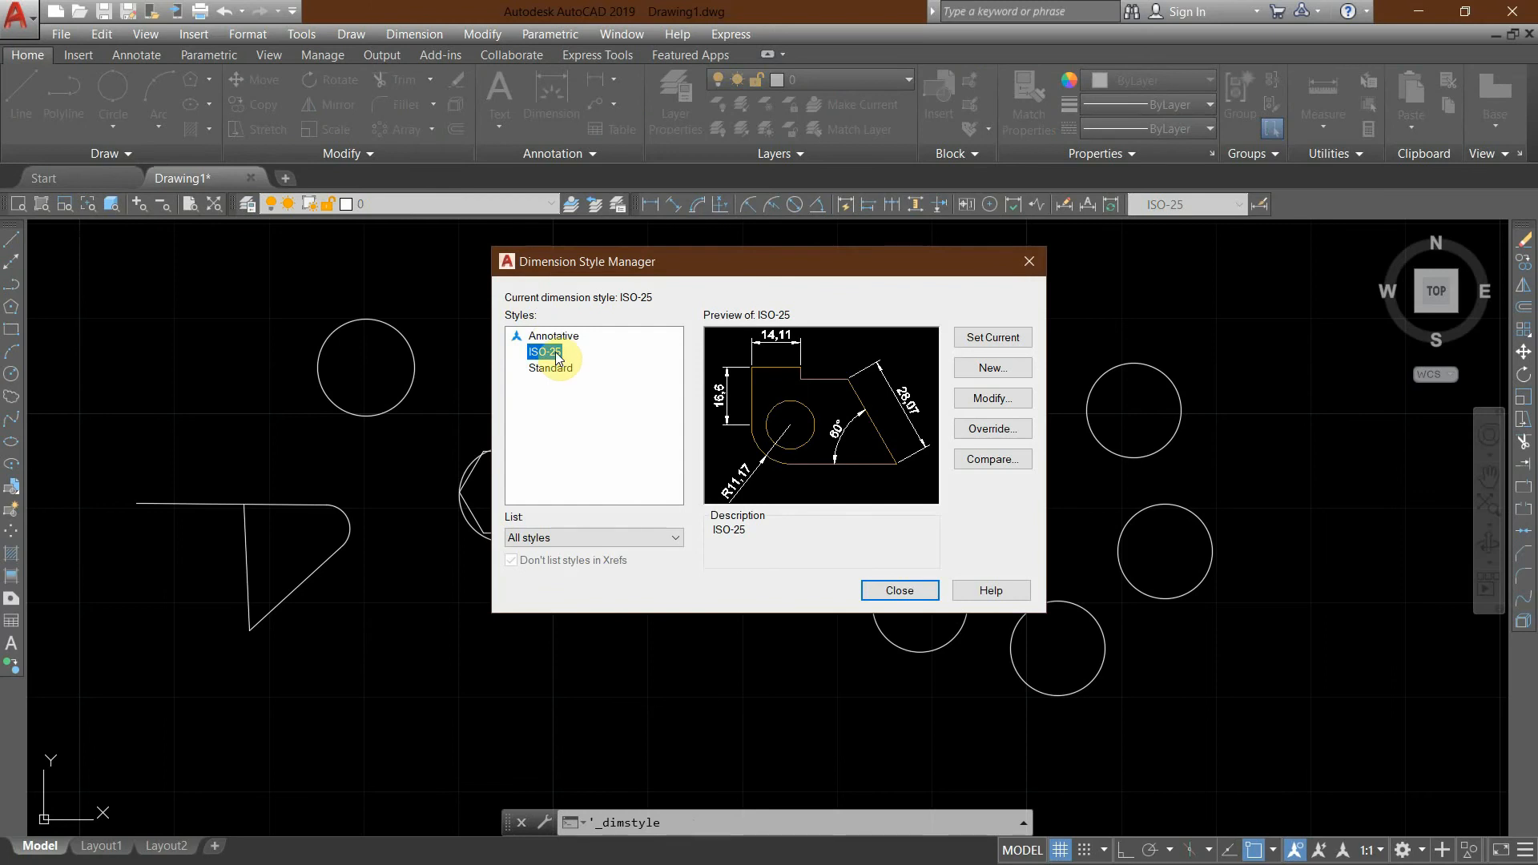
{"action": "left_click", "coordinate": [652, 419]}
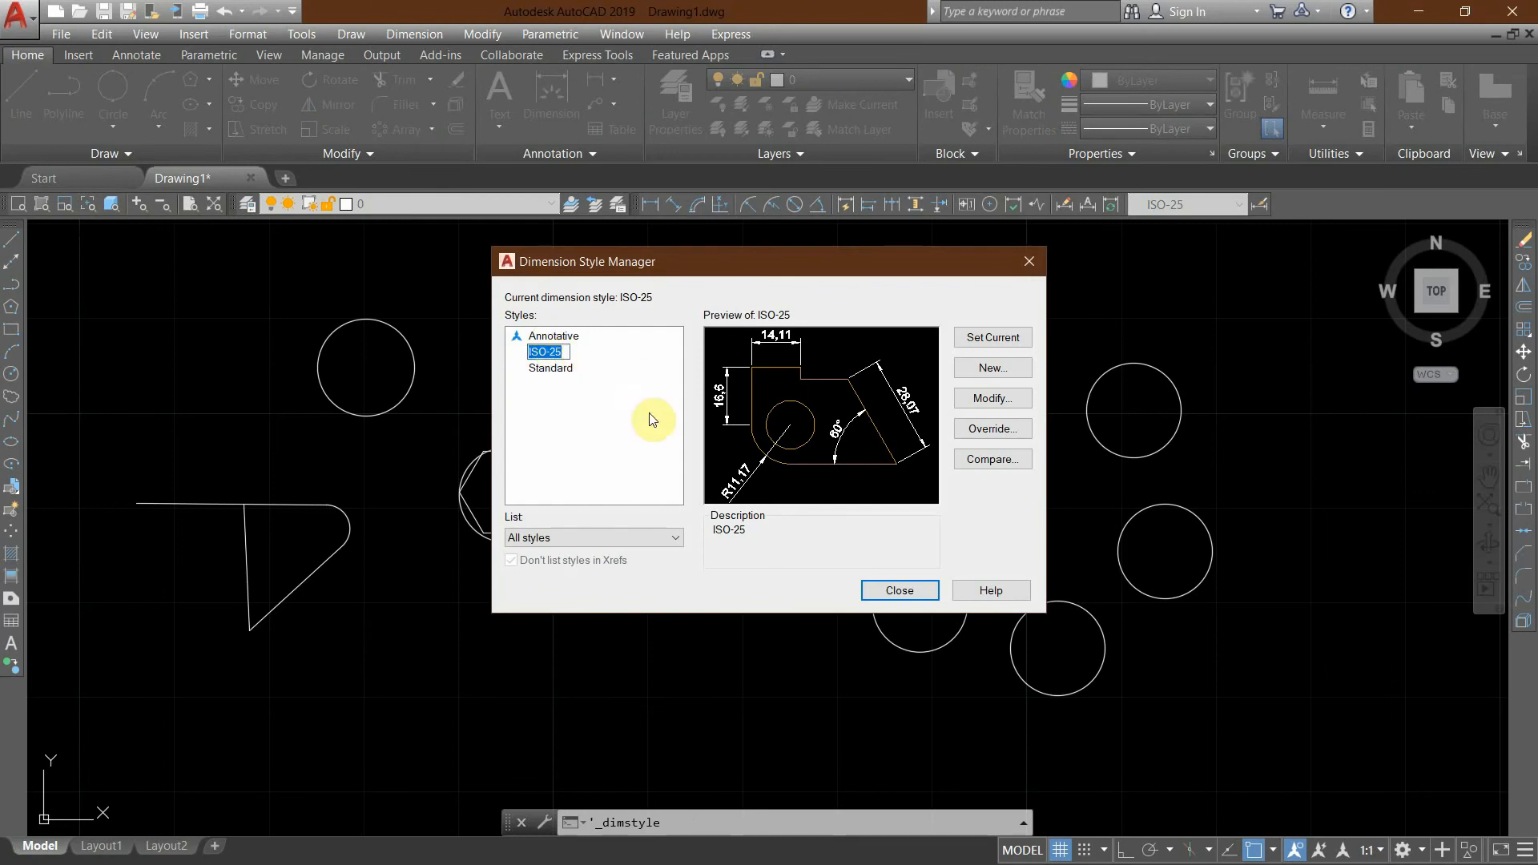
{"action": "left_click", "coordinate": [558, 337]}
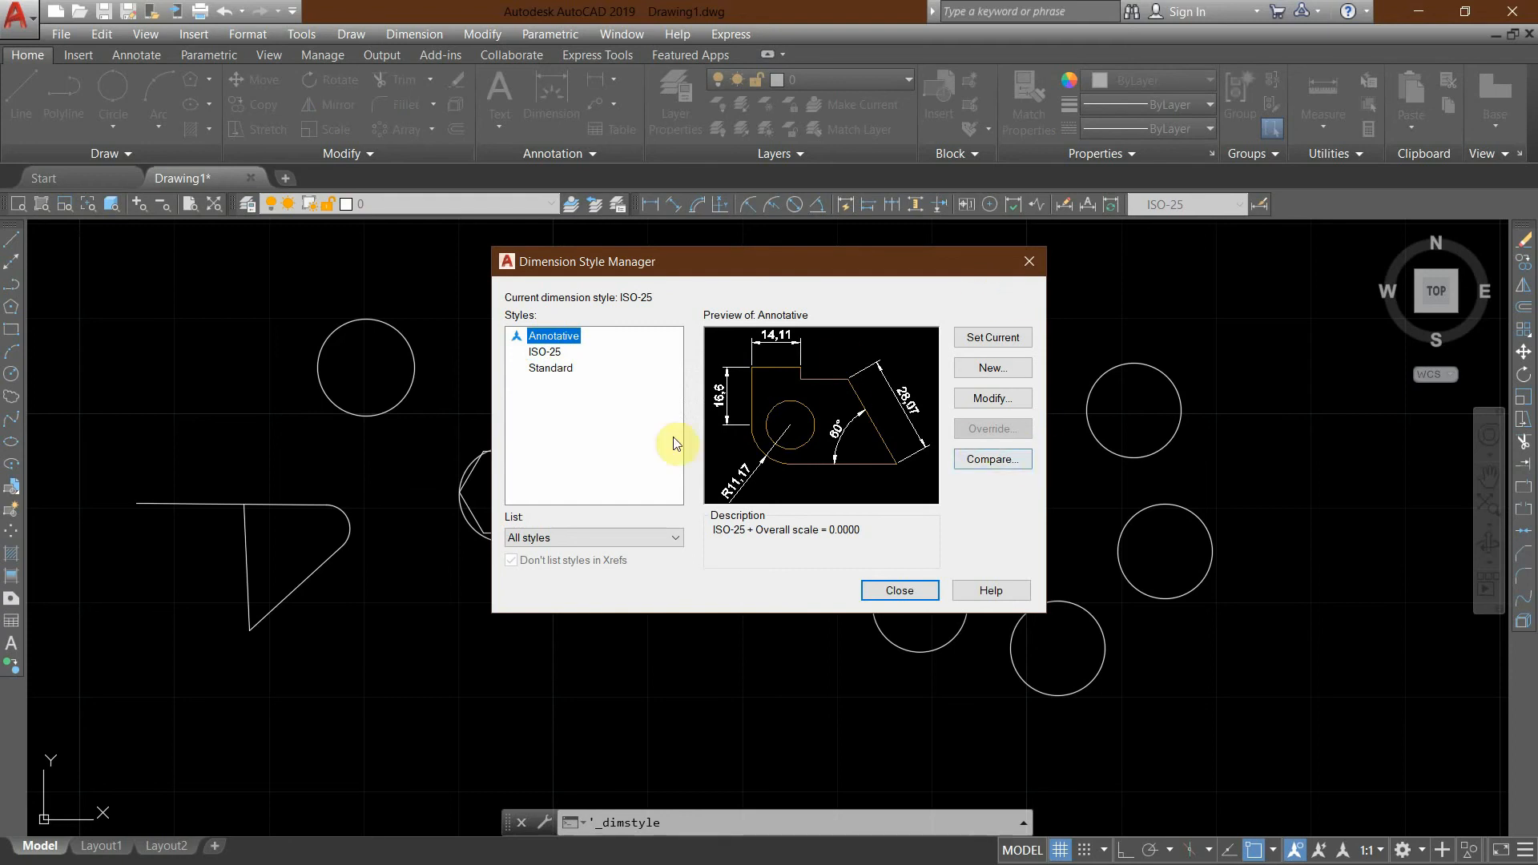
{"action": "left_click", "coordinate": [957, 398]}
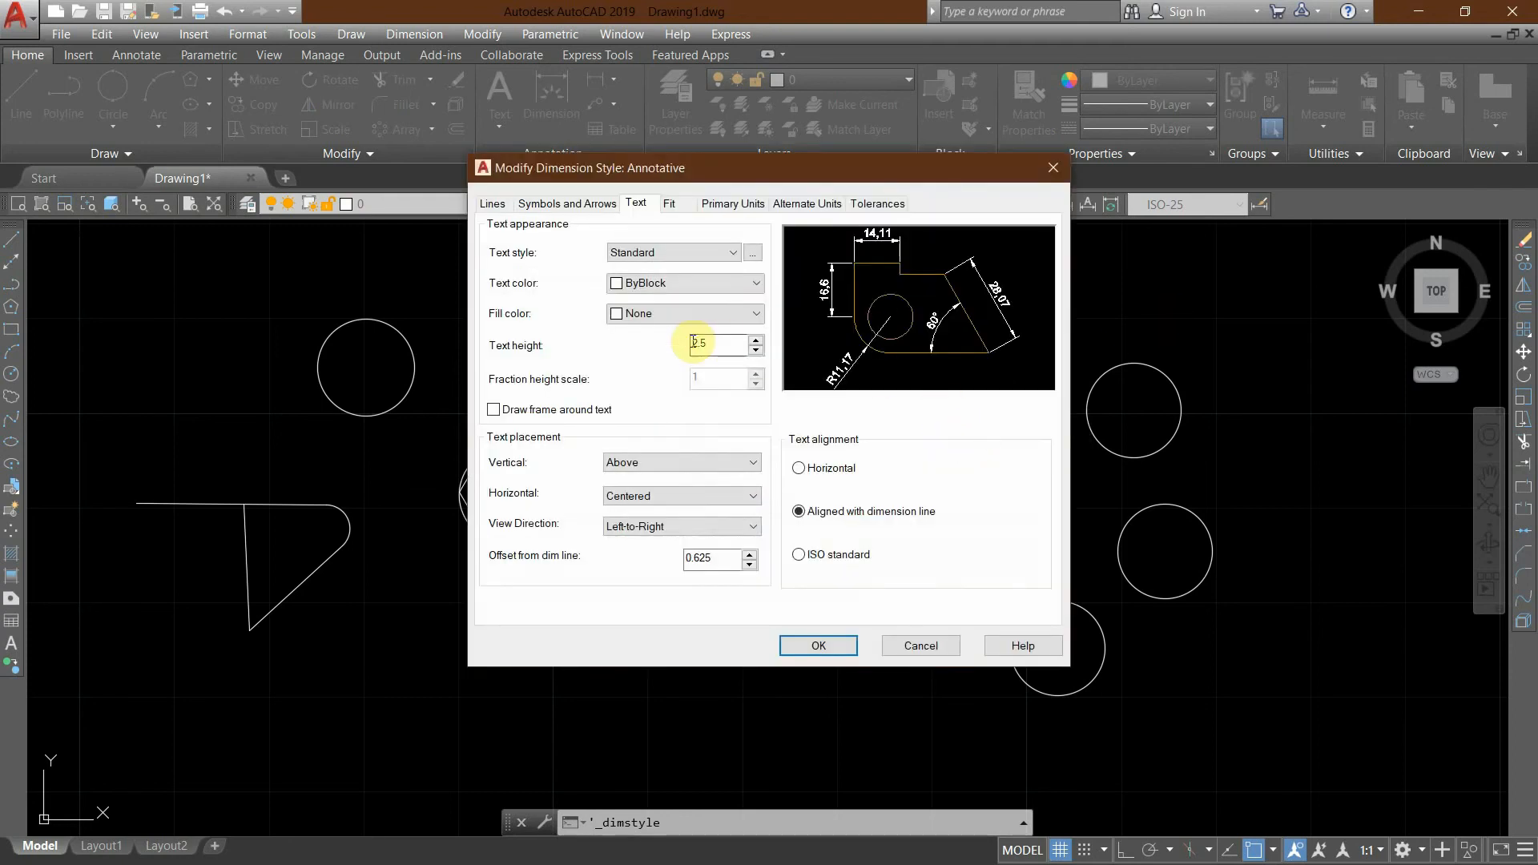
Set the color, linetype and lineweight of the Annotative style's dimension lines to ByLayer.
{"action": "left_click", "coordinate": [493, 203]}
{"action": "left_click", "coordinate": [635, 275]}
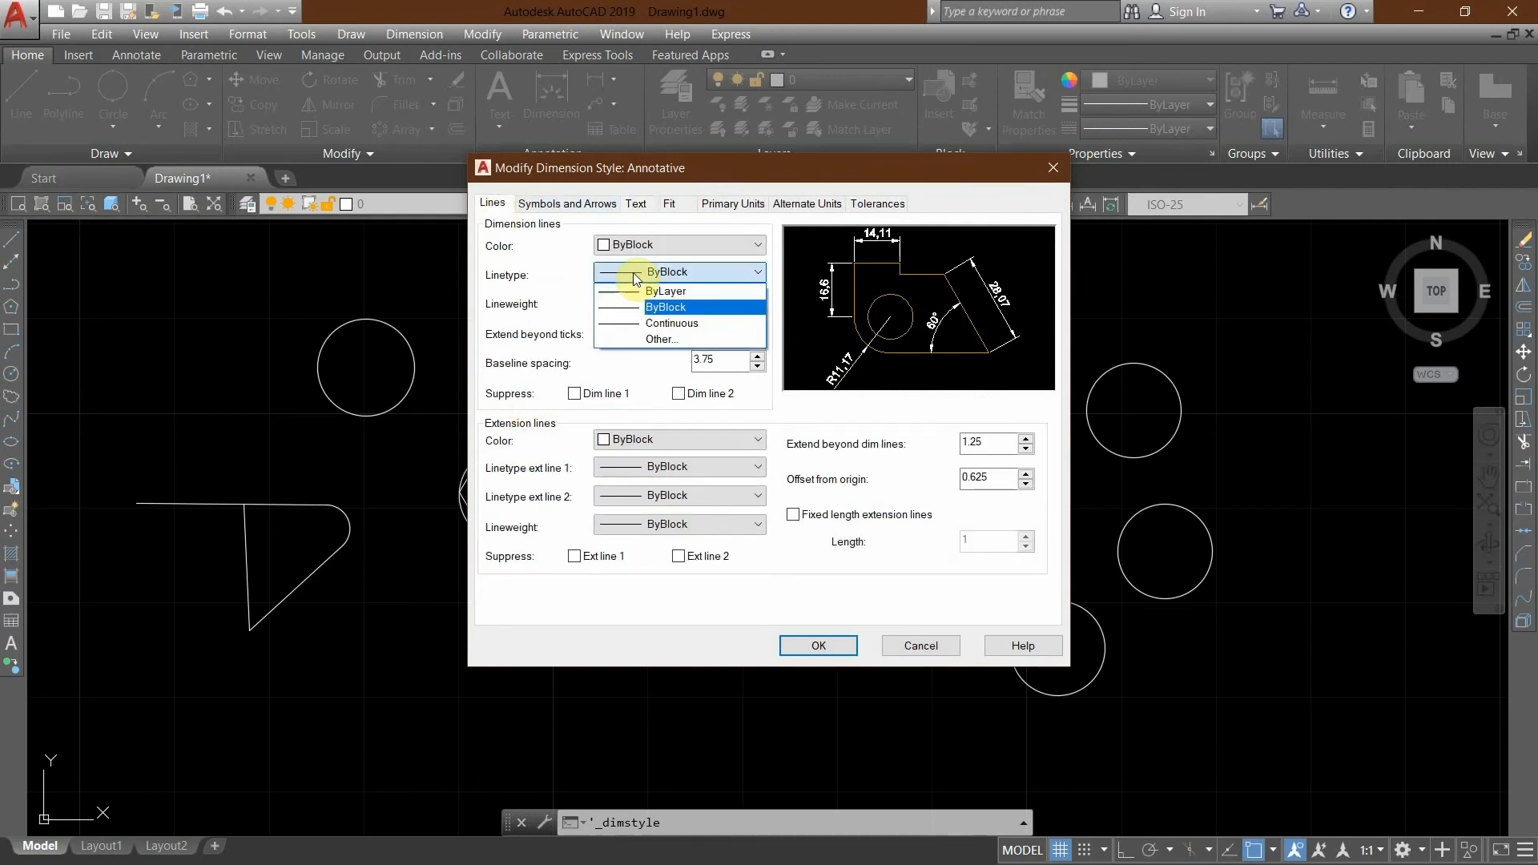
{"action": "left_click", "coordinate": [665, 246]}
{"action": "left_click", "coordinate": [670, 245]}
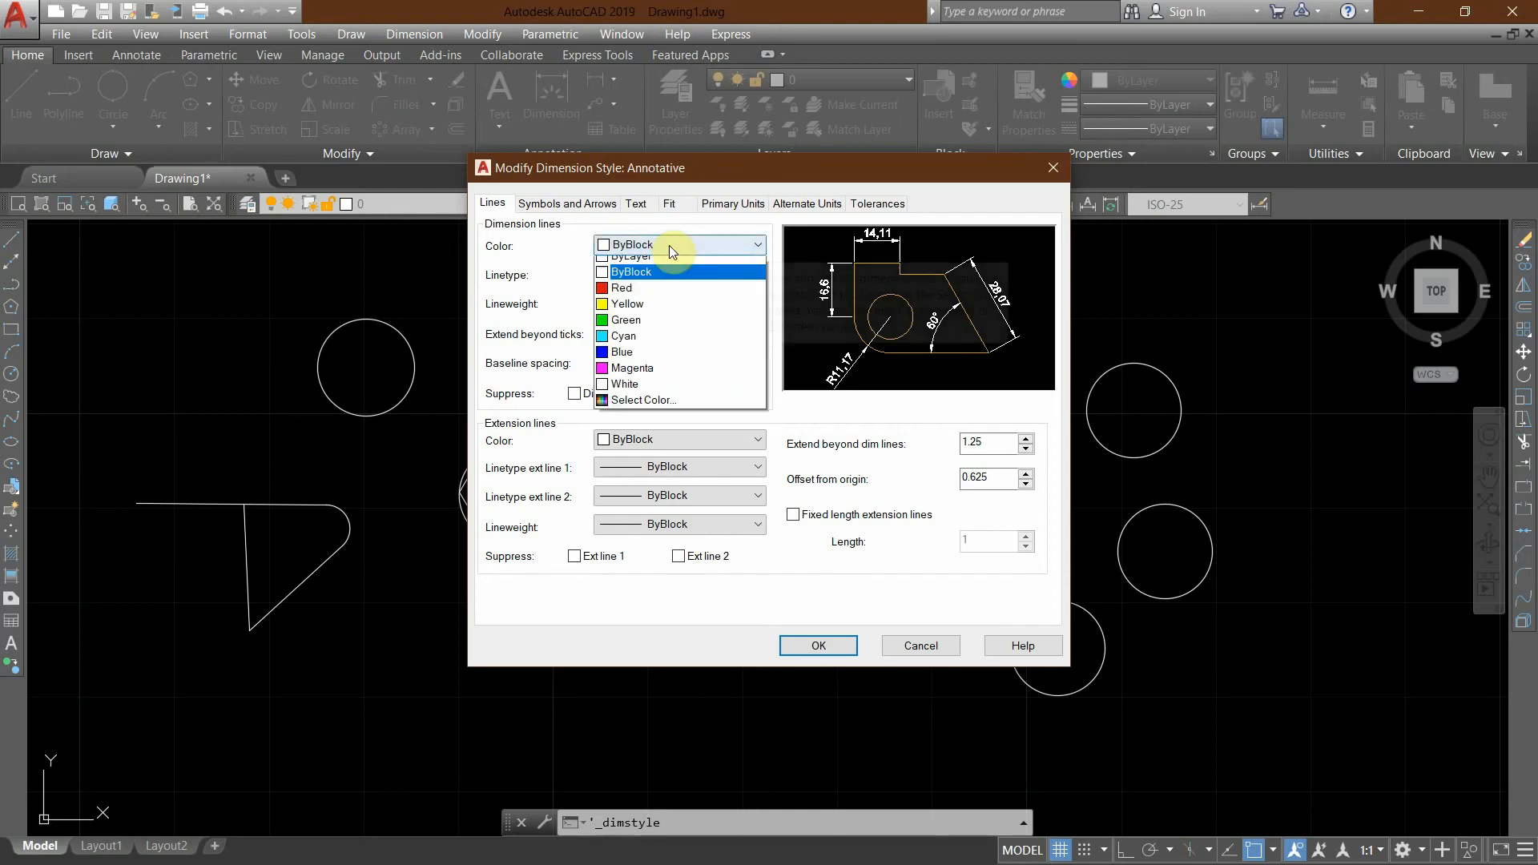
{"action": "left_click", "coordinate": [670, 260]}
{"action": "left_click", "coordinate": [669, 273]}
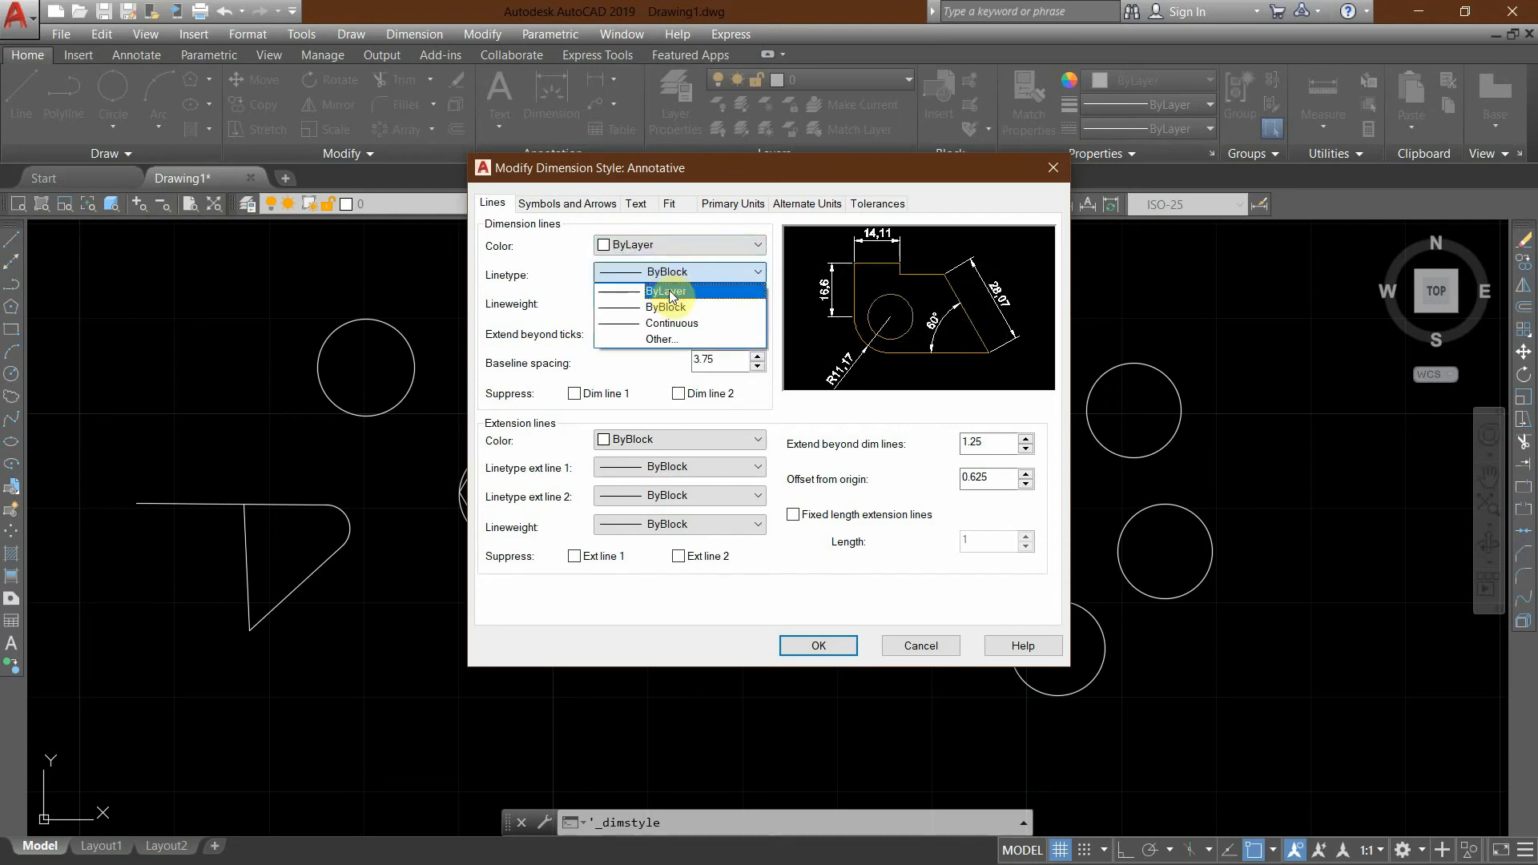
{"action": "left_click", "coordinate": [670, 290]}
{"action": "left_click", "coordinate": [675, 302]}
{"action": "left_click", "coordinate": [671, 318]}
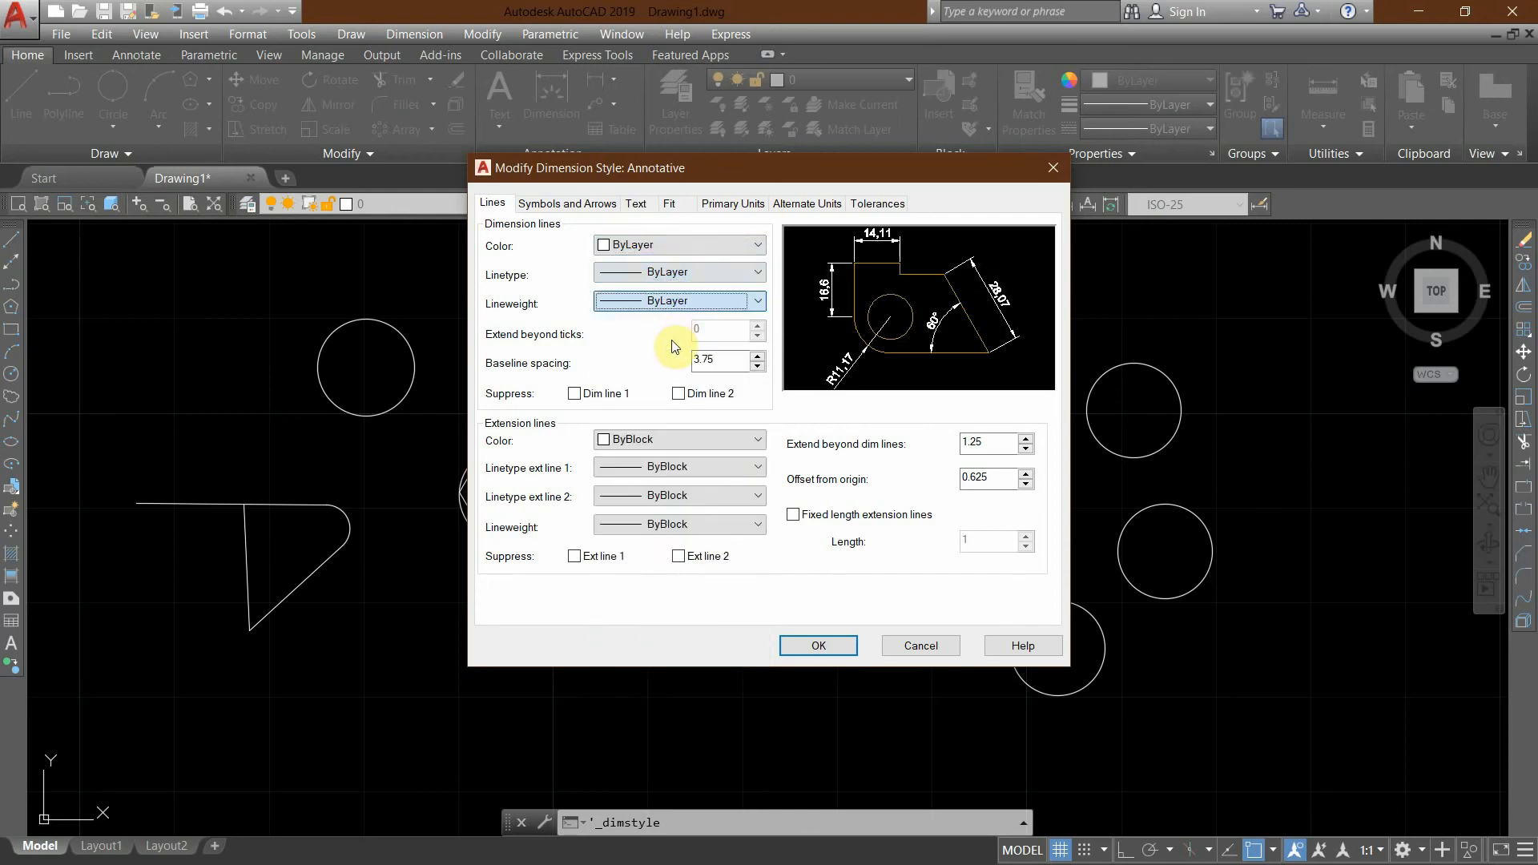
Set the color, both extension linetypes and the lineweight of the Annotative style's extension lines to ByLayer.
{"action": "left_click", "coordinate": [680, 440]}
{"action": "left_click", "coordinate": [670, 458]}
{"action": "left_click", "coordinate": [665, 468]}
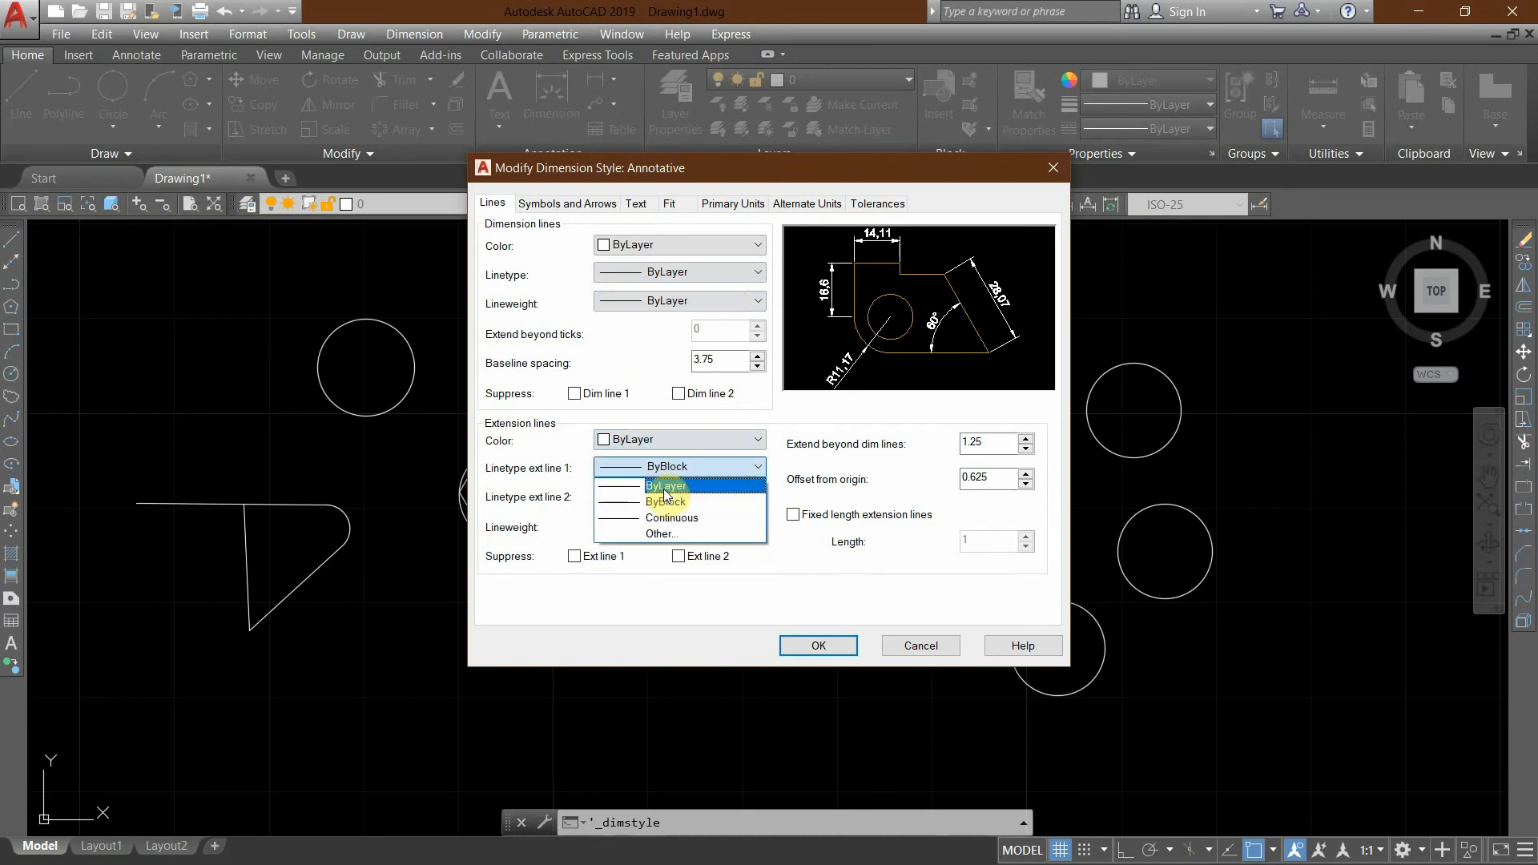
{"action": "left_click", "coordinate": [665, 486]}
{"action": "left_click", "coordinate": [665, 496]}
{"action": "left_click", "coordinate": [664, 515]}
{"action": "left_click", "coordinate": [668, 525]}
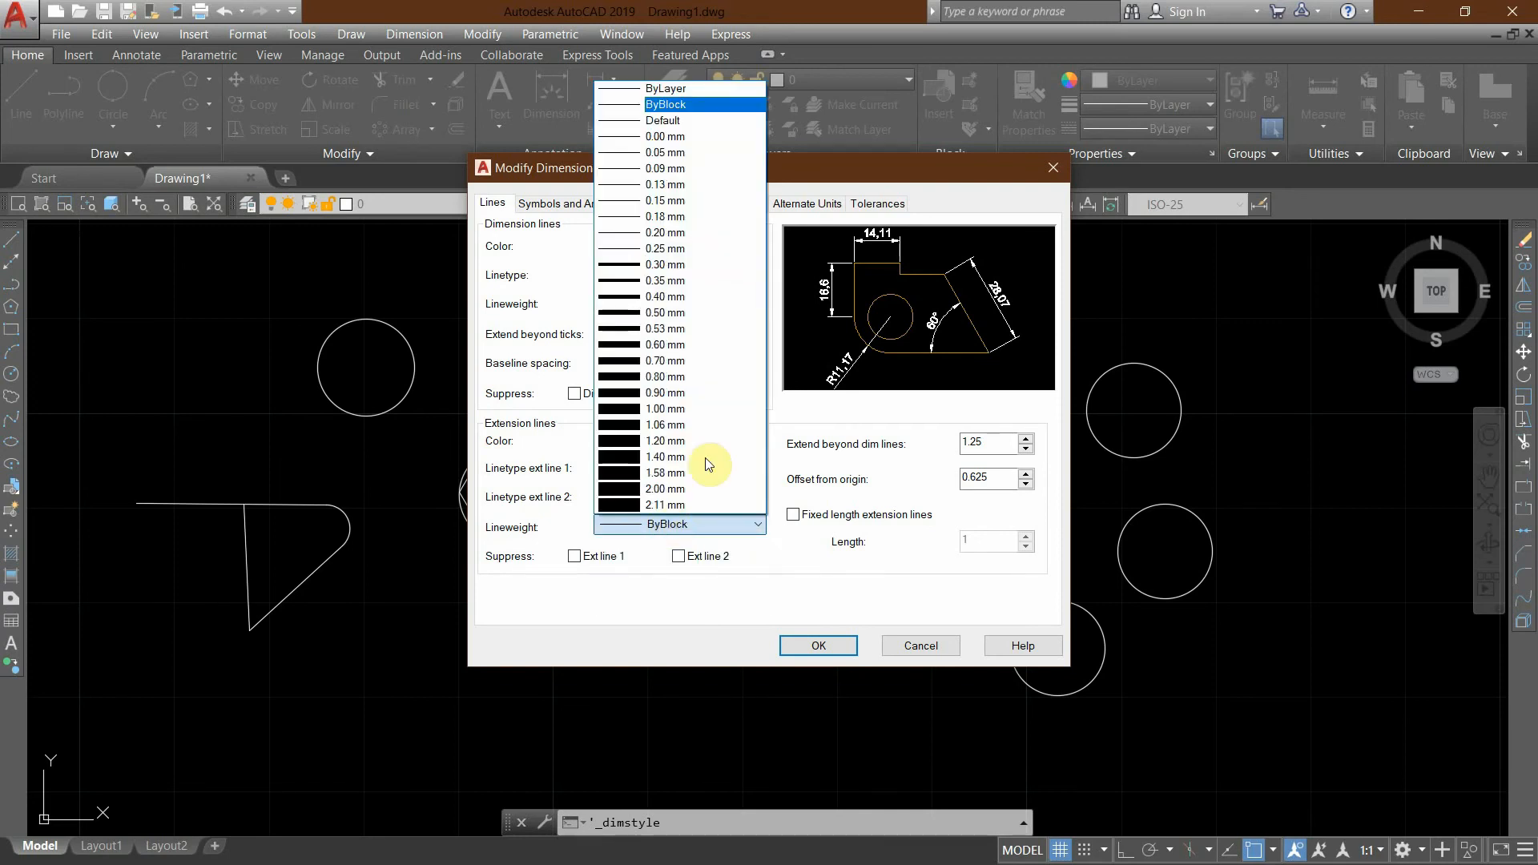
{"action": "left_click", "coordinate": [667, 88]}
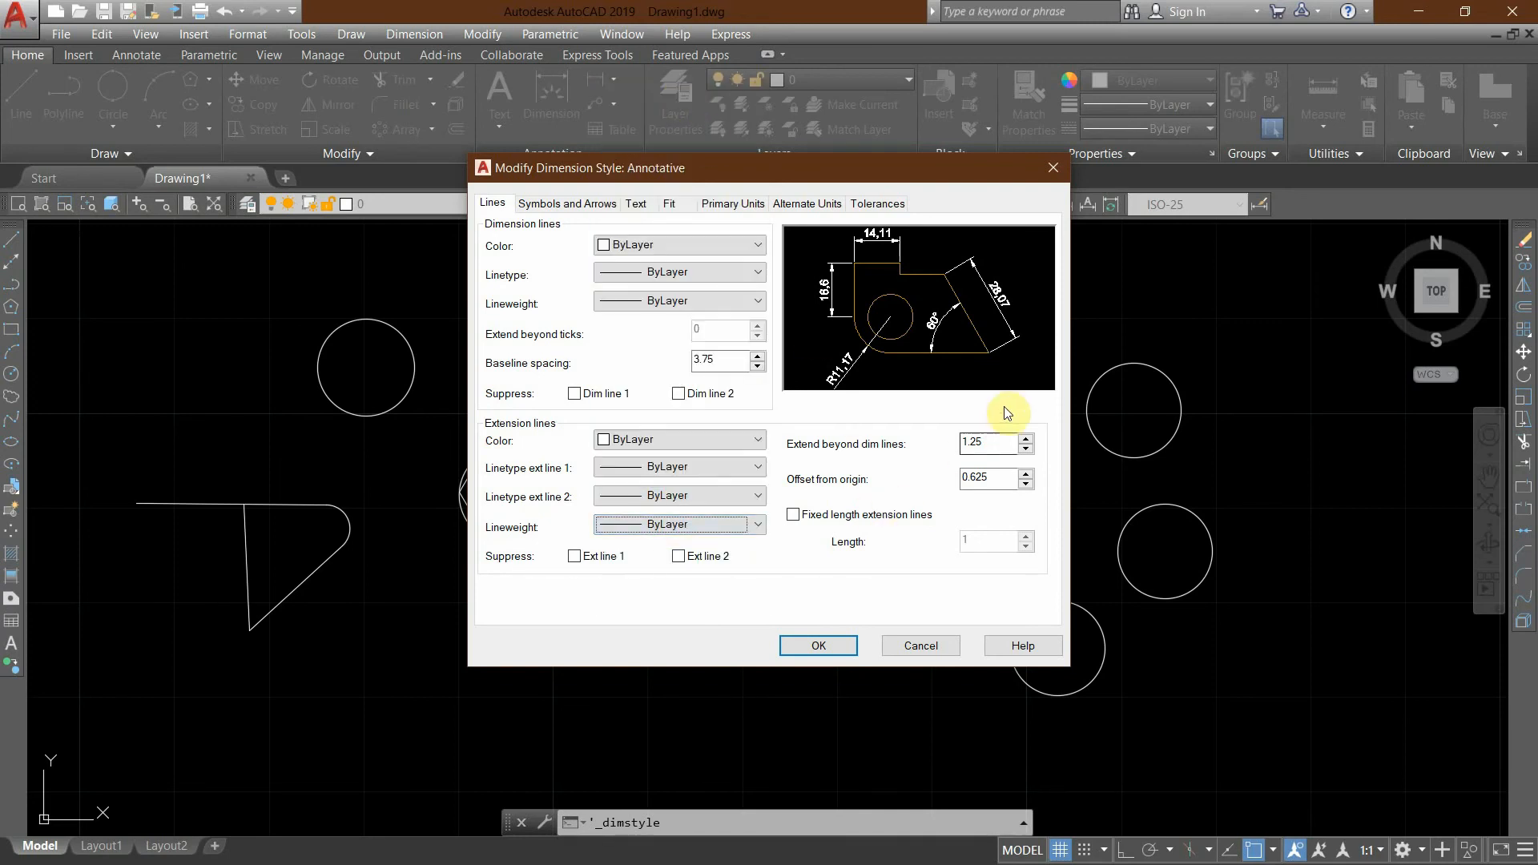
Change the font of the Standard text style used by the dimension text to Times New Roman and apply it.
{"action": "left_click", "coordinate": [543, 205]}
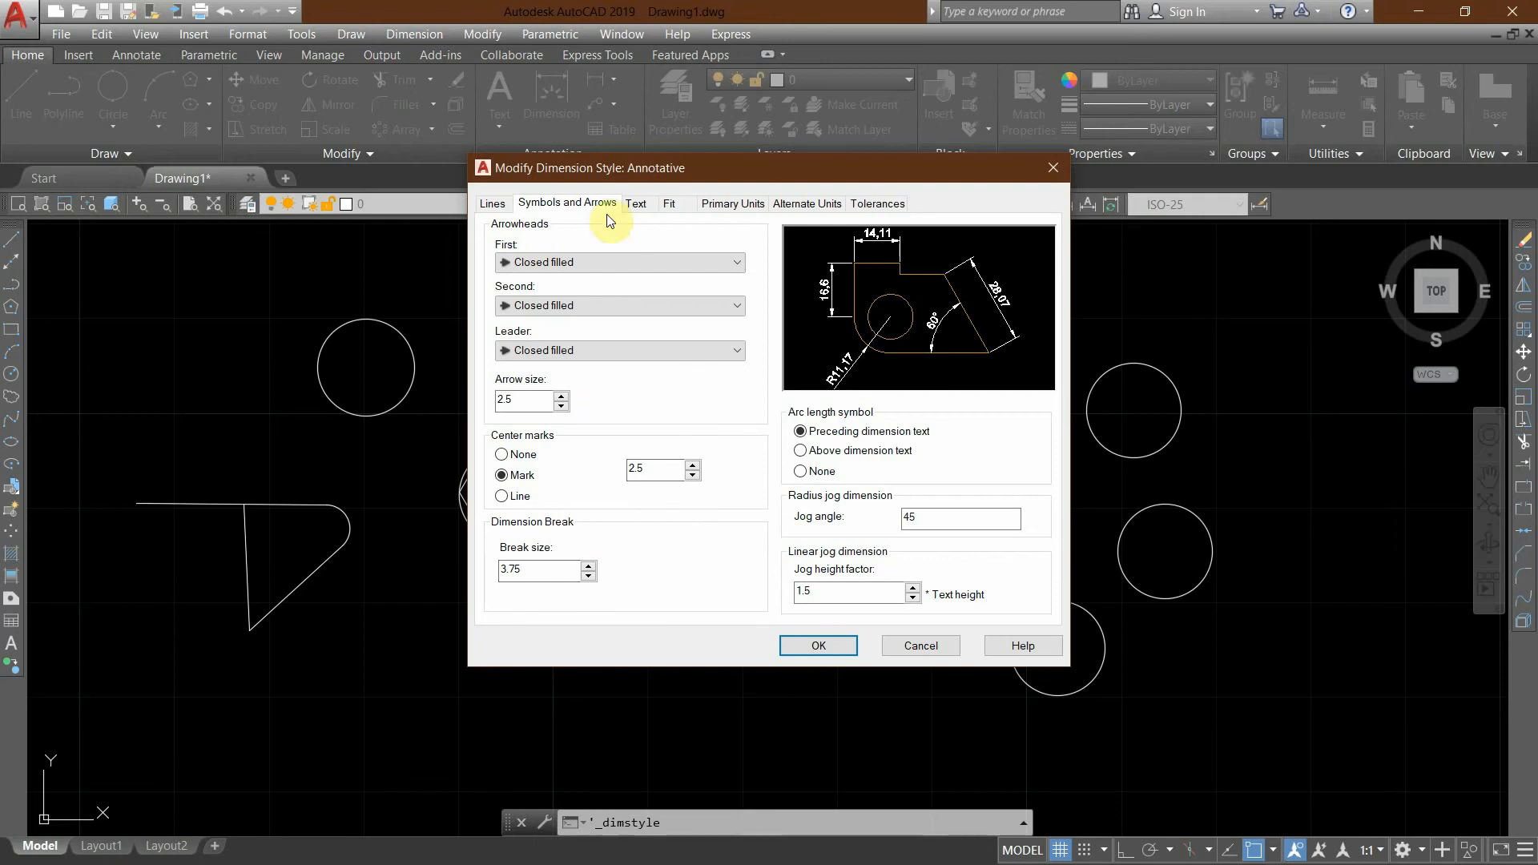
{"action": "left_click", "coordinate": [636, 204]}
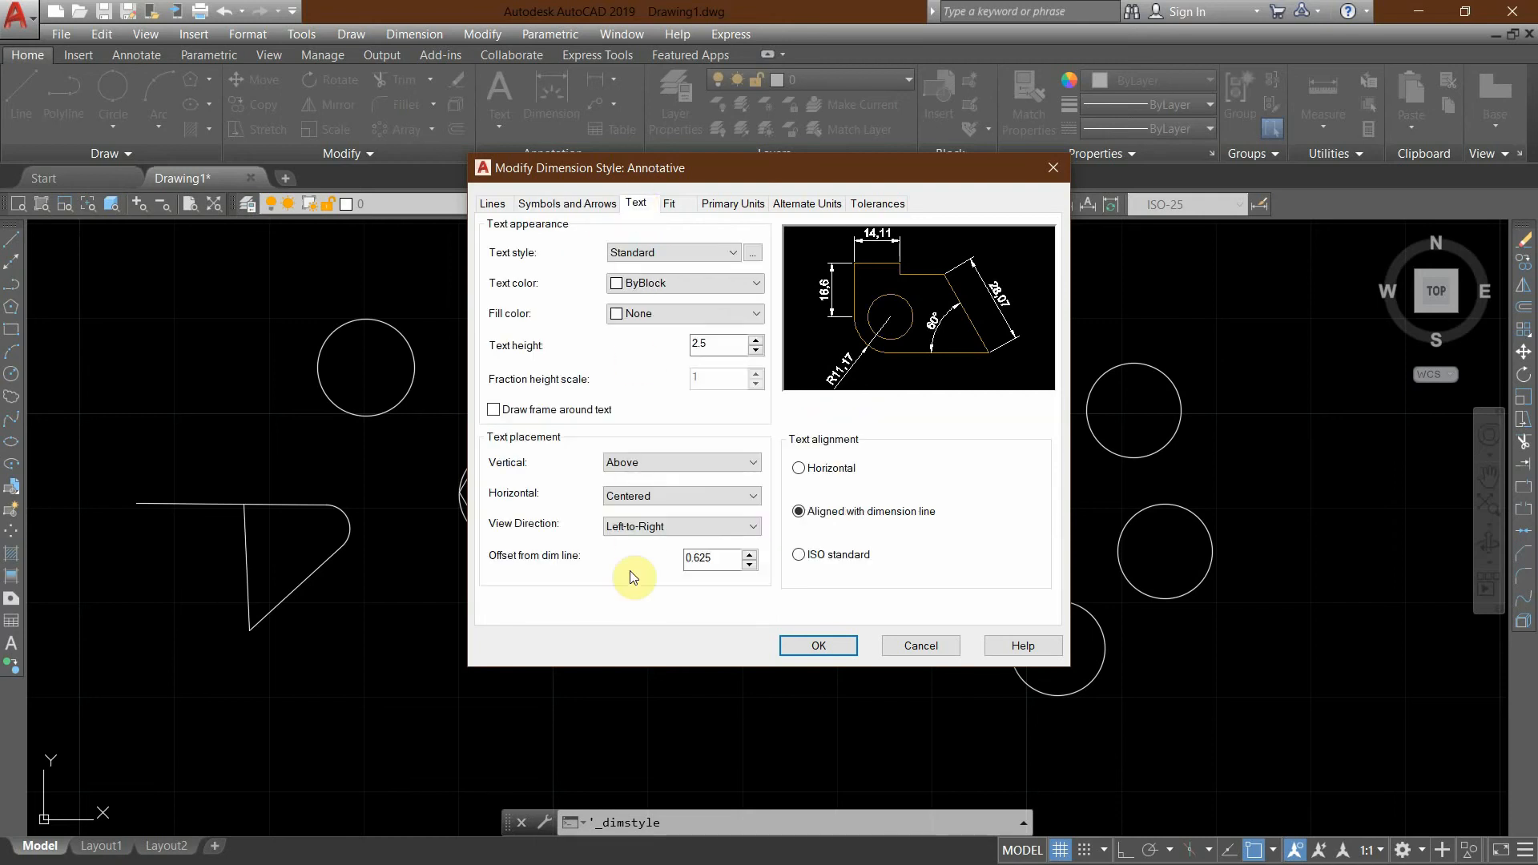
{"action": "left_click", "coordinate": [752, 255]}
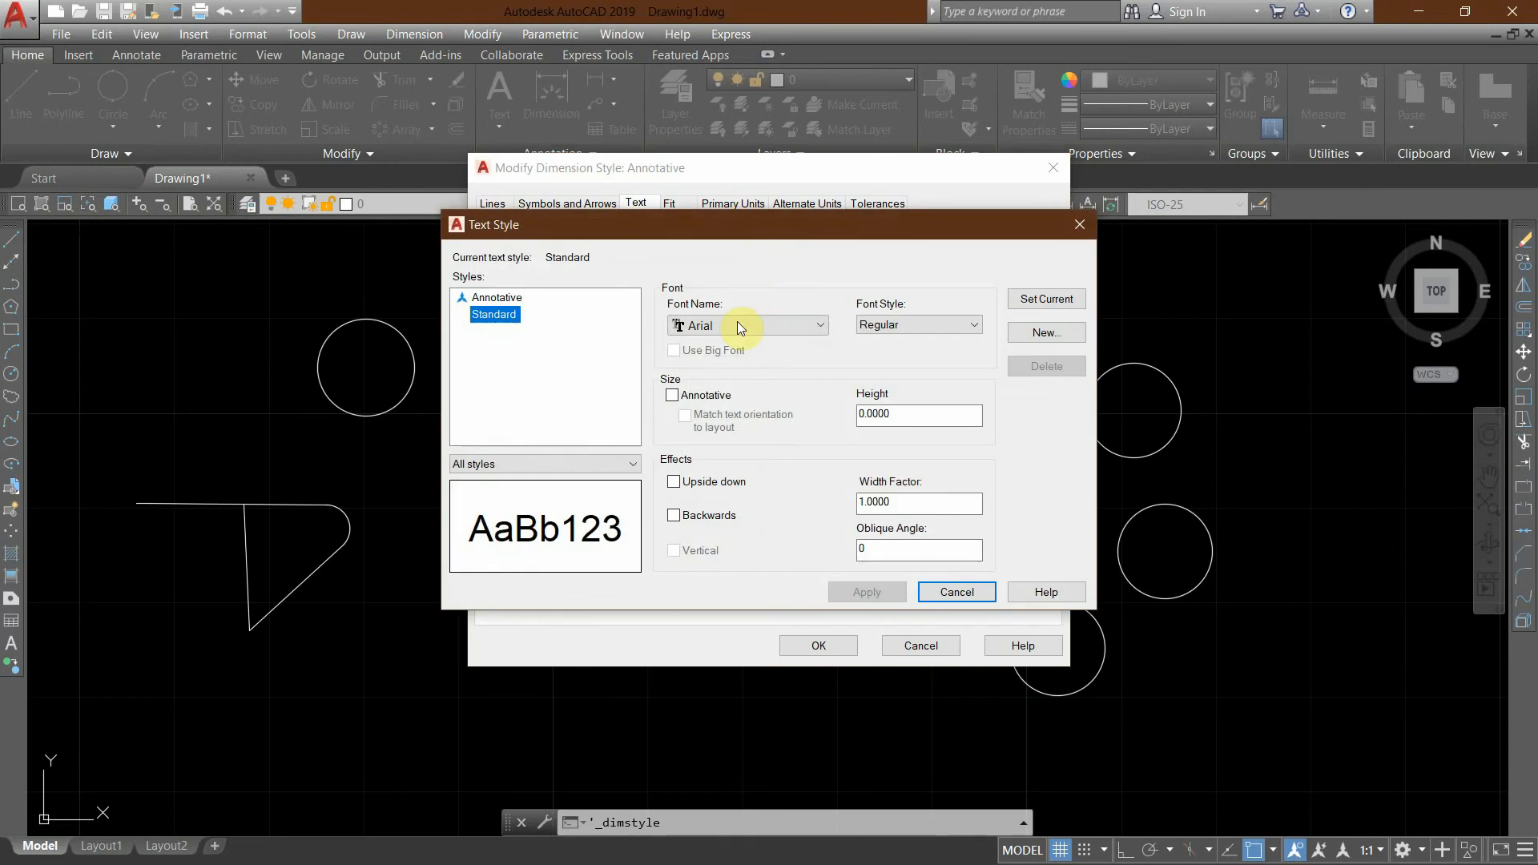
{"action": "left_click", "coordinate": [723, 325]}
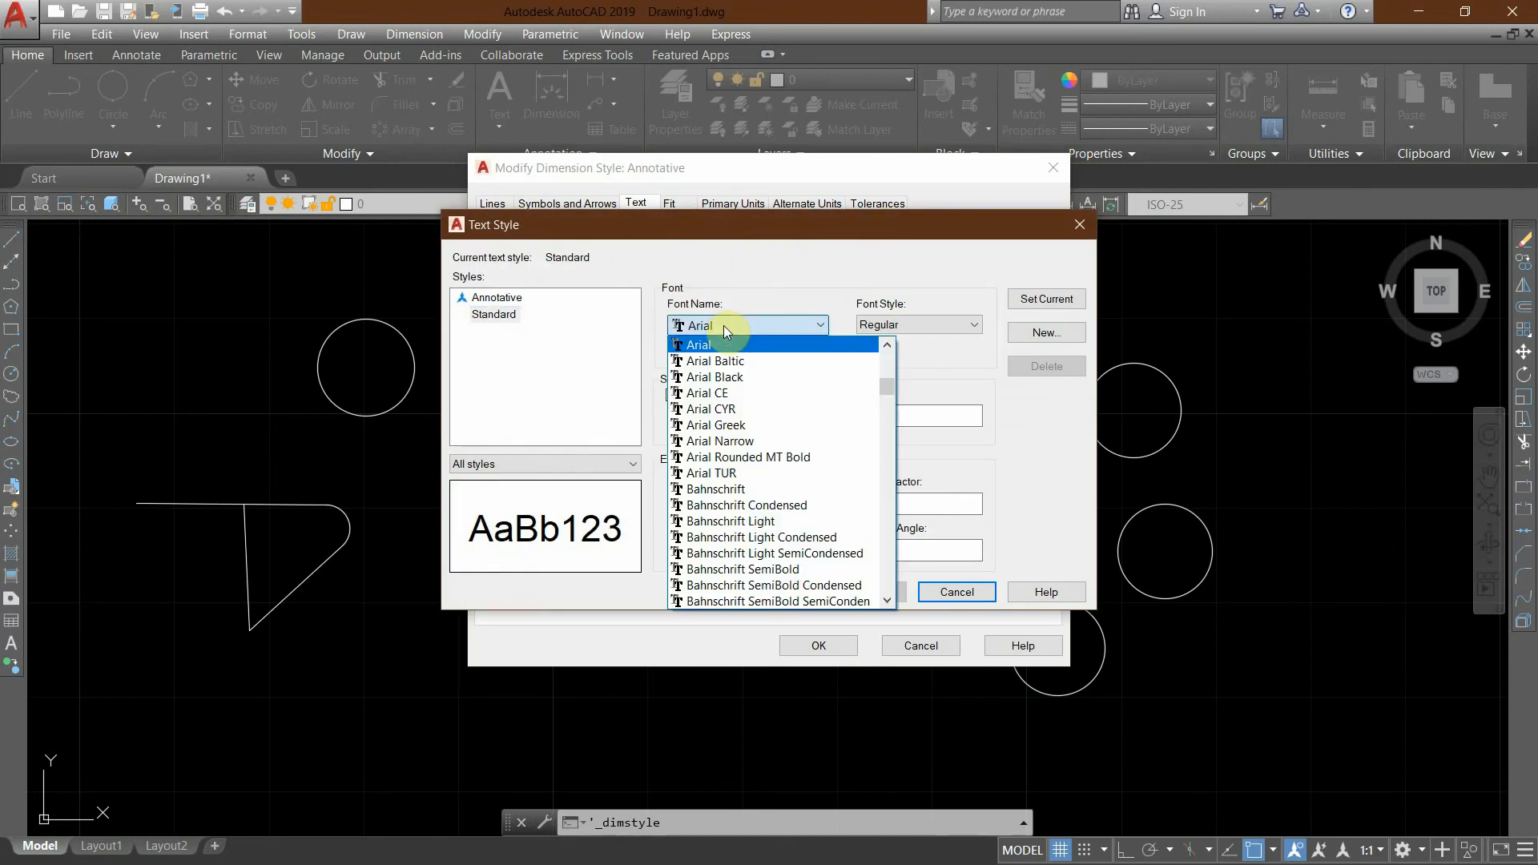
{"action": "key", "text": "t"}
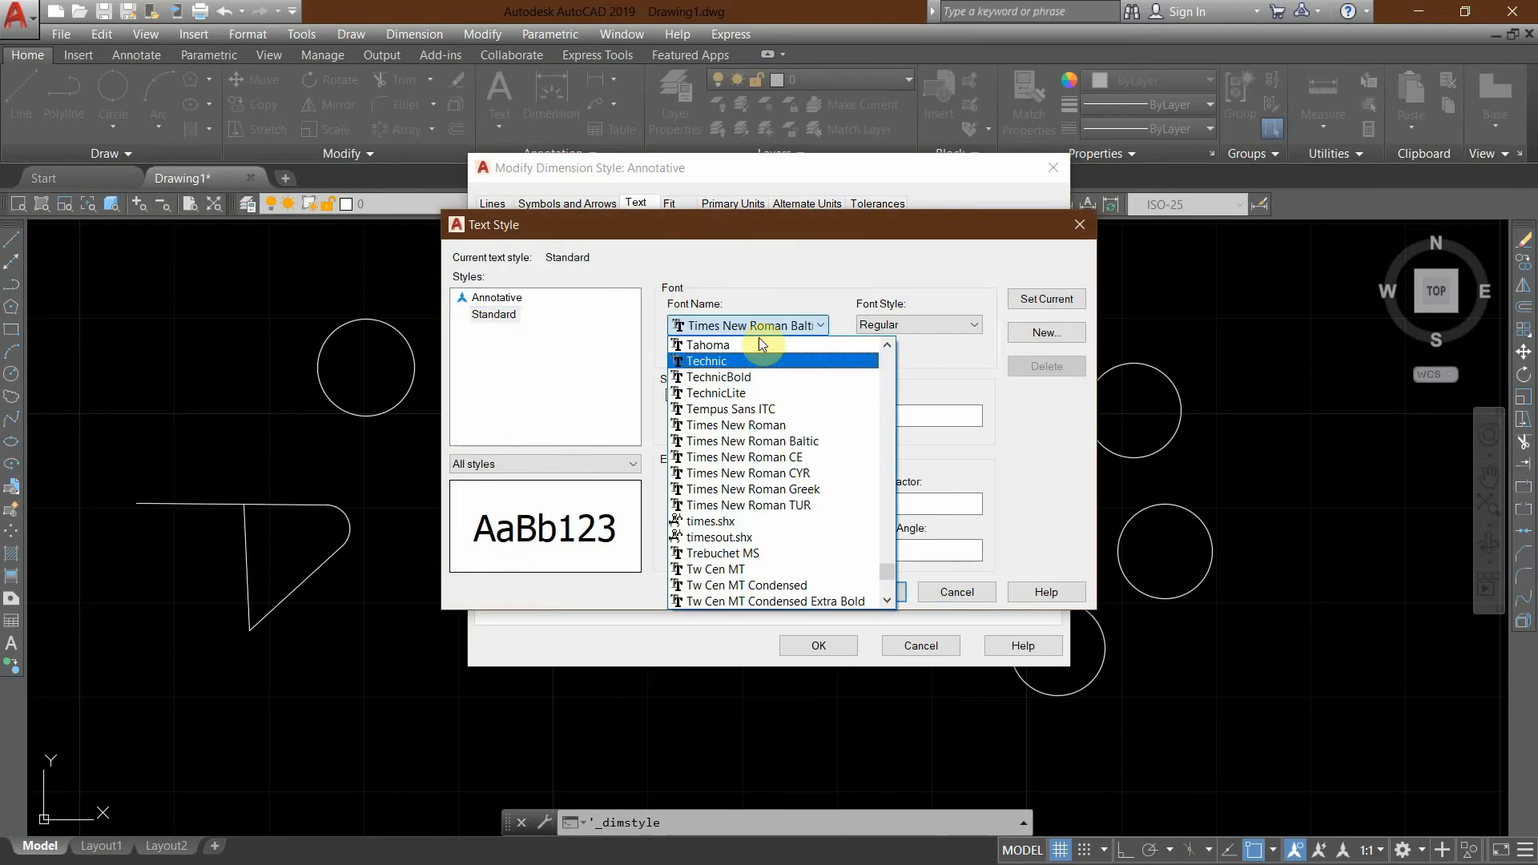
{"action": "left_click", "coordinate": [751, 423]}
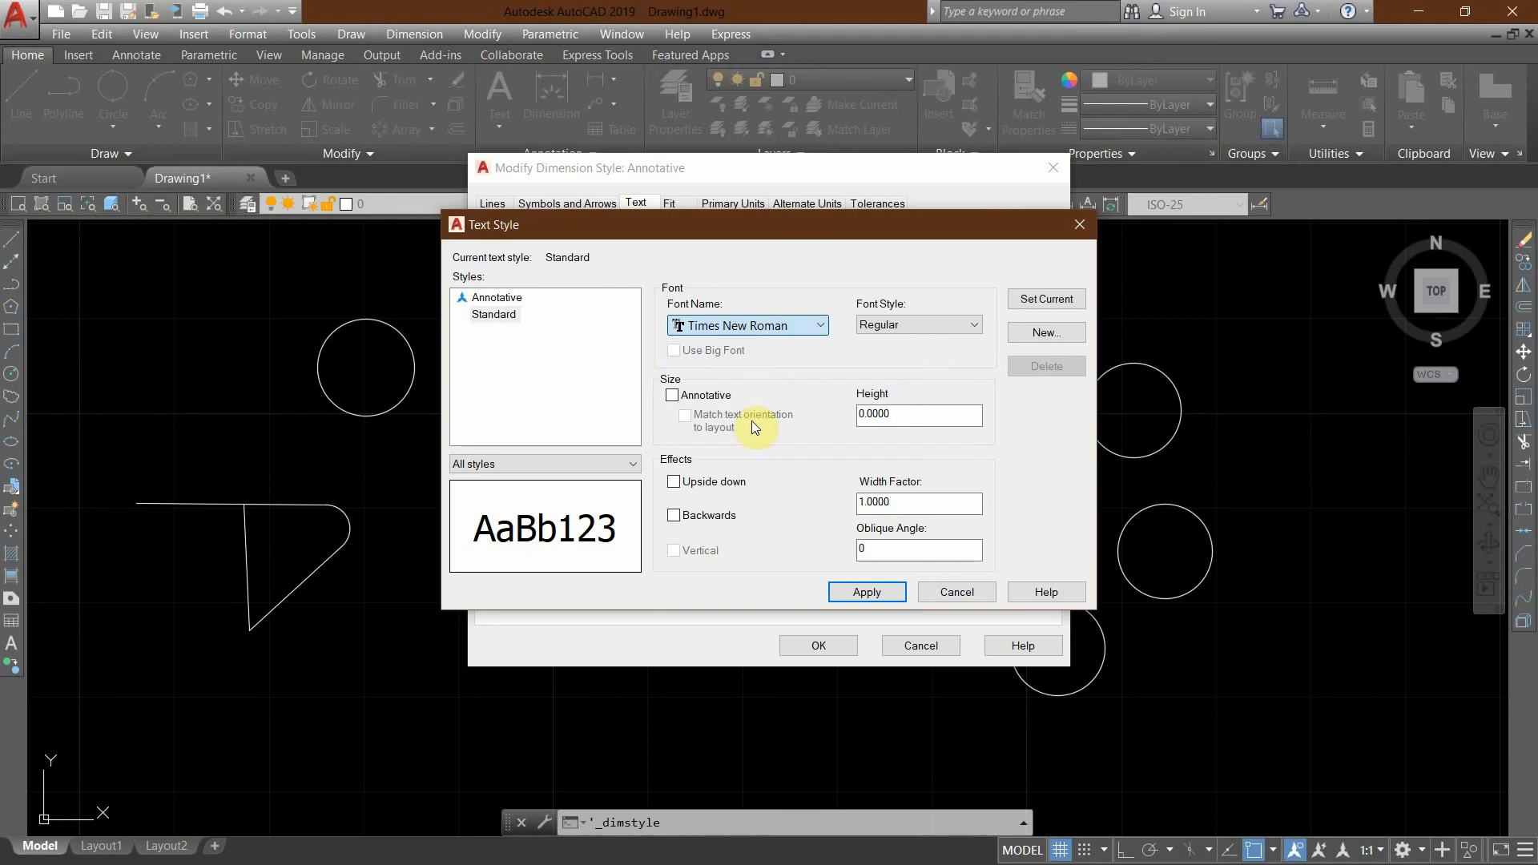
{"action": "left_click", "coordinate": [840, 585]}
{"action": "left_click", "coordinate": [1059, 341]}
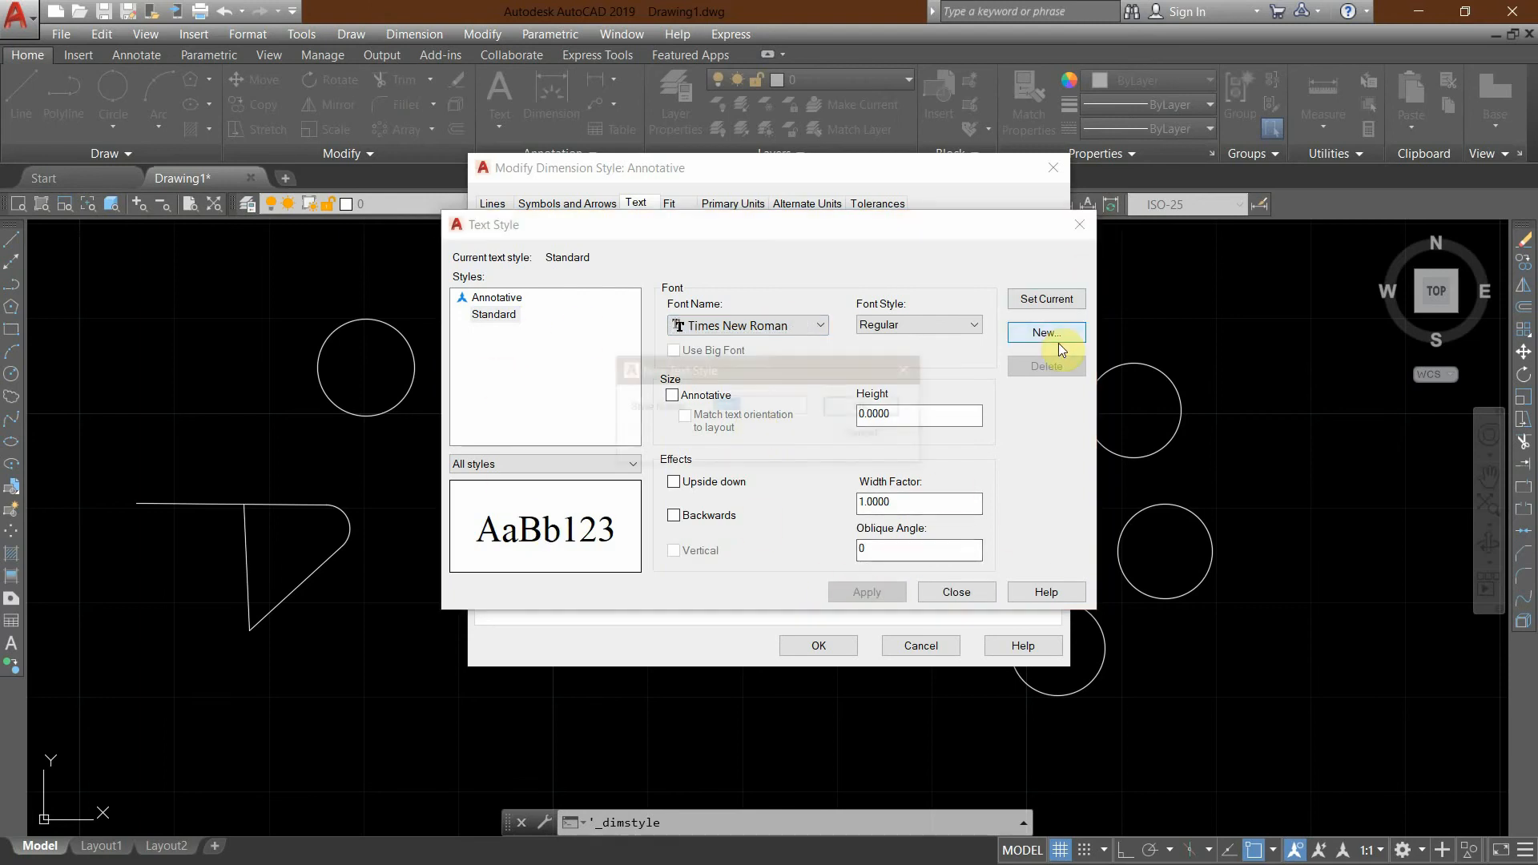
{"action": "left_click", "coordinate": [874, 435]}
{"action": "left_click", "coordinate": [987, 590]}
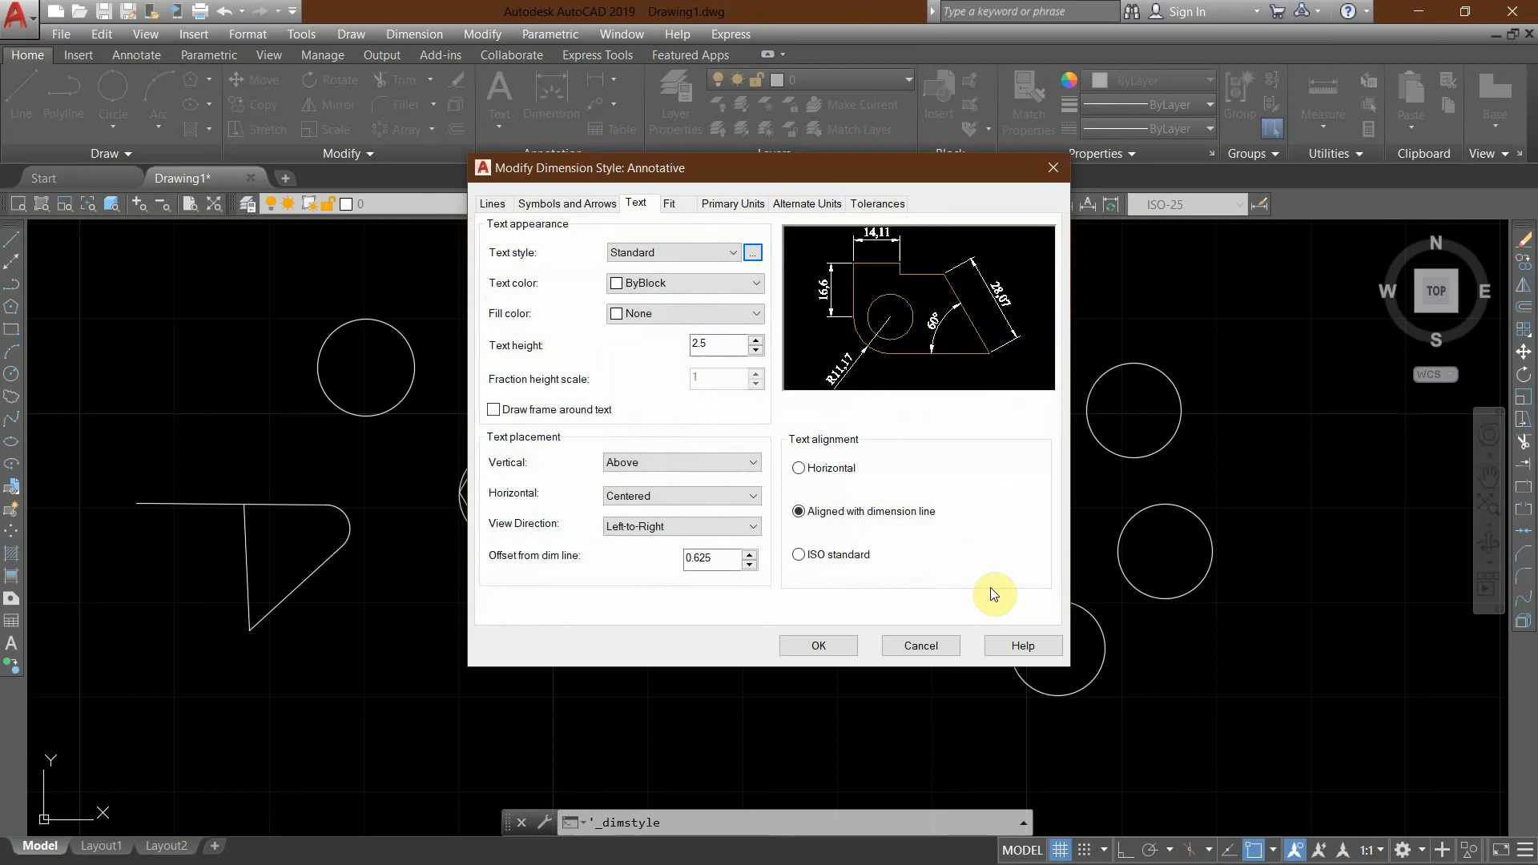
Set the dimension text color to ByLayer and the text alignment to ISO standard.
{"action": "left_click", "coordinate": [732, 281]}
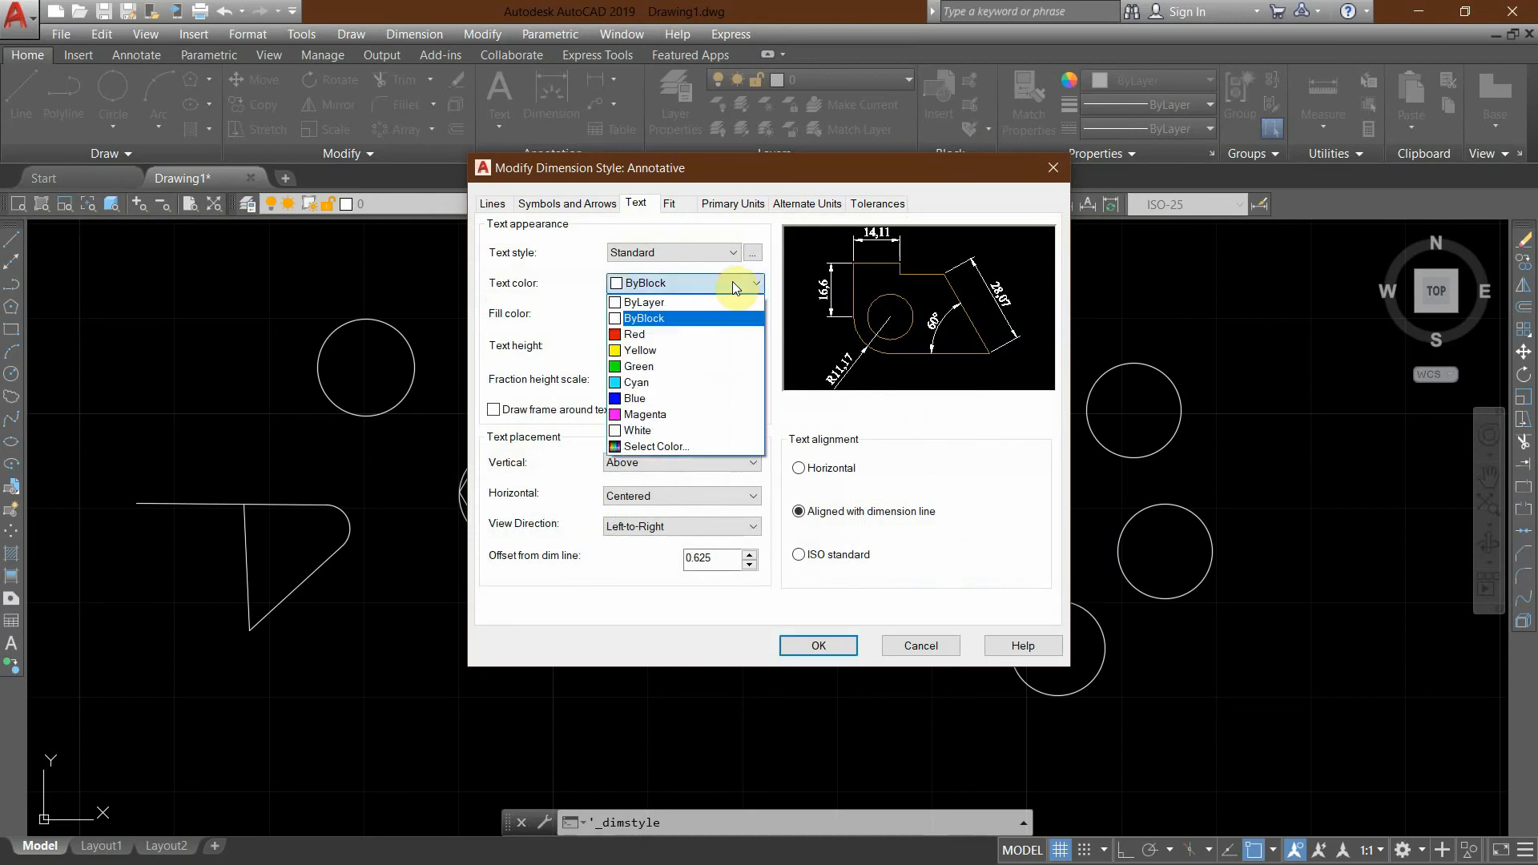
{"action": "left_click", "coordinate": [697, 314]}
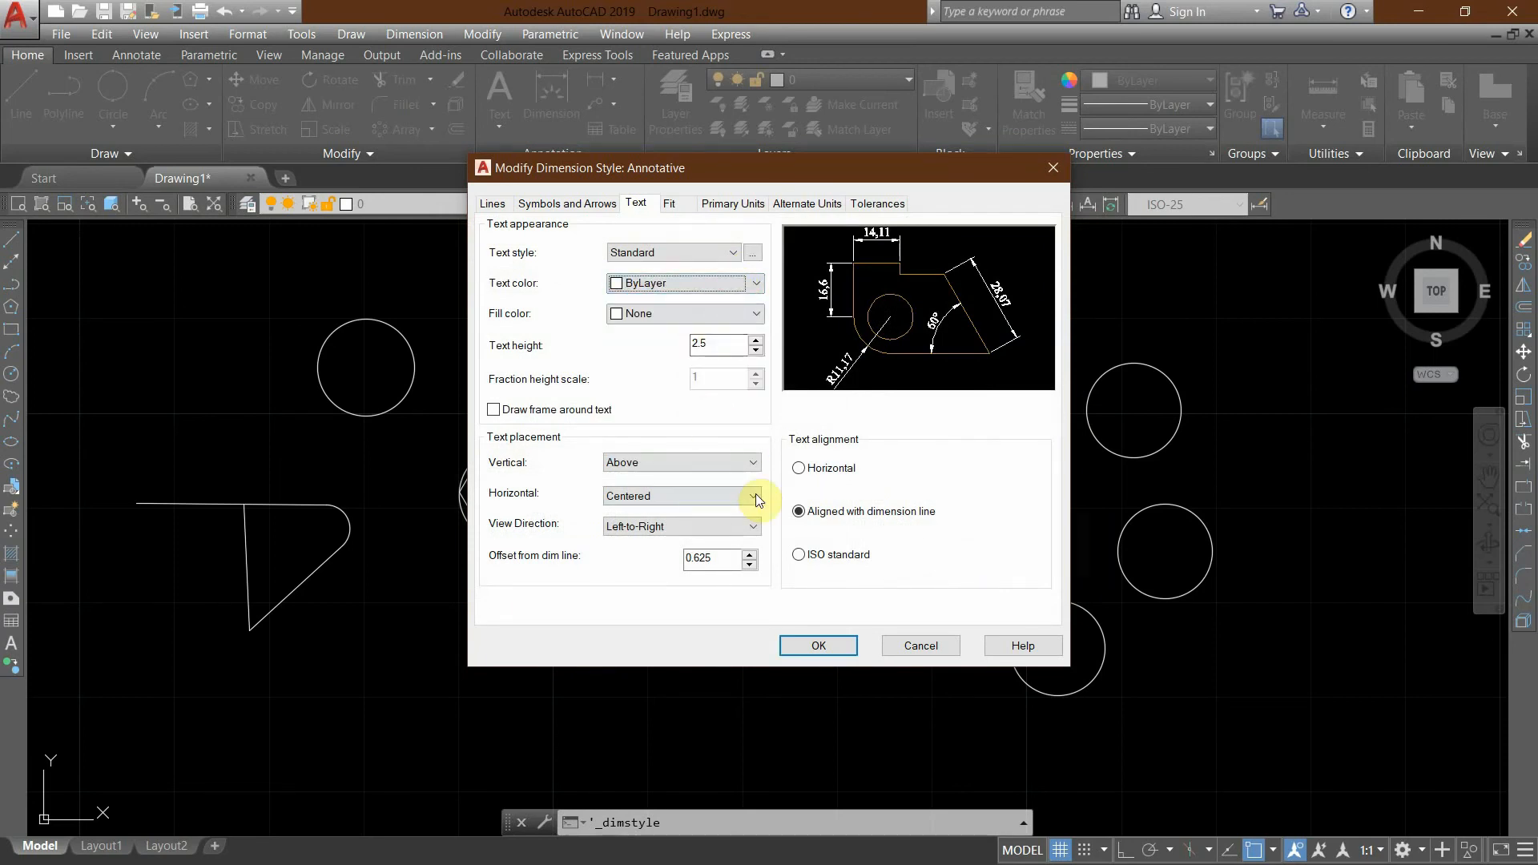
{"action": "left_click", "coordinate": [801, 556]}
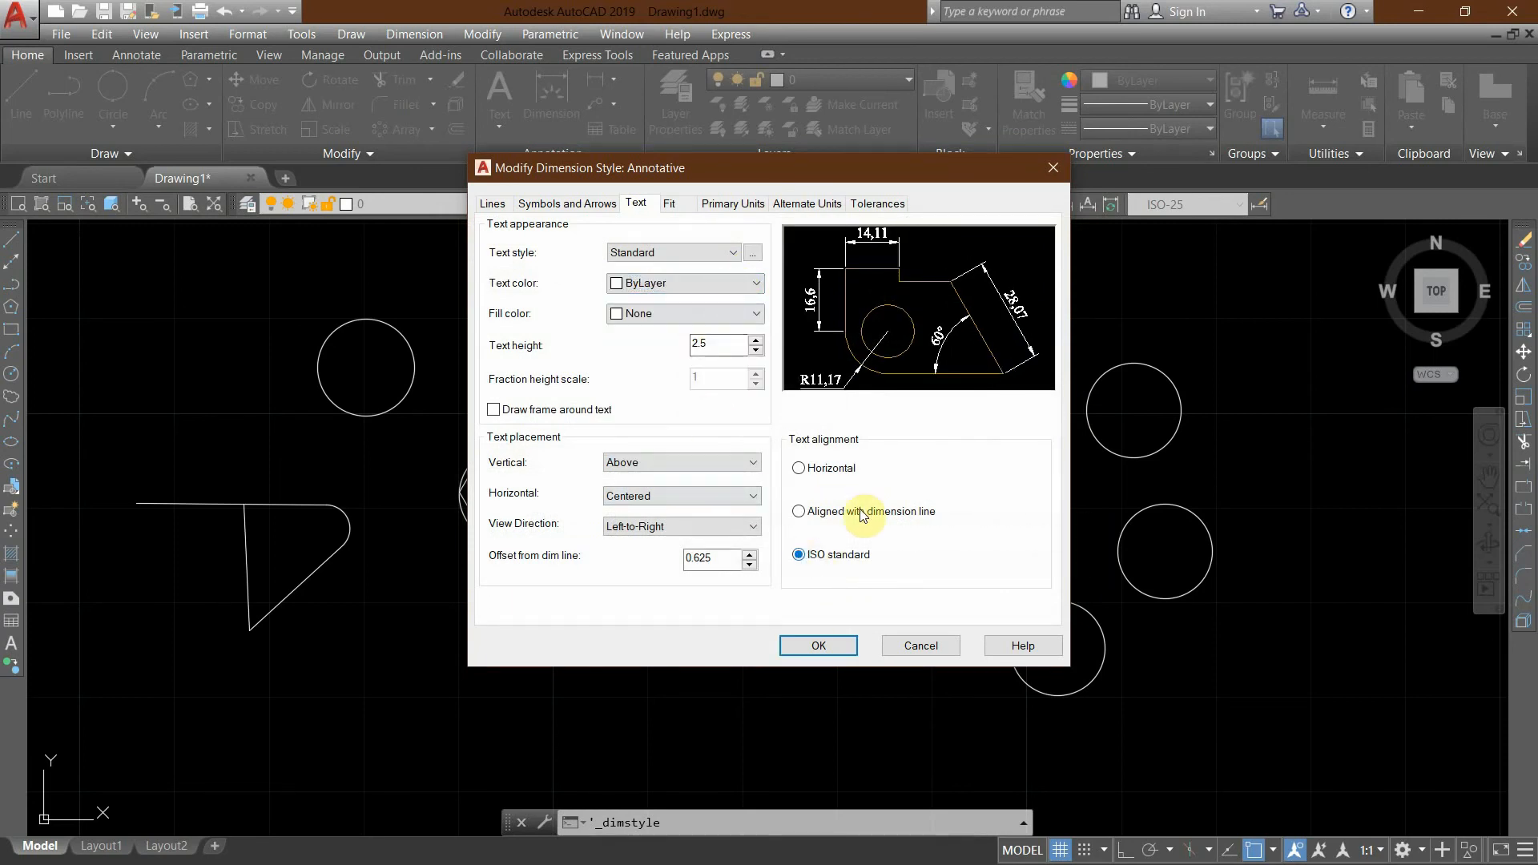
Add the suffix mm to the linear dimensions in the Annotative style's primary units.
{"action": "left_click", "coordinate": [677, 208]}
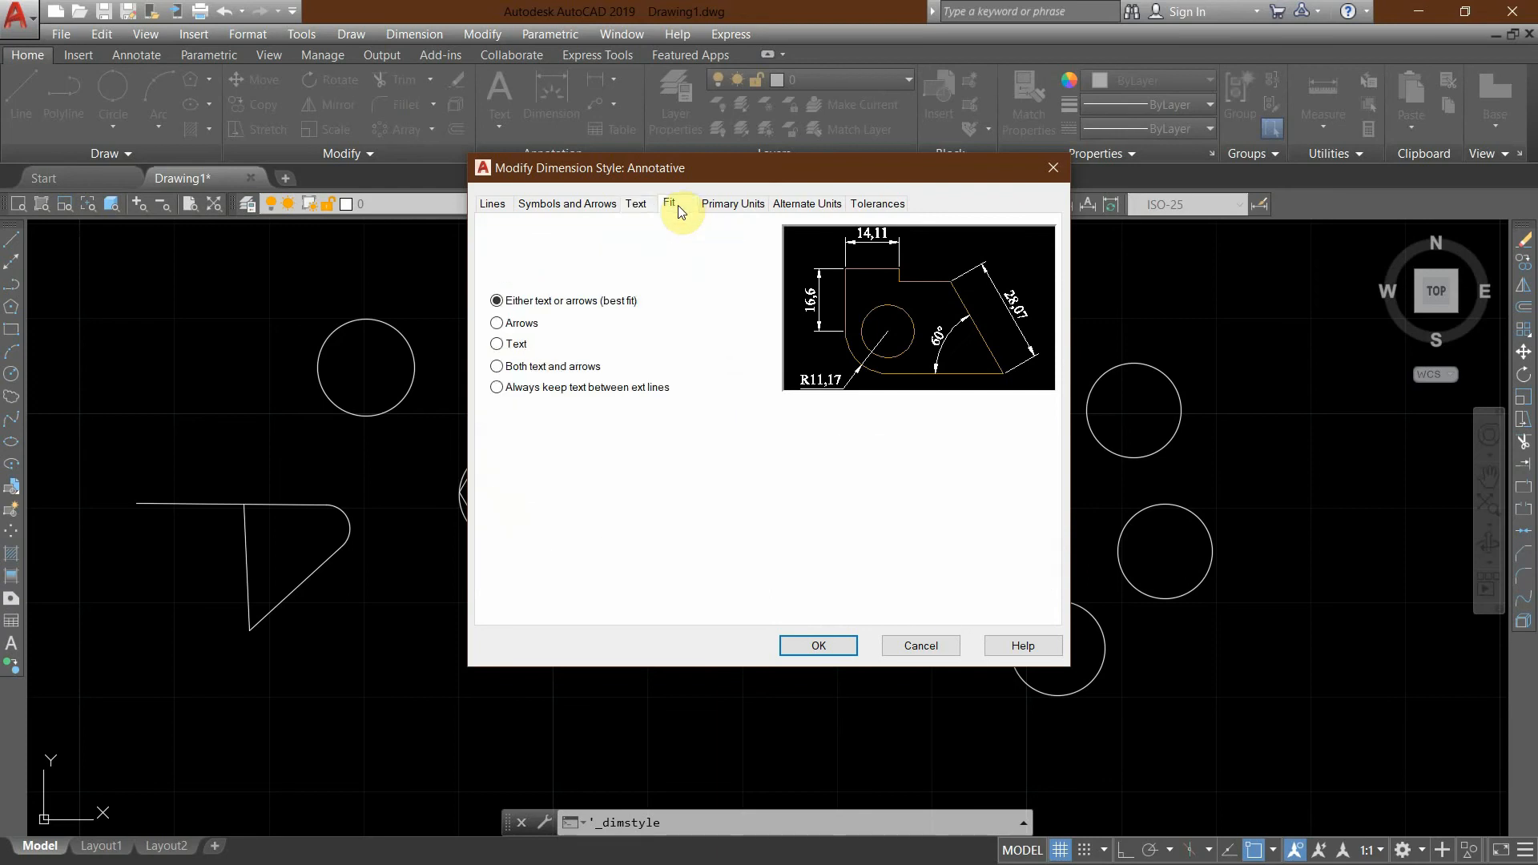
{"action": "left_click", "coordinate": [726, 205]}
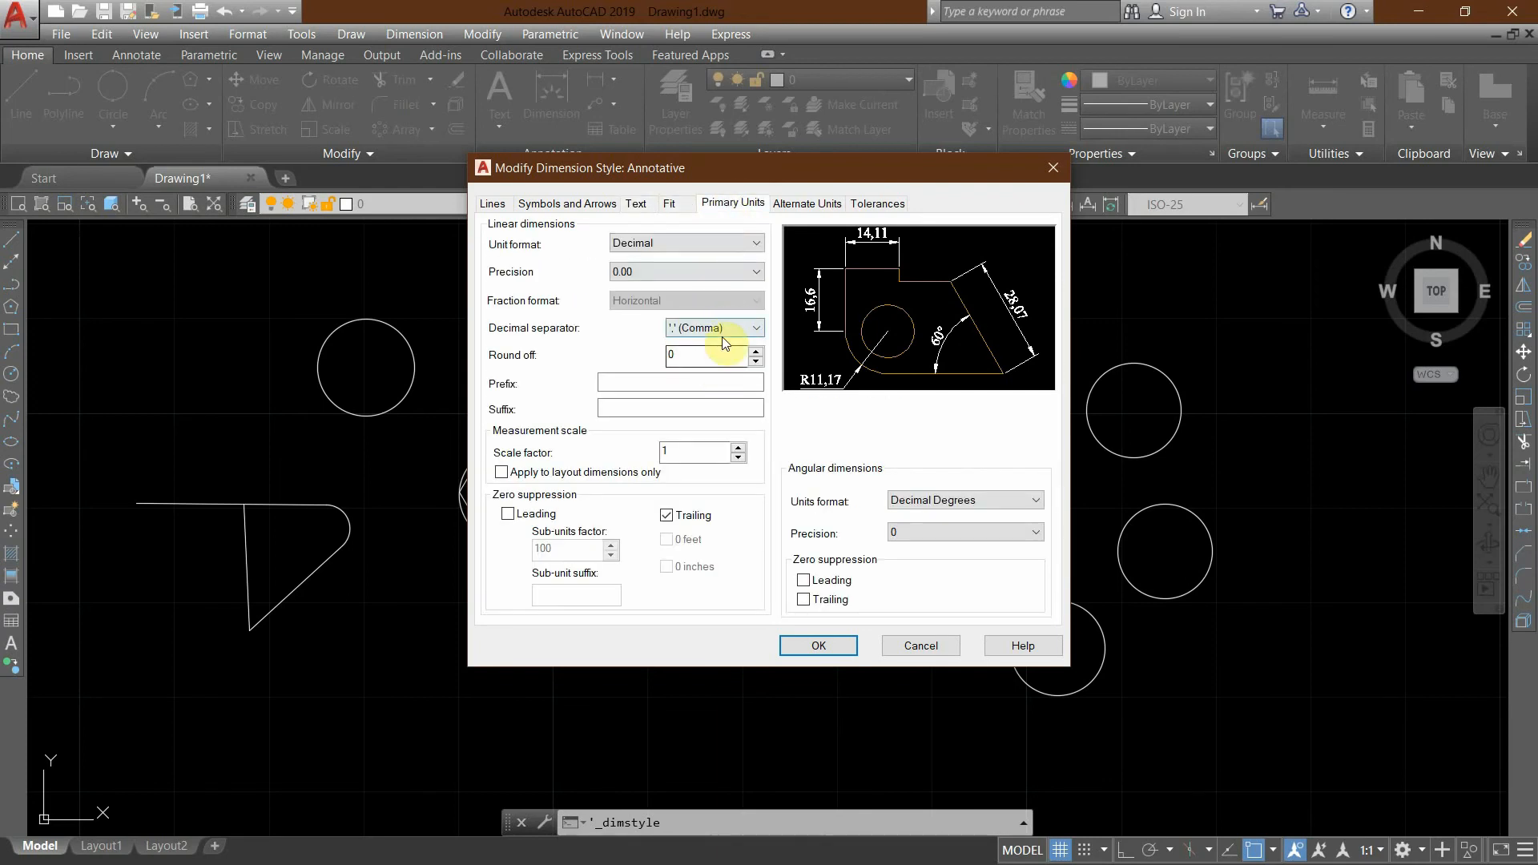
{"action": "left_click", "coordinate": [659, 406]}
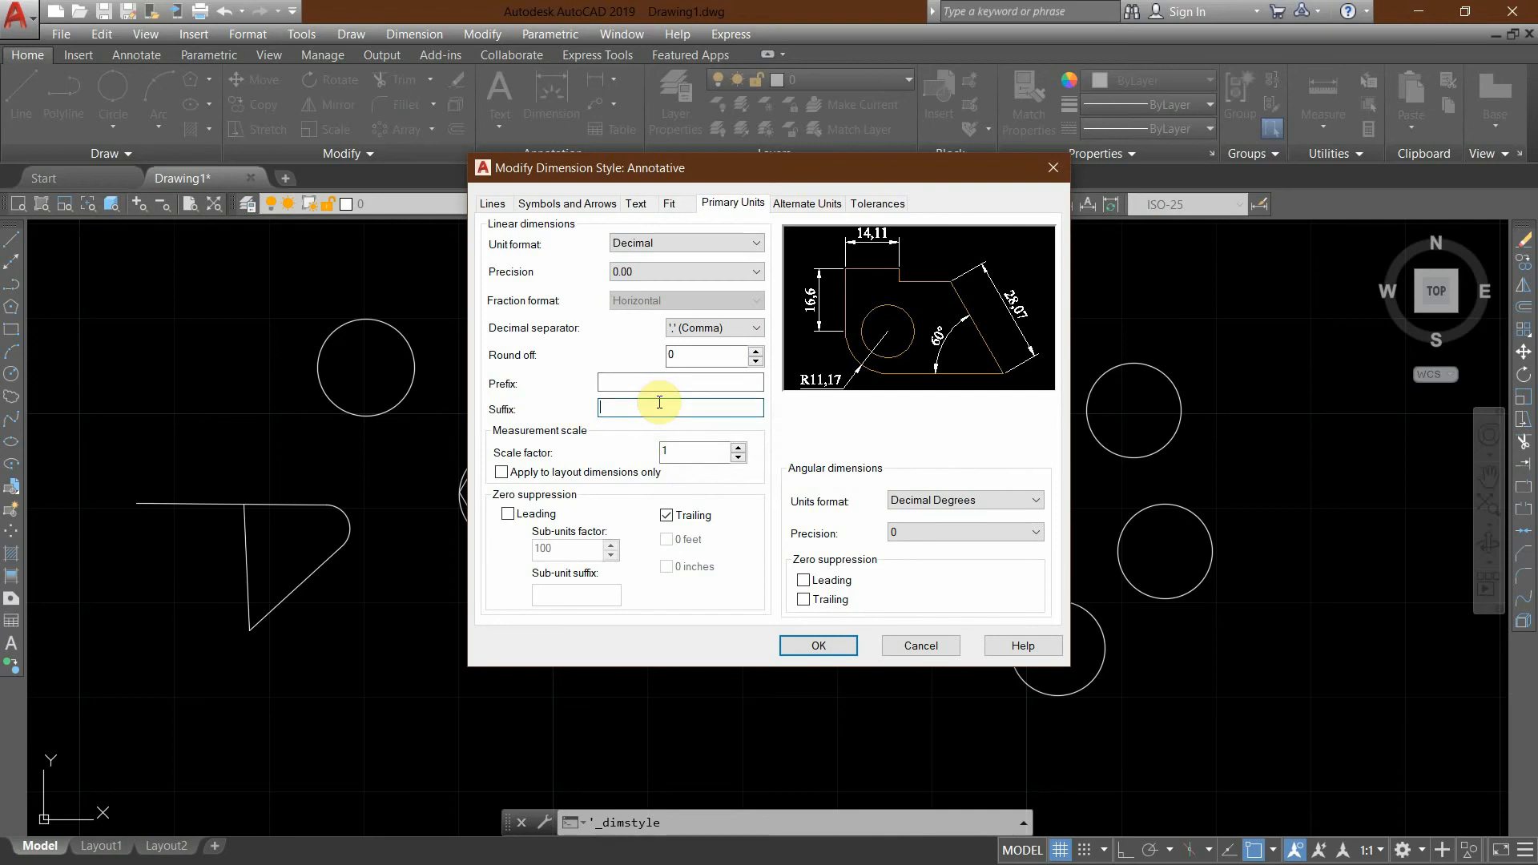
{"action": "type", "text": "mm"}
{"action": "left_click", "coordinate": [685, 385]}
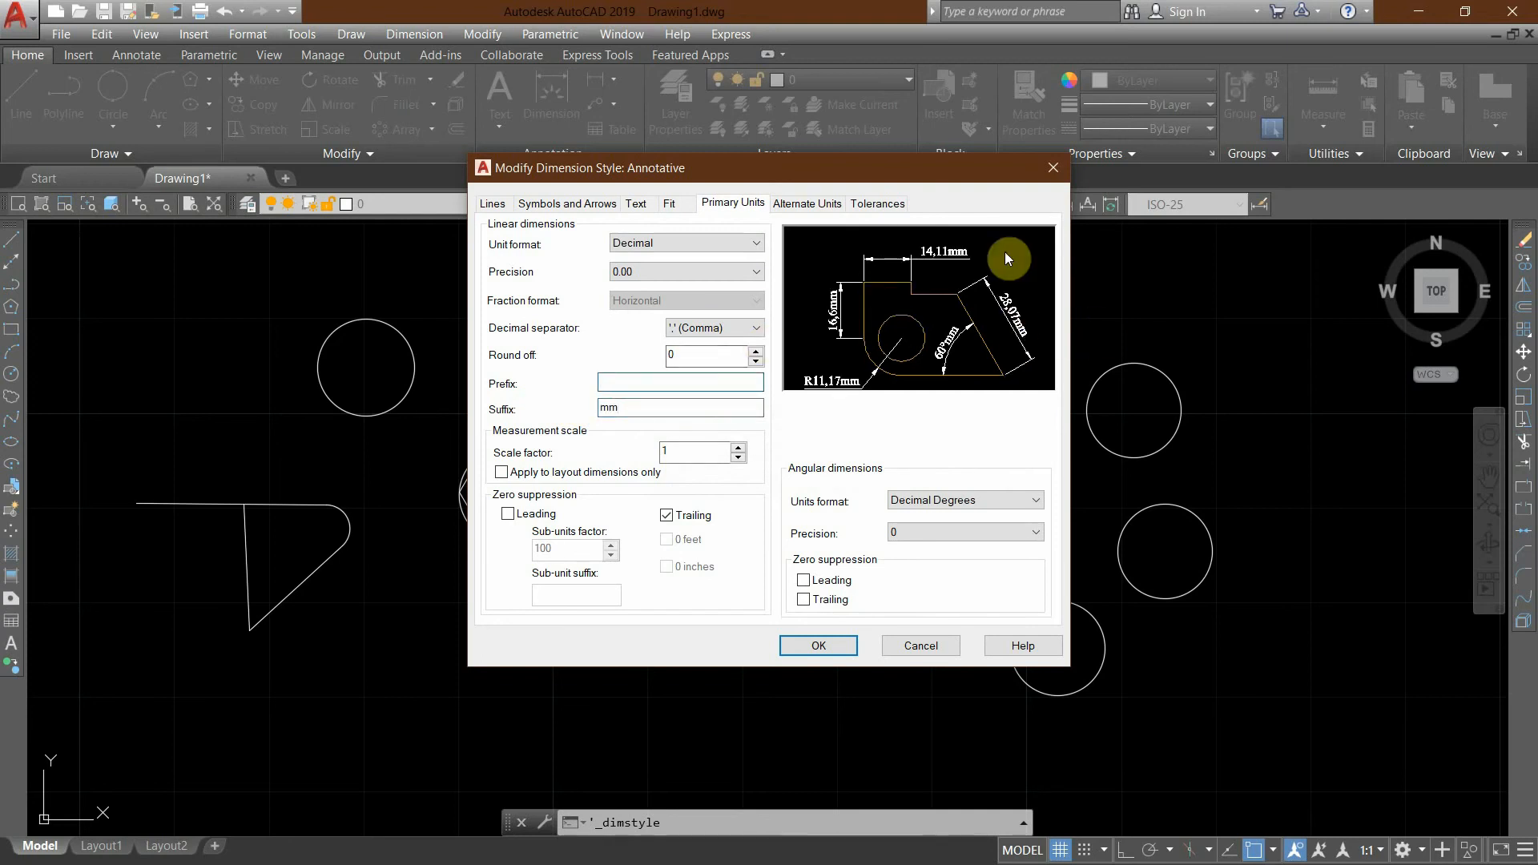
Review the decimal separator, alternate units and tolerance settings, save the Annotative style changes and close the Dimension Style Manager.
{"action": "left_click", "coordinate": [645, 269]}
{"action": "left_click", "coordinate": [572, 355]}
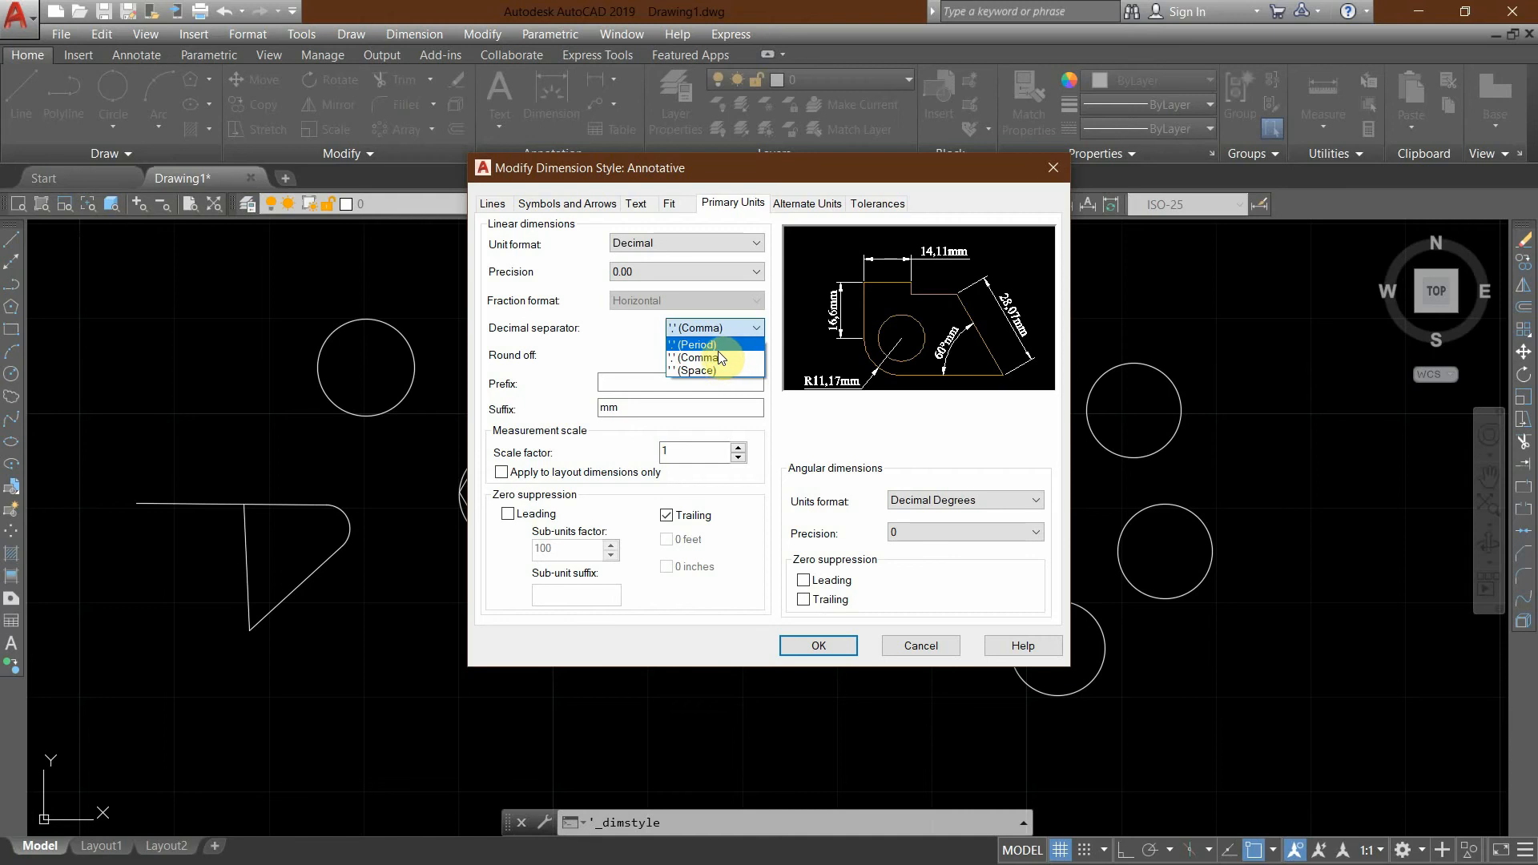
{"action": "left_click", "coordinate": [645, 346]}
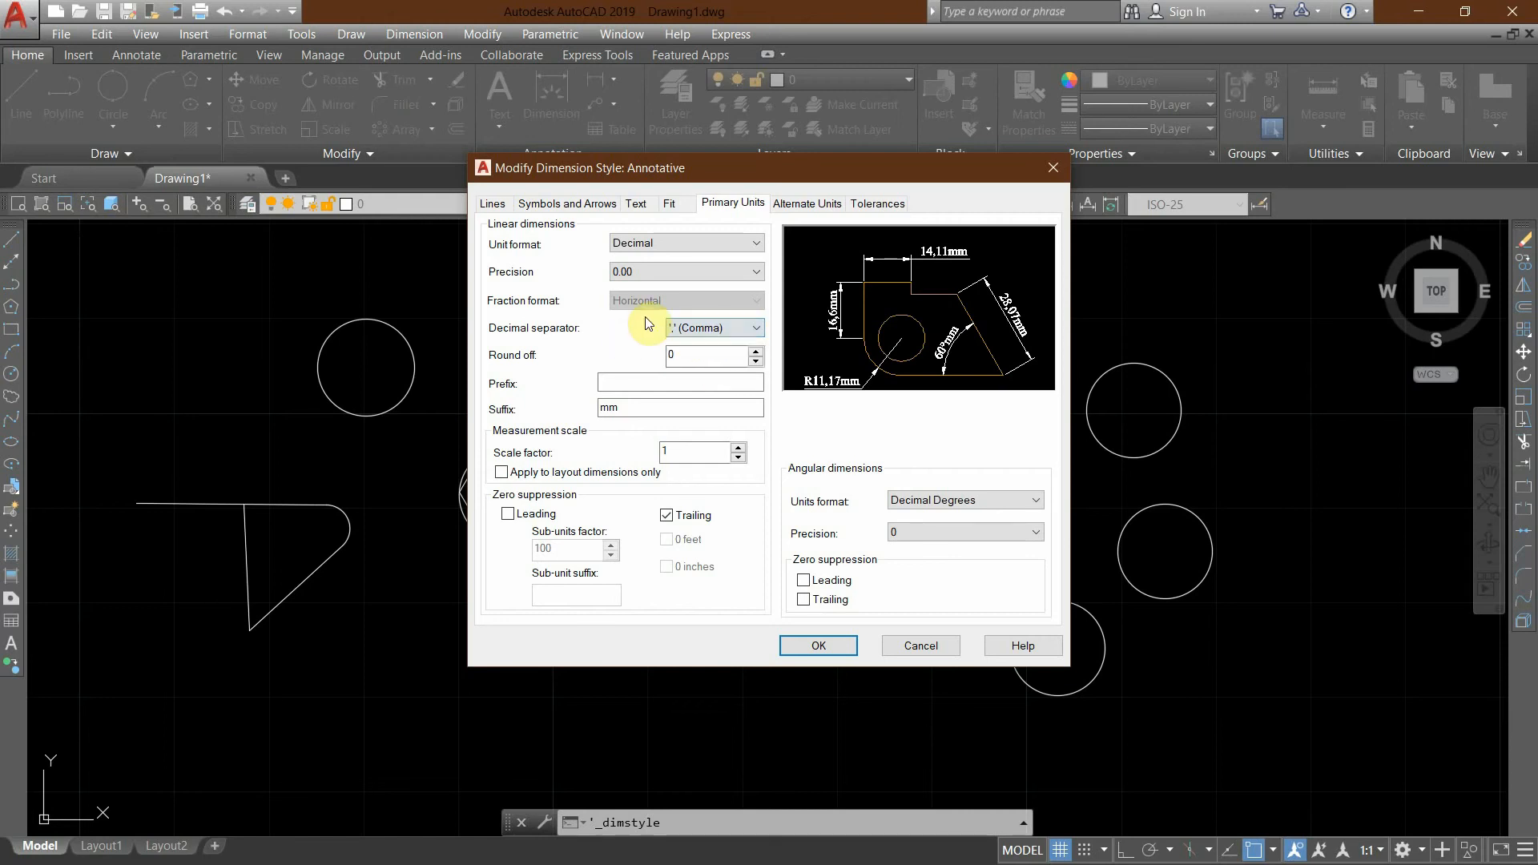
{"action": "left_click", "coordinate": [803, 204]}
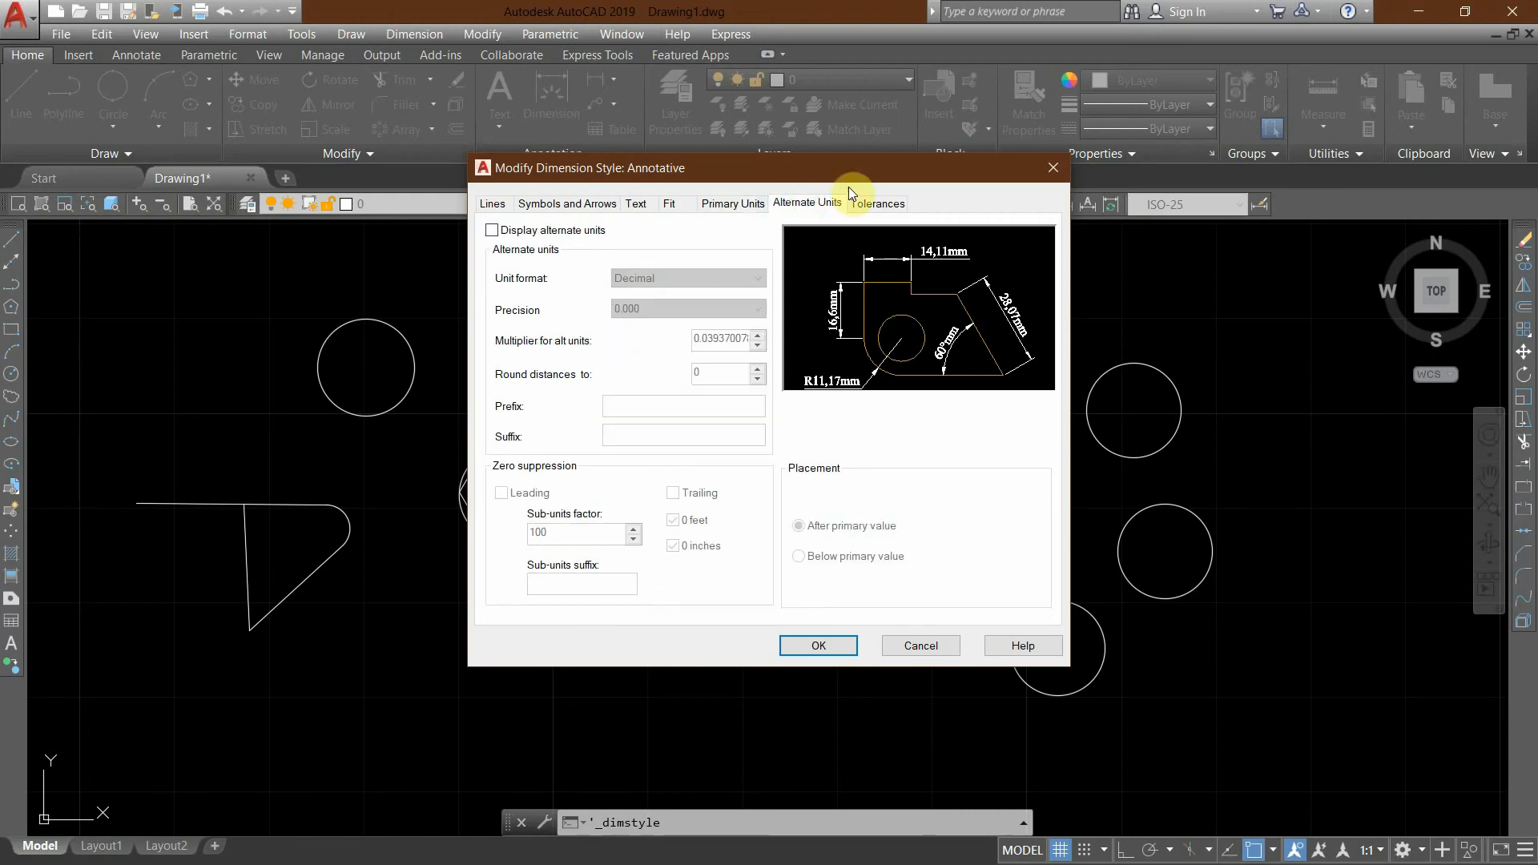
{"action": "left_click", "coordinate": [865, 200]}
{"action": "left_click", "coordinate": [854, 641]}
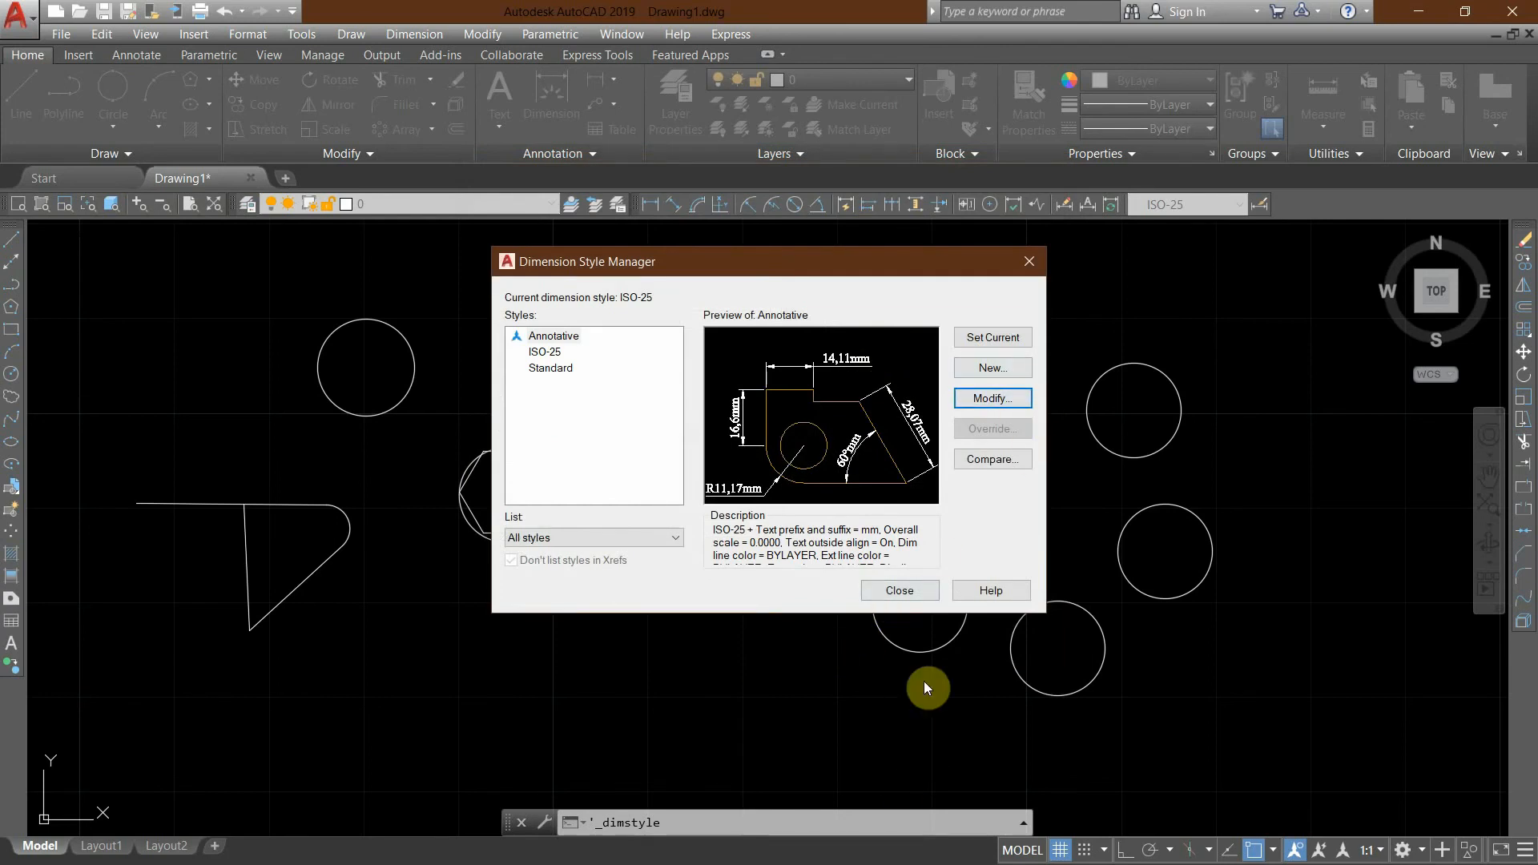
{"action": "left_click", "coordinate": [907, 594]}
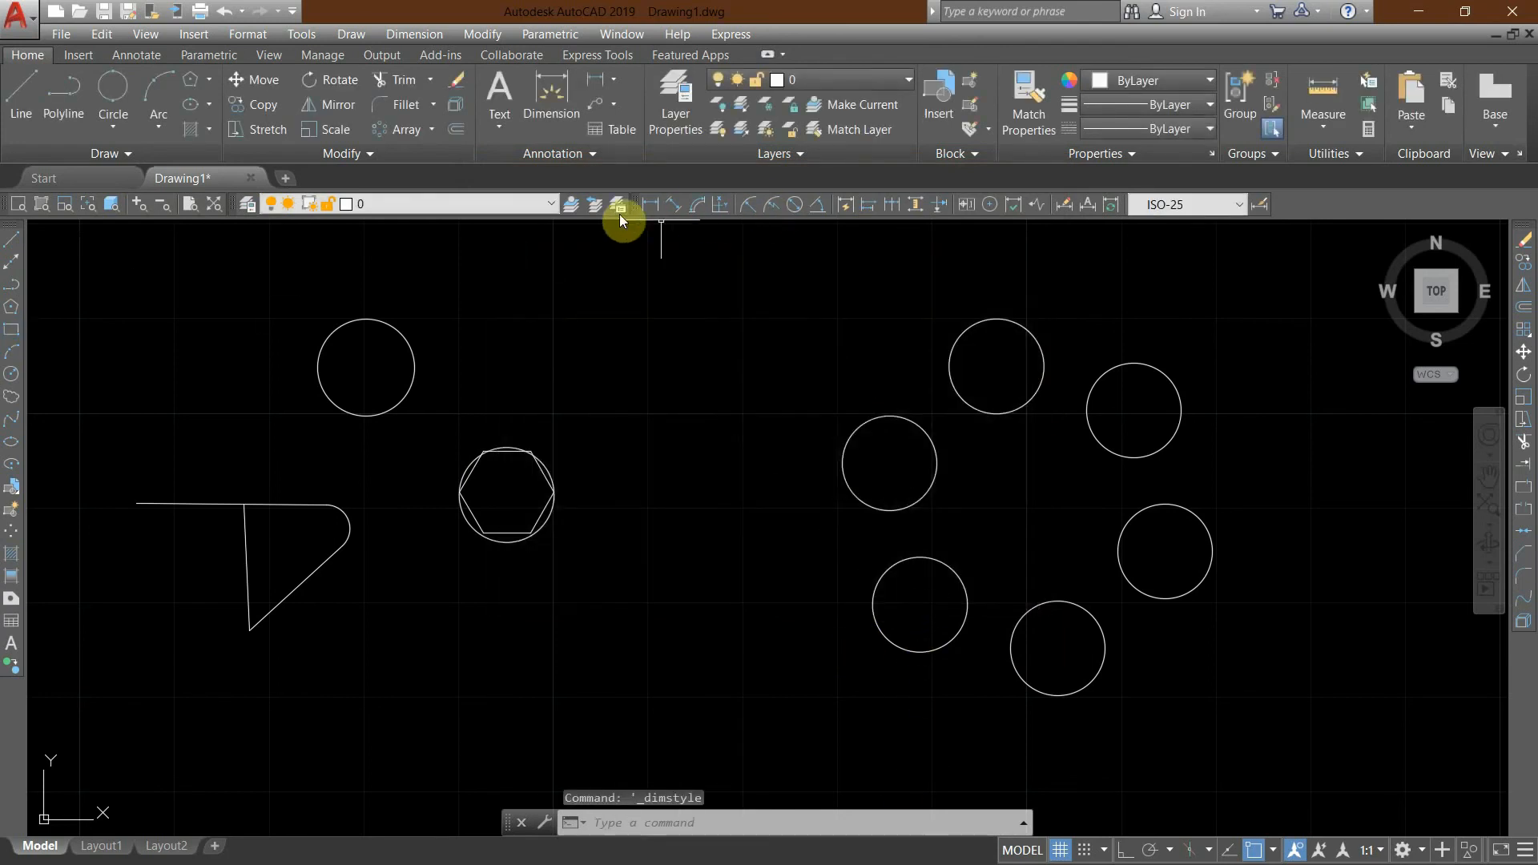
Add a vertical linear dimension across the leftmost circle of the polar array, from its top to its bottom quadrant, placed left of it.
{"action": "left_click", "coordinate": [649, 204]}
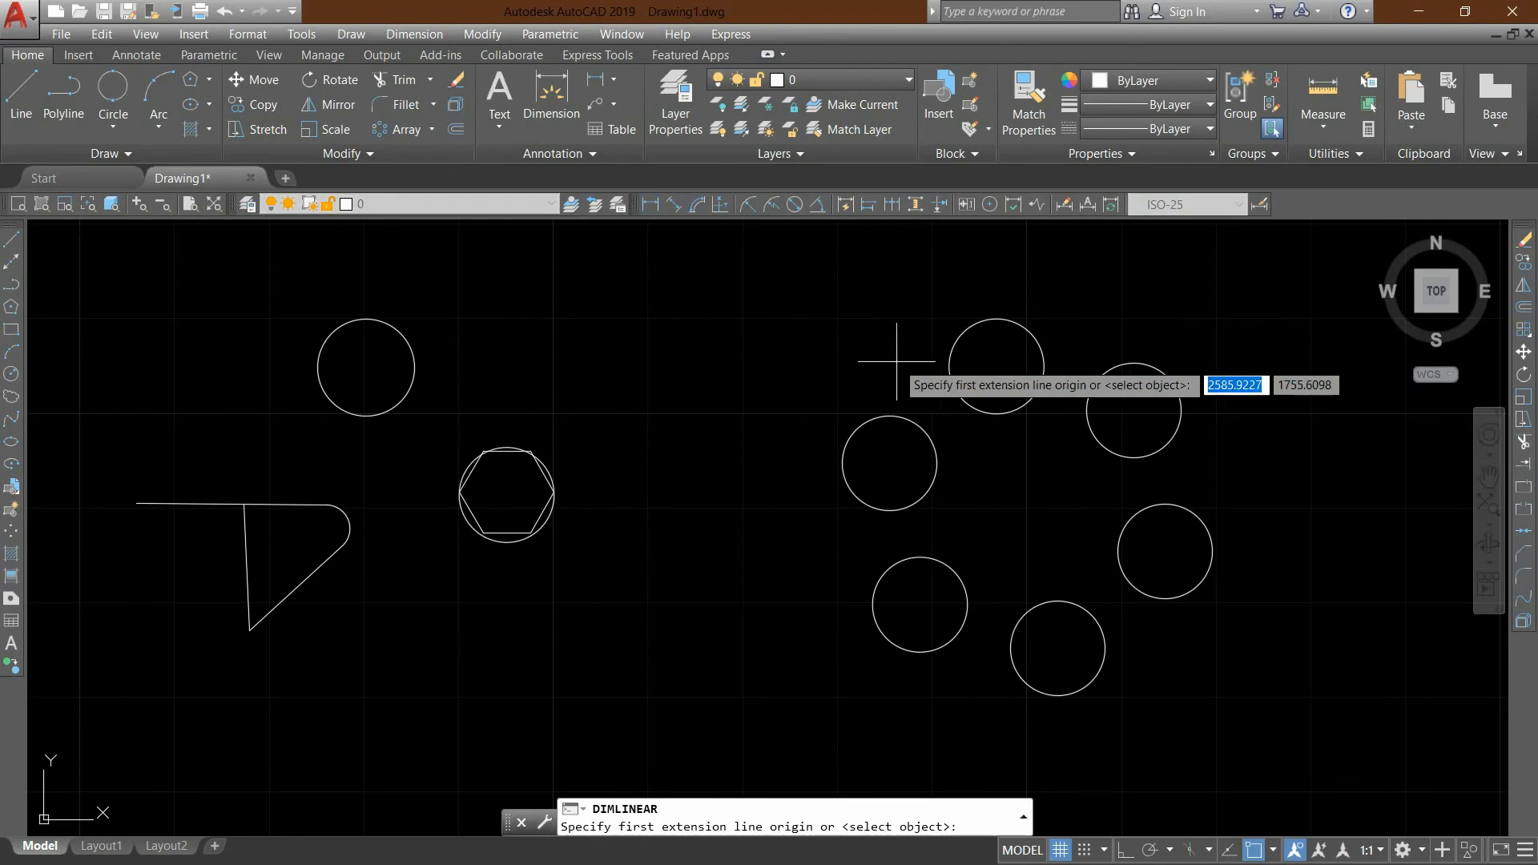
{"action": "left_click", "coordinate": [889, 416]}
{"action": "left_click", "coordinate": [889, 509]}
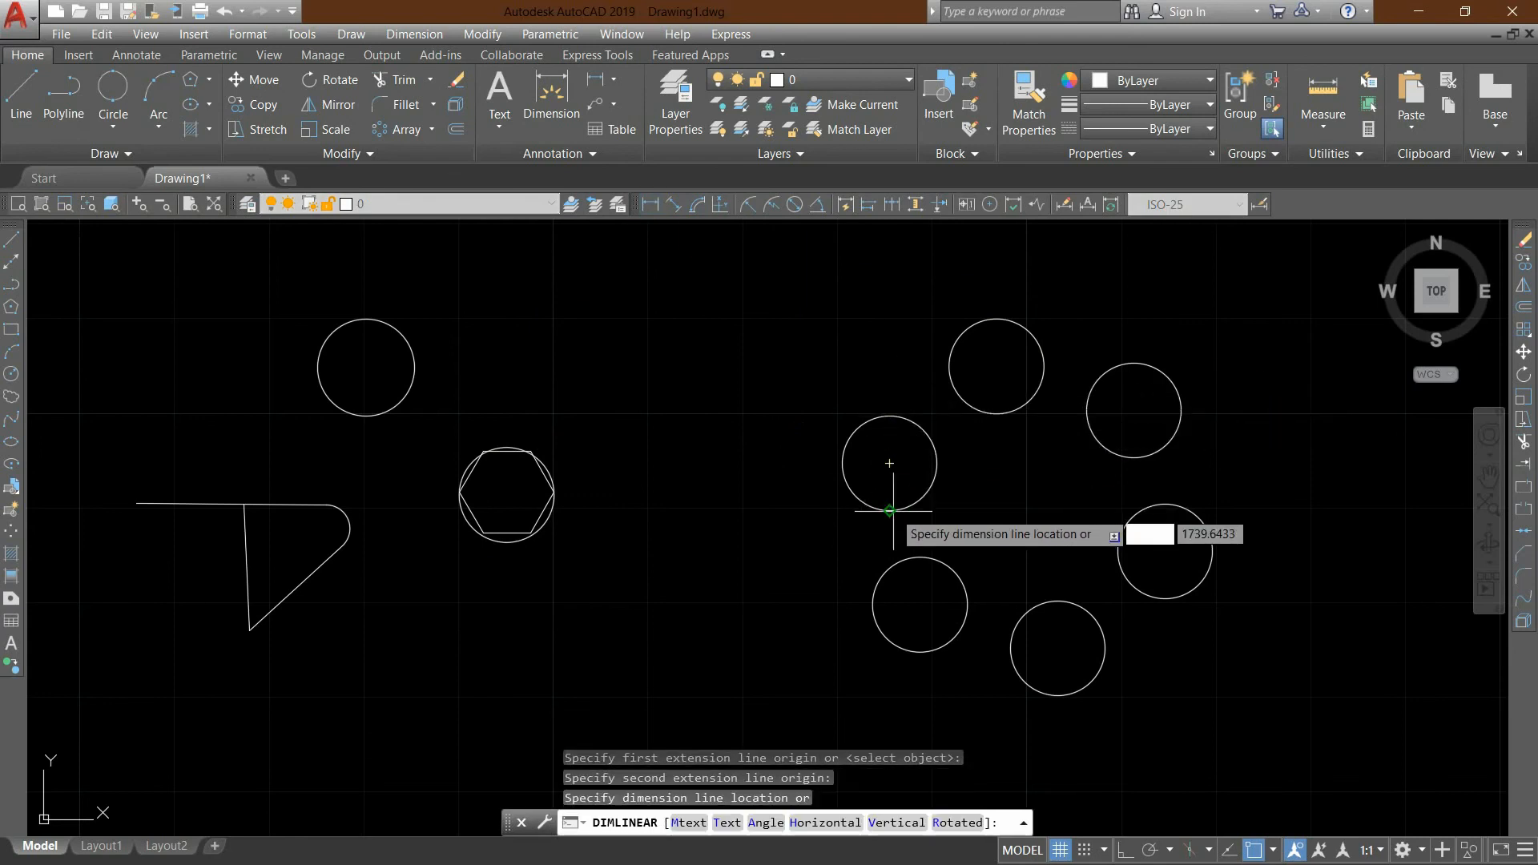
{"action": "left_click", "coordinate": [765, 463]}
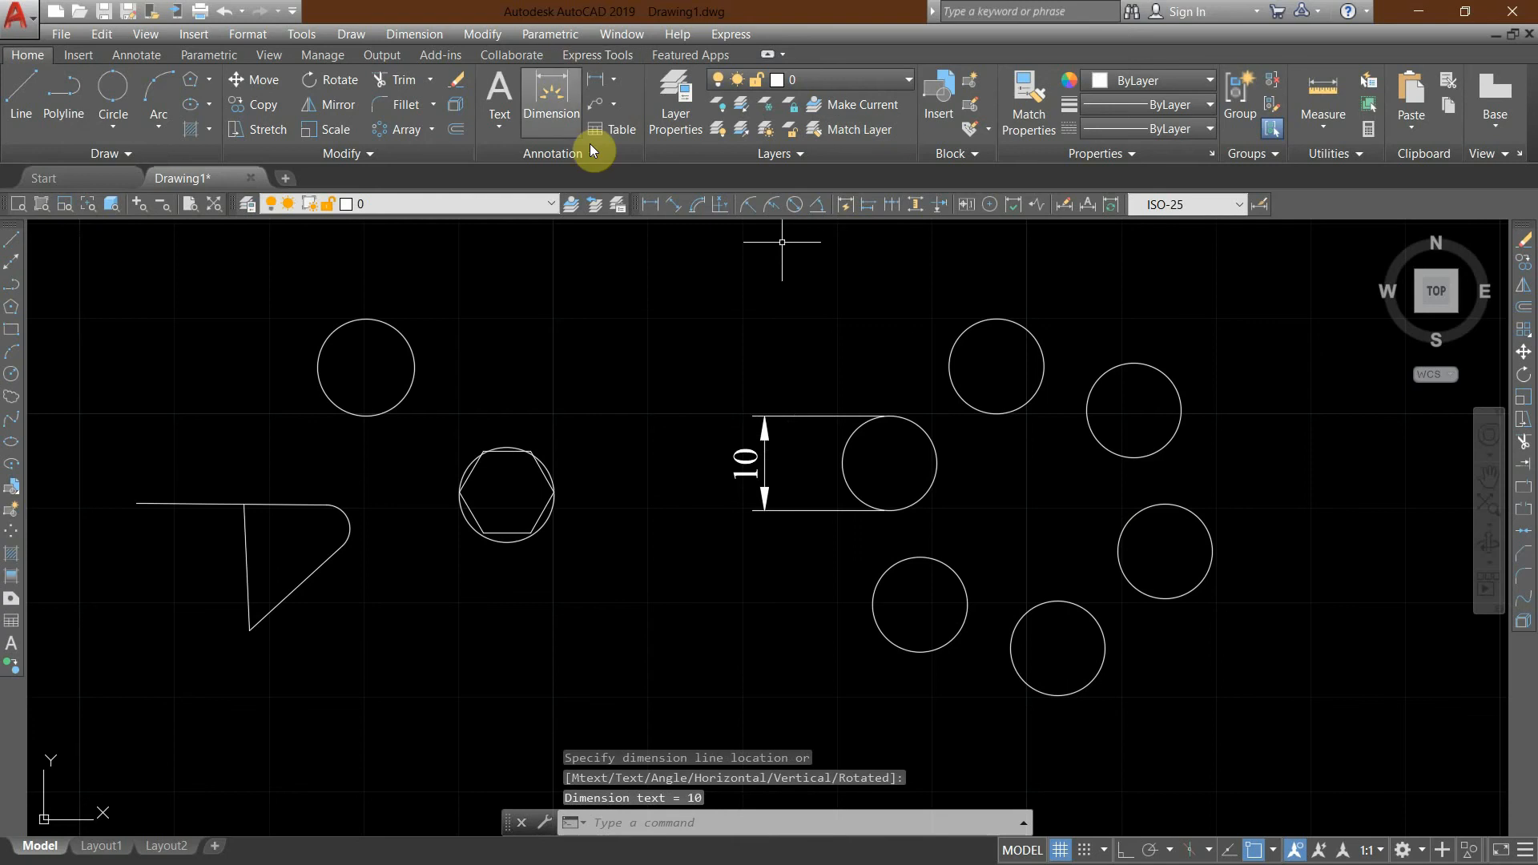
Add an aligned dimension from the top to the bottom quadrant of the array's uppermost circle, placed to its left.
{"action": "left_click", "coordinate": [552, 108]}
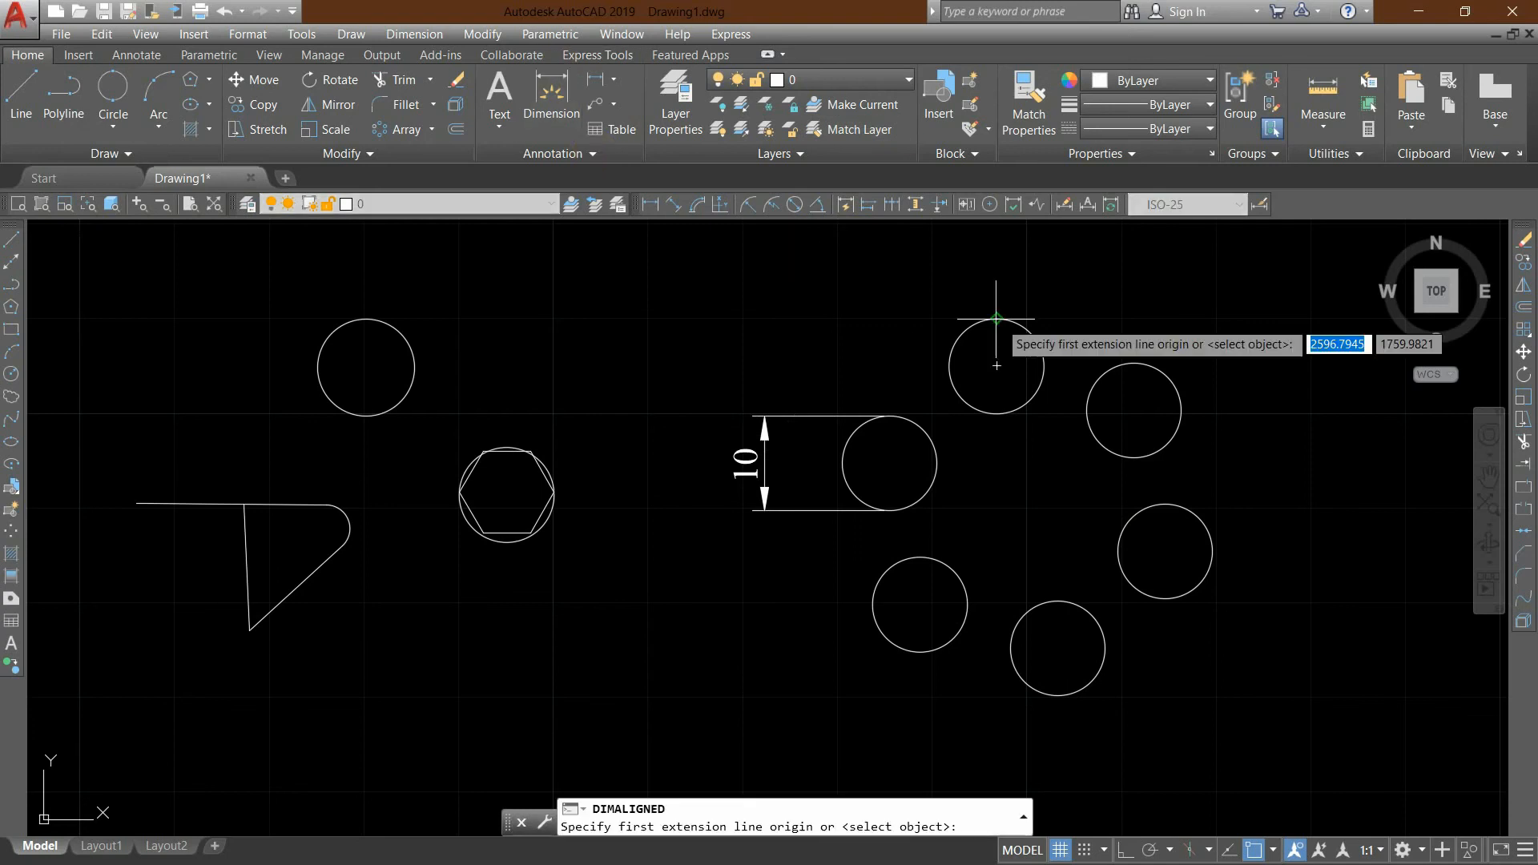
{"action": "left_click", "coordinate": [995, 320]}
{"action": "left_click", "coordinate": [996, 413]}
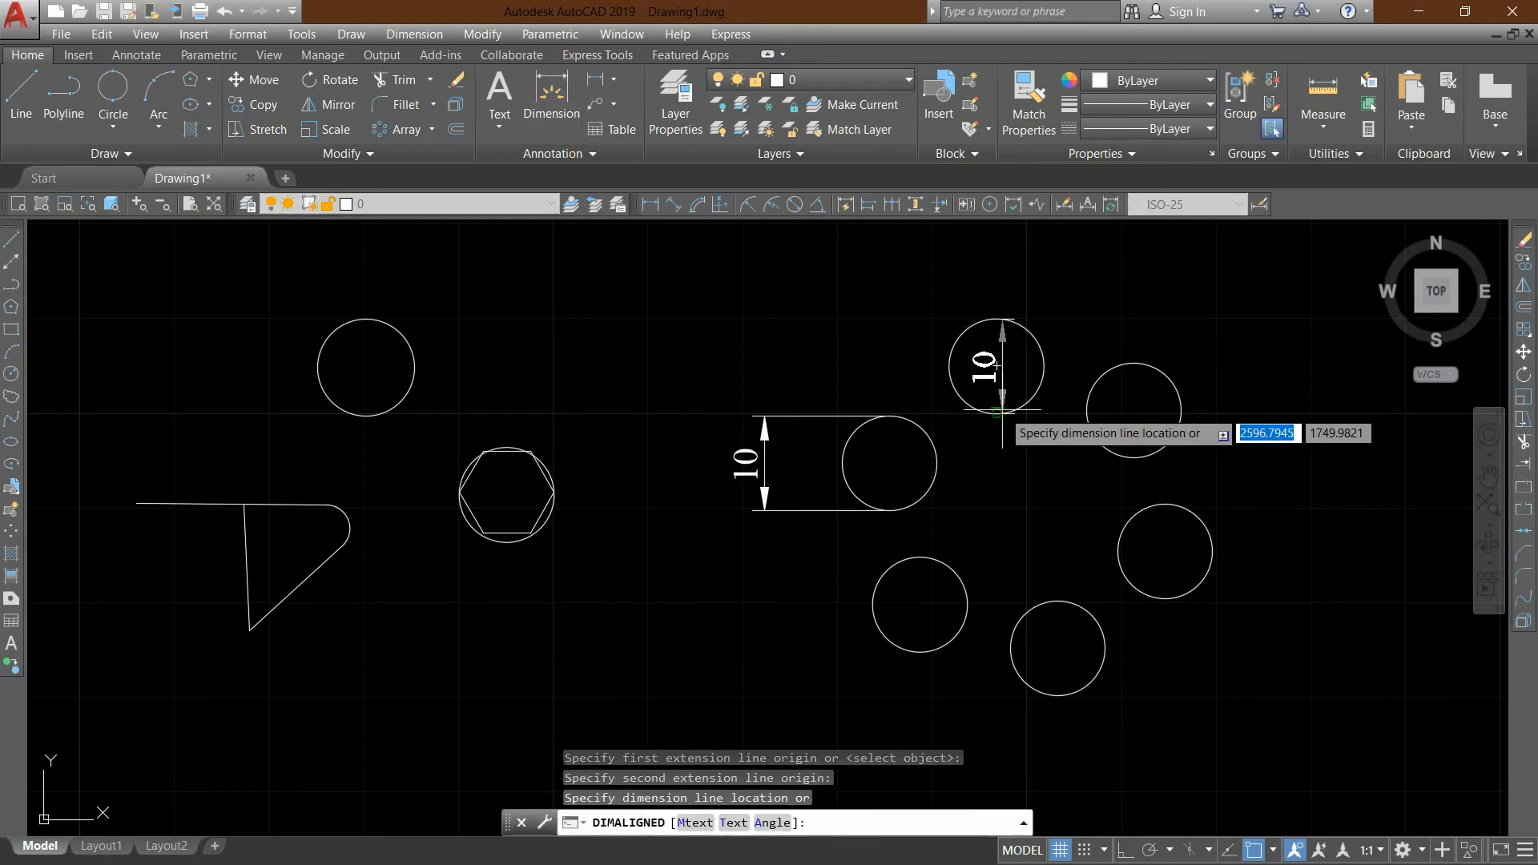
{"action": "left_click", "coordinate": [865, 367]}
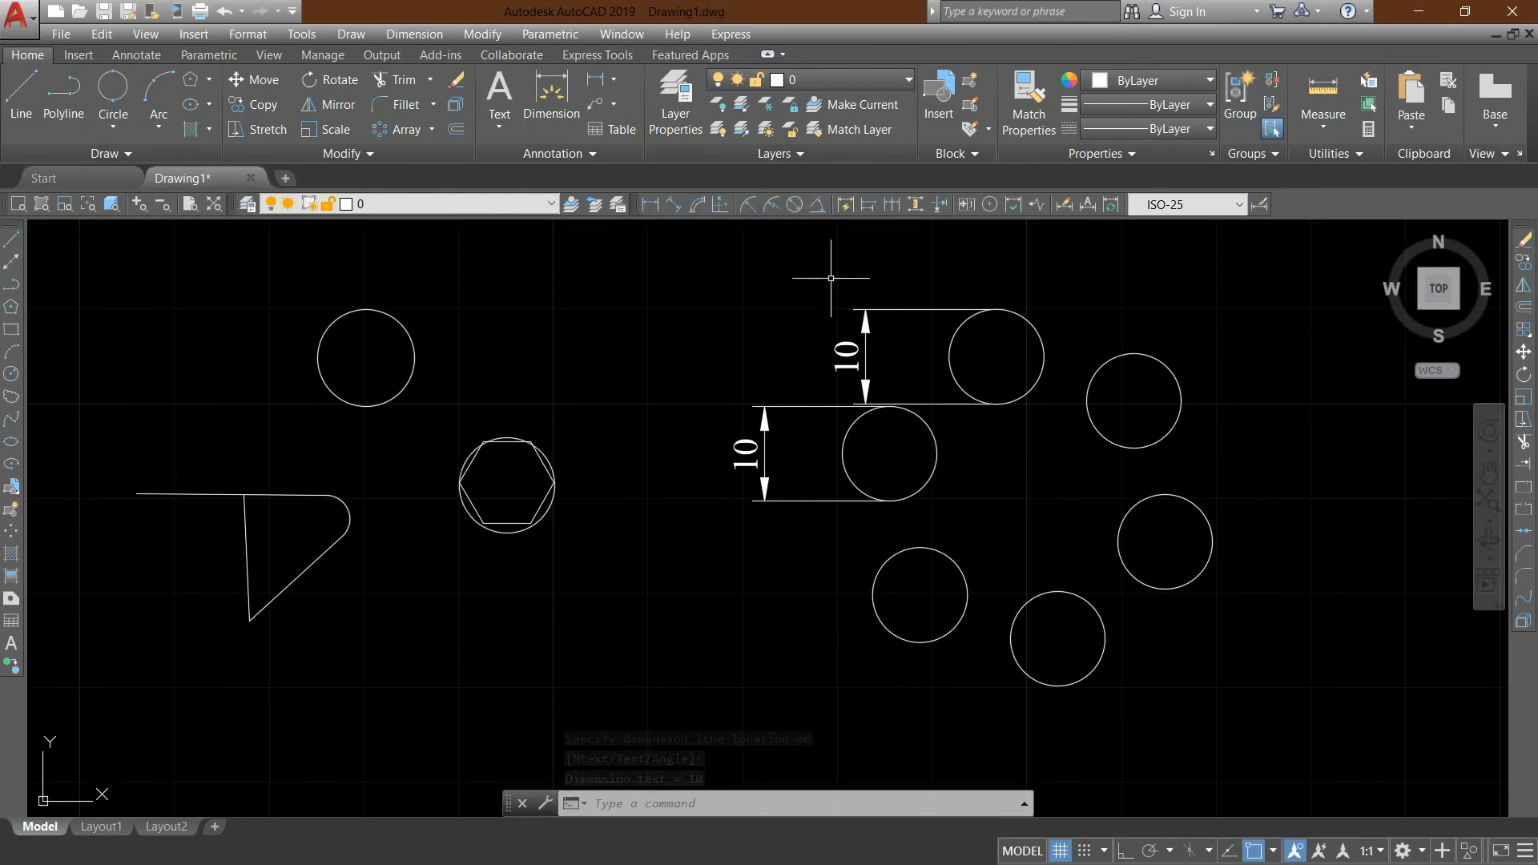
Try to add an arc length dimension to the uppermost and lower-left circles of the polar array.
{"action": "left_click", "coordinate": [687, 202]}
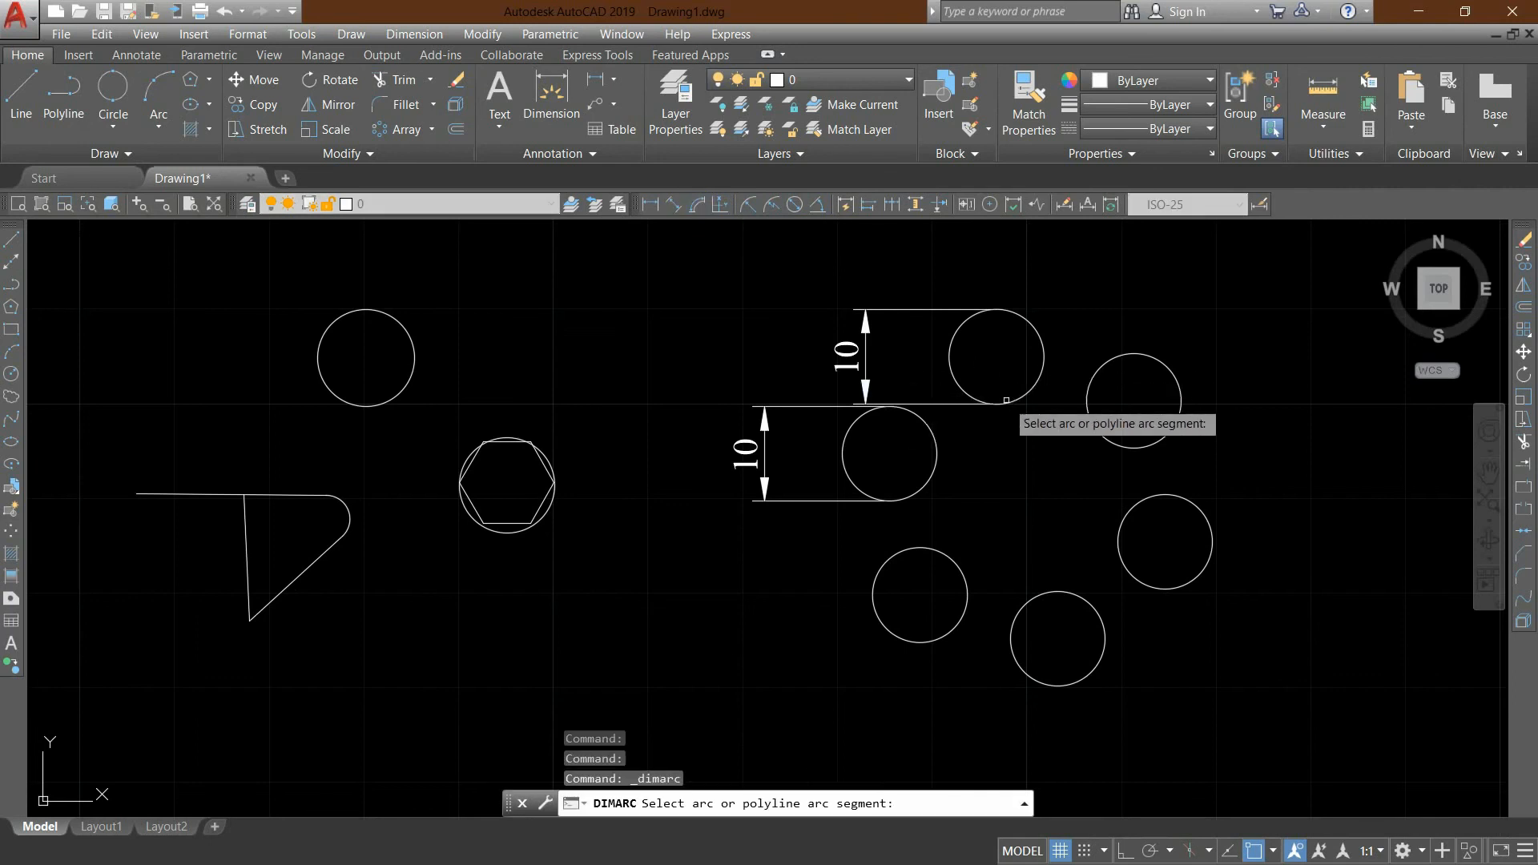
{"action": "left_click", "coordinate": [1006, 401]}
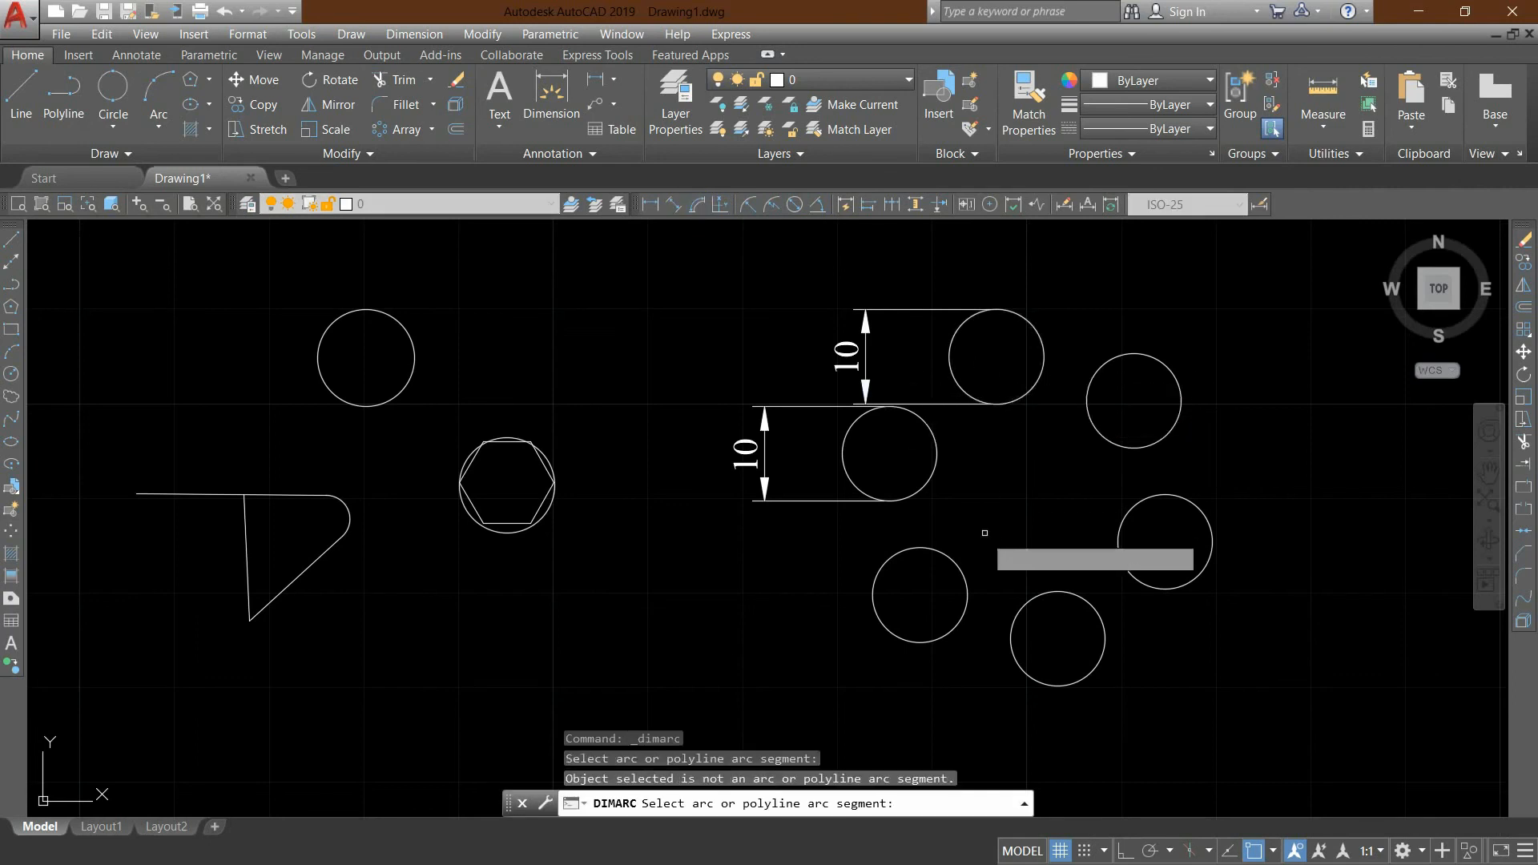
{"action": "left_click", "coordinate": [957, 567]}
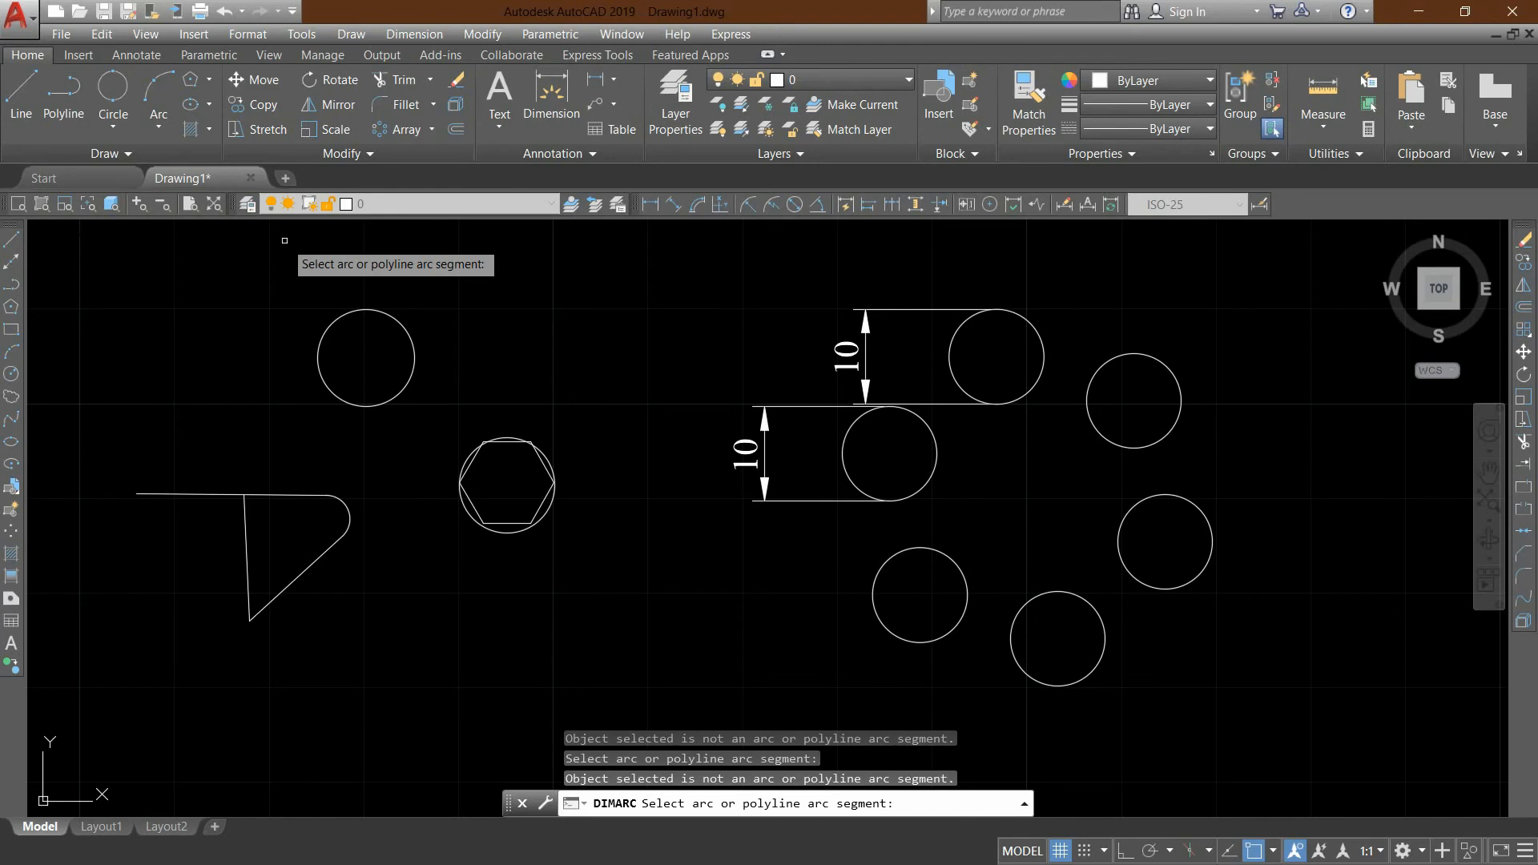
Add an angular dimension between the slanted line and the near-vertical line of the filleted triangle, placing the dimension arc above the shape.
{"action": "left_click", "coordinate": [818, 204]}
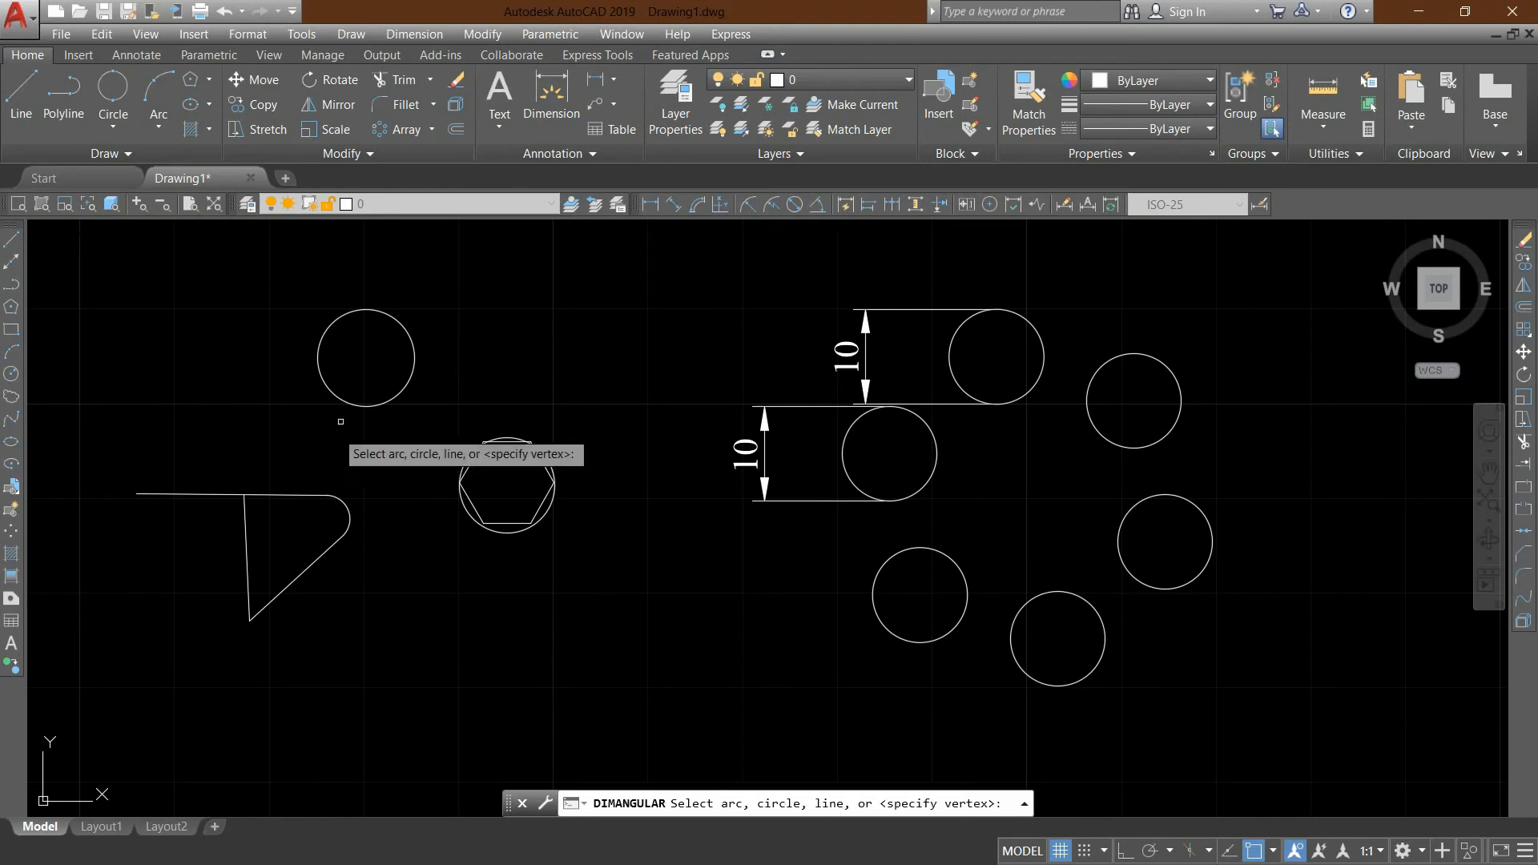
{"action": "left_click", "coordinate": [283, 595]}
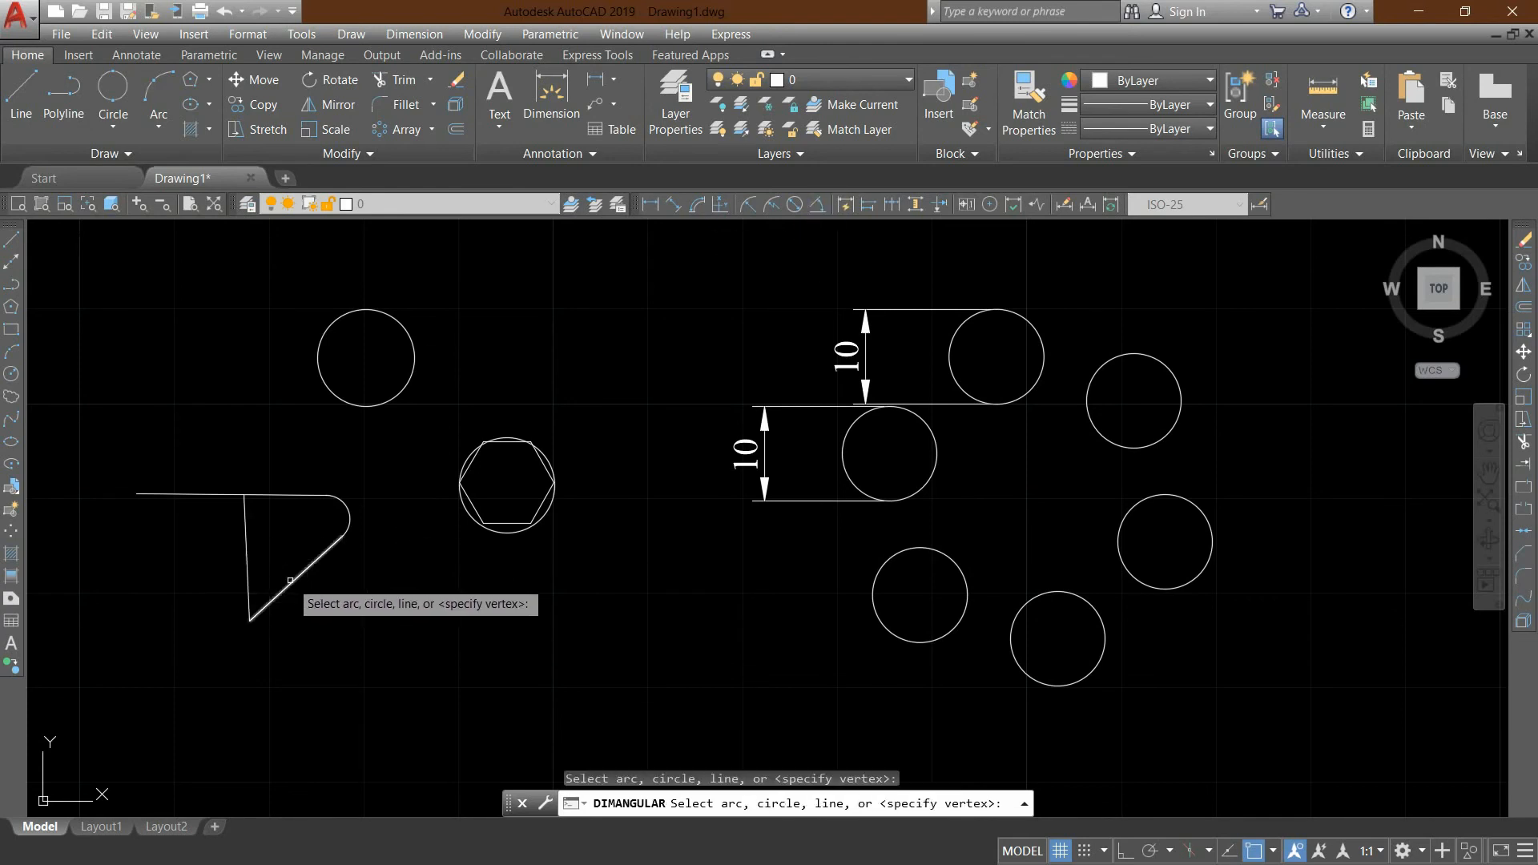
{"action": "left_click", "coordinate": [290, 579]}
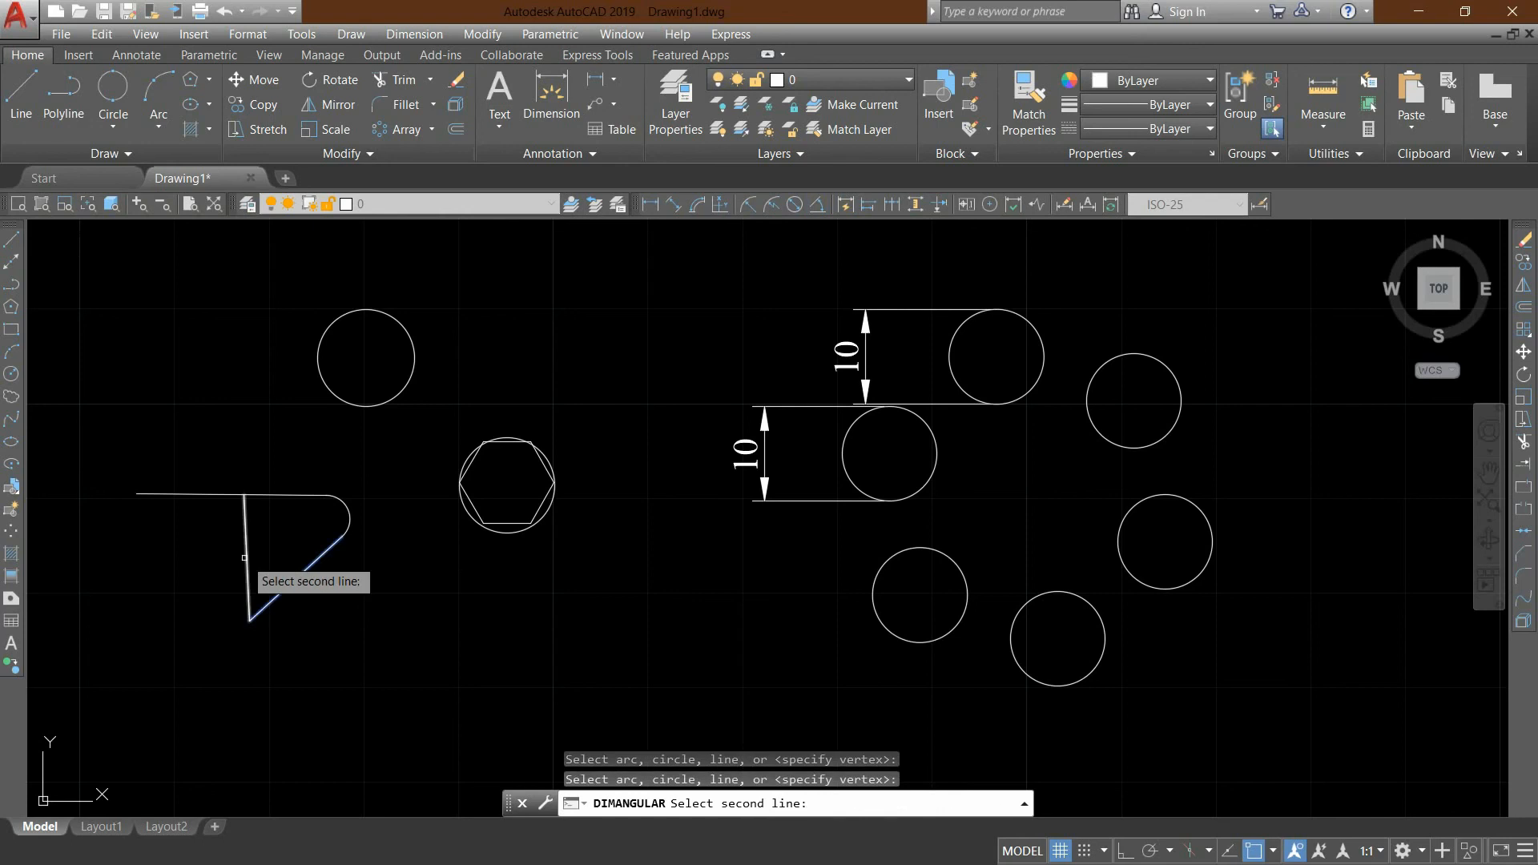
{"action": "left_click", "coordinate": [245, 557]}
{"action": "left_click", "coordinate": [339, 433]}
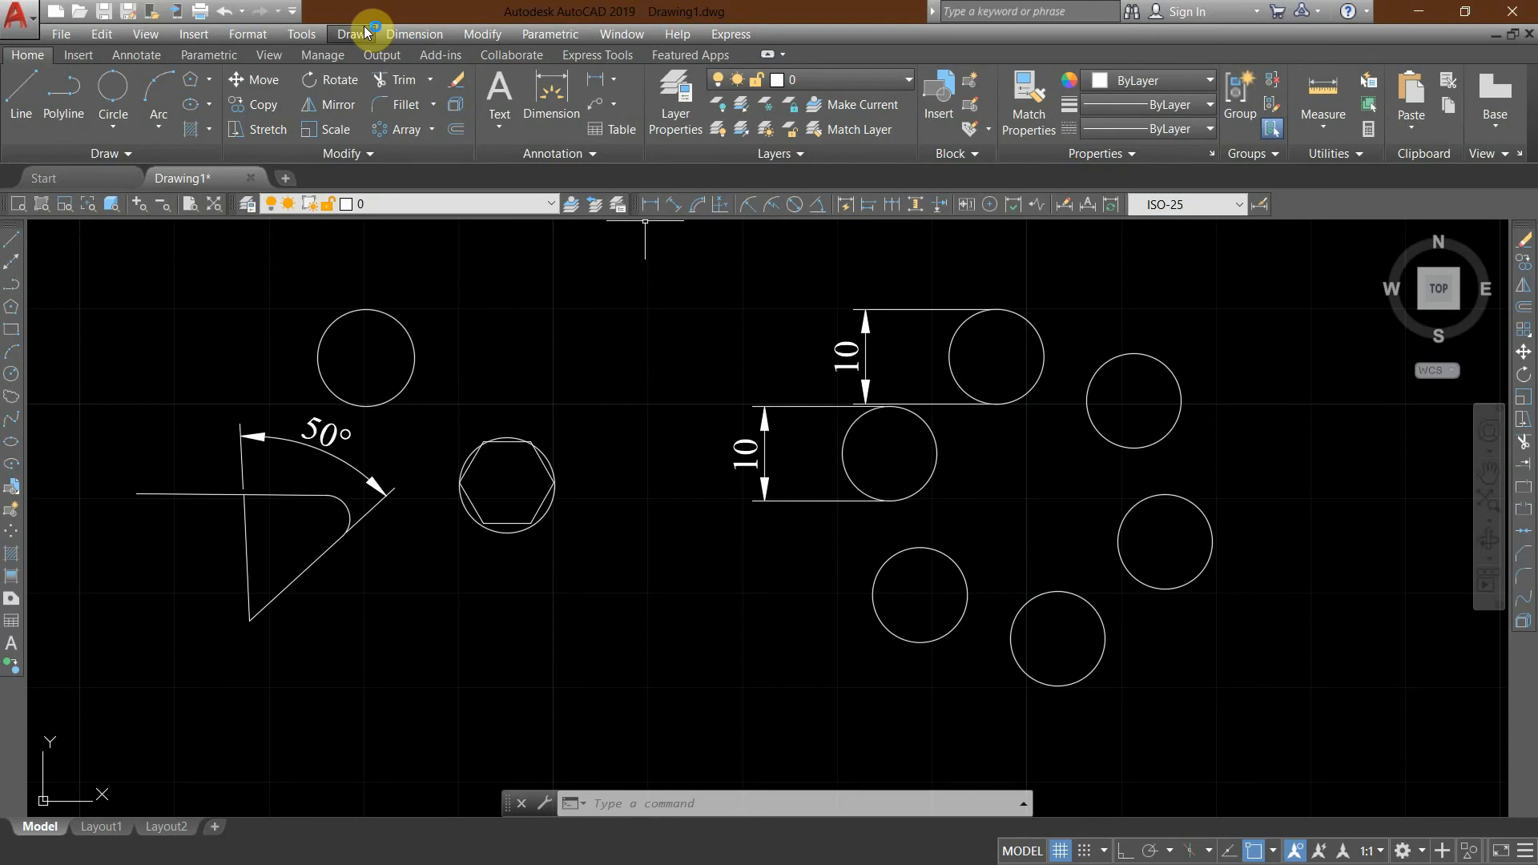
Open the Layer Properties Manager and create a new layer named constuction.
{"action": "left_click", "coordinate": [266, 36]}
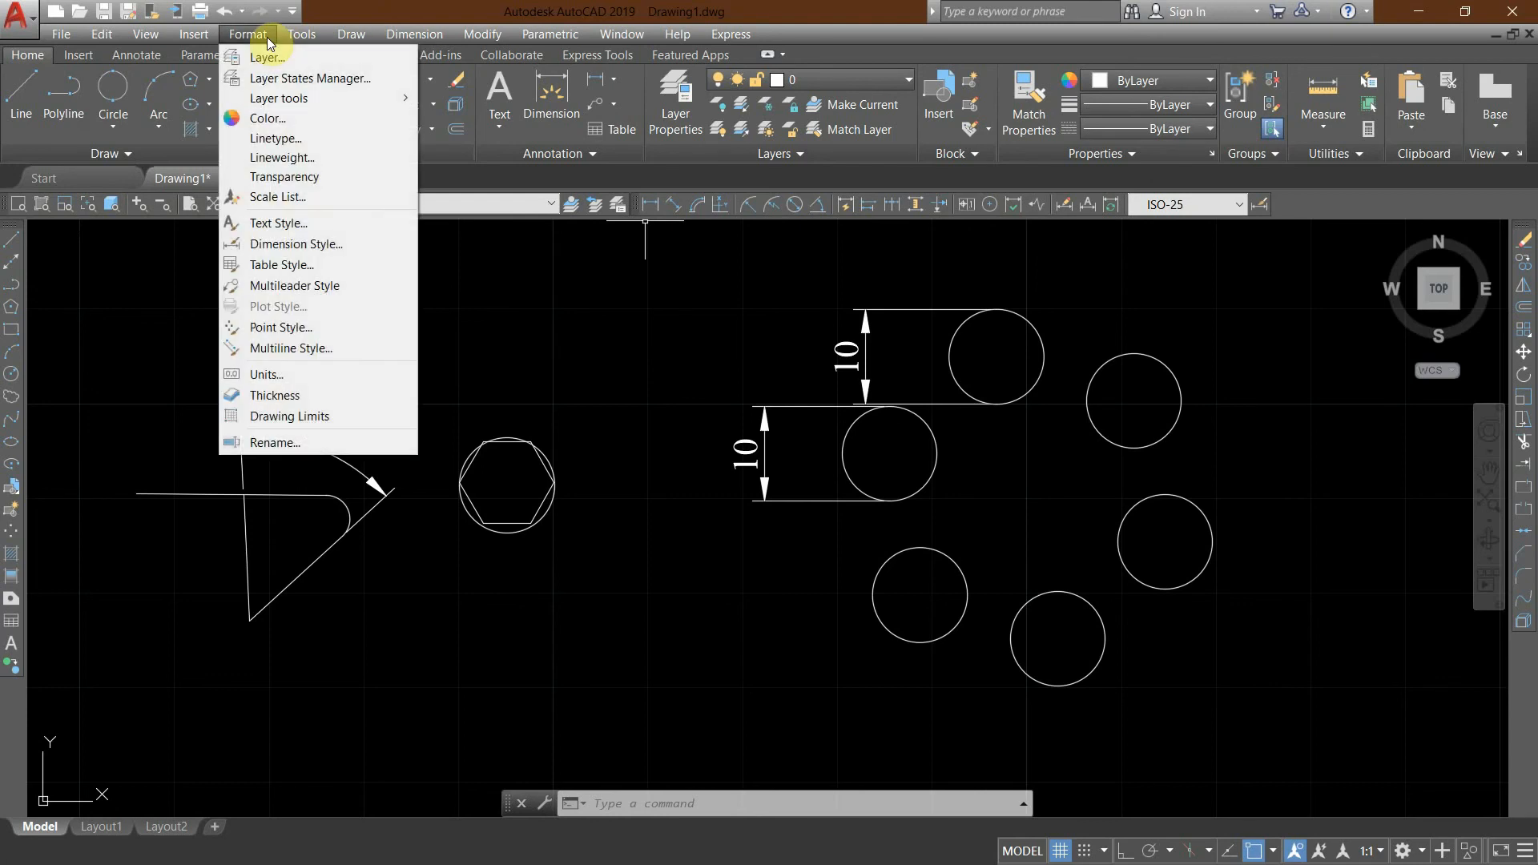
{"action": "left_click", "coordinate": [277, 61]}
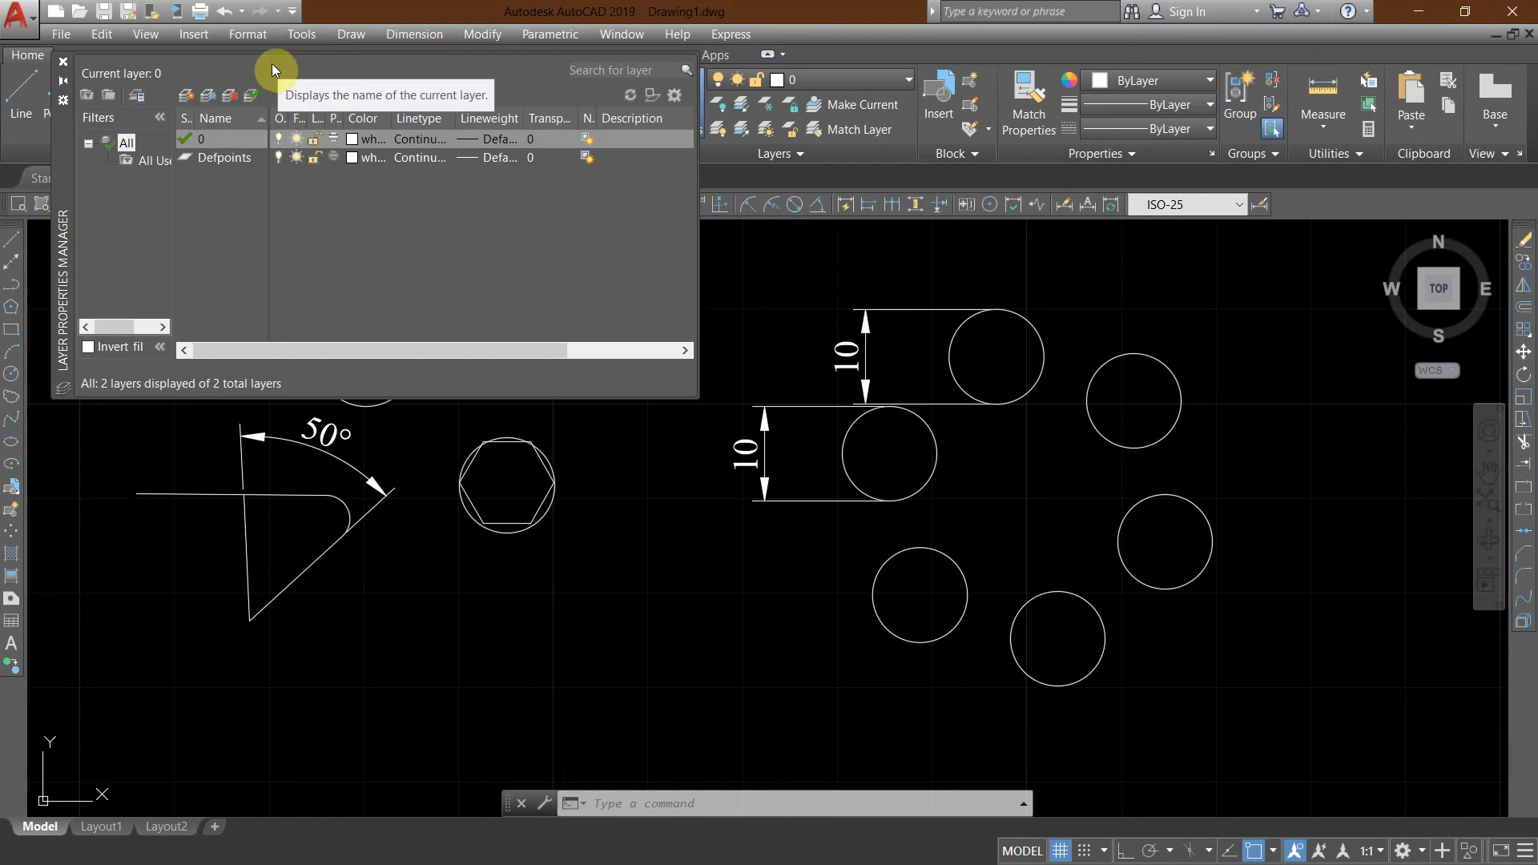
{"action": "left_click", "coordinate": [185, 98]}
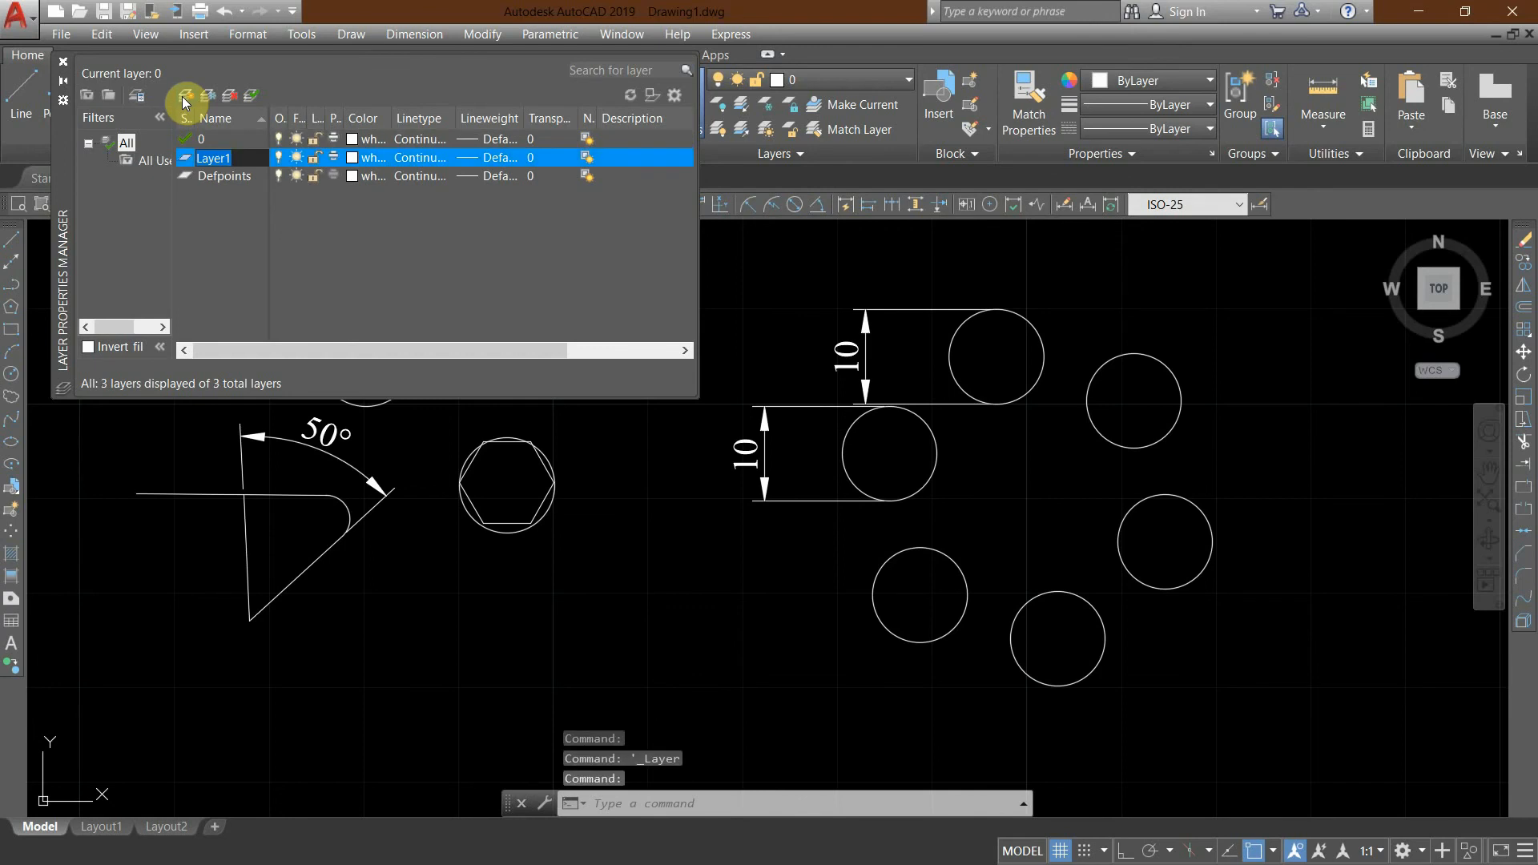
{"action": "type", "text": "con"}
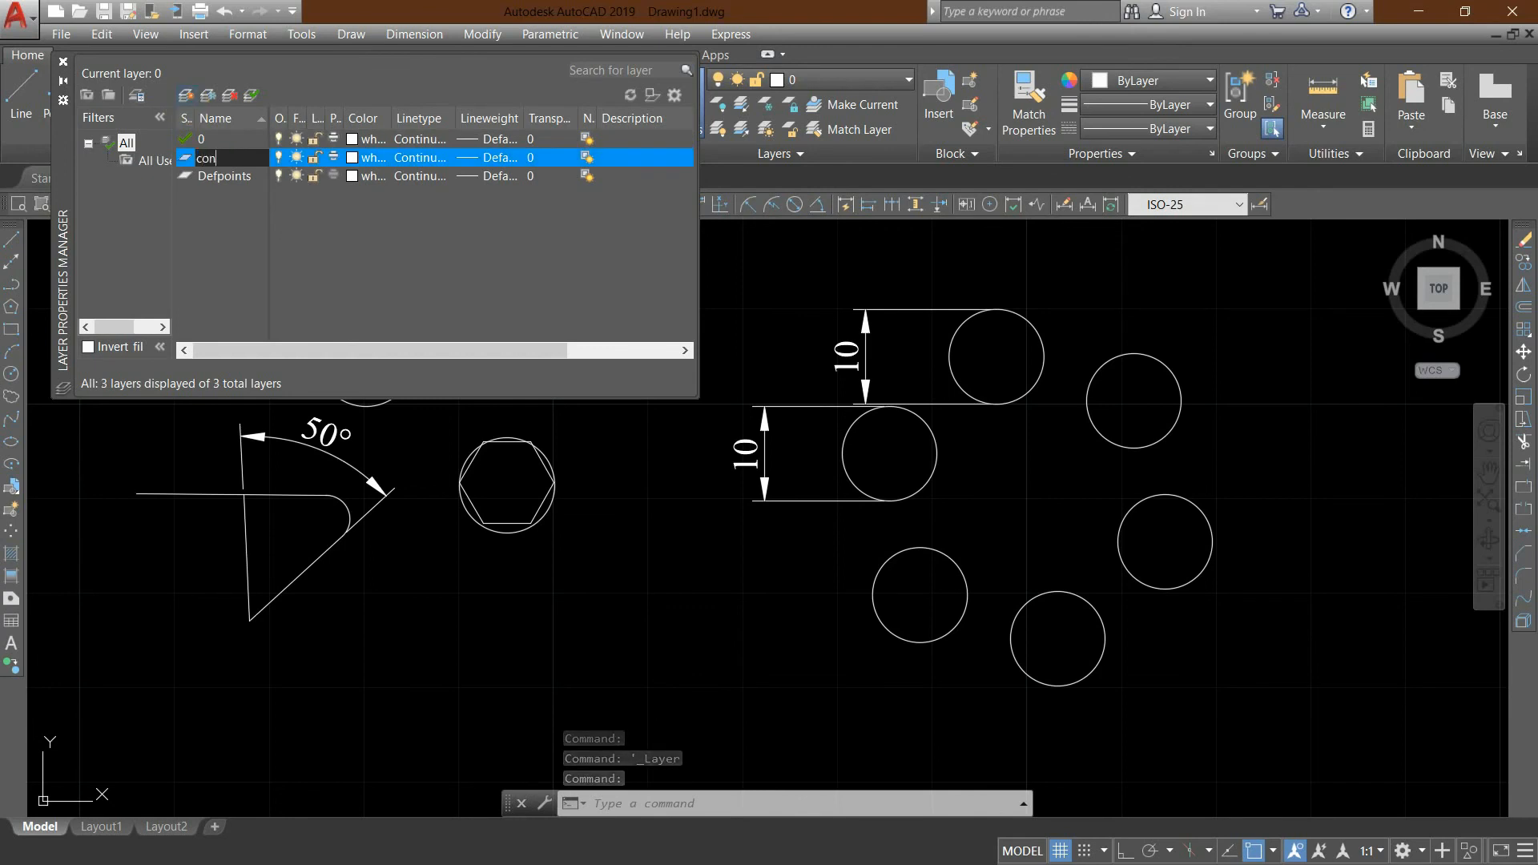
{"action": "type", "text": "stuctio"}
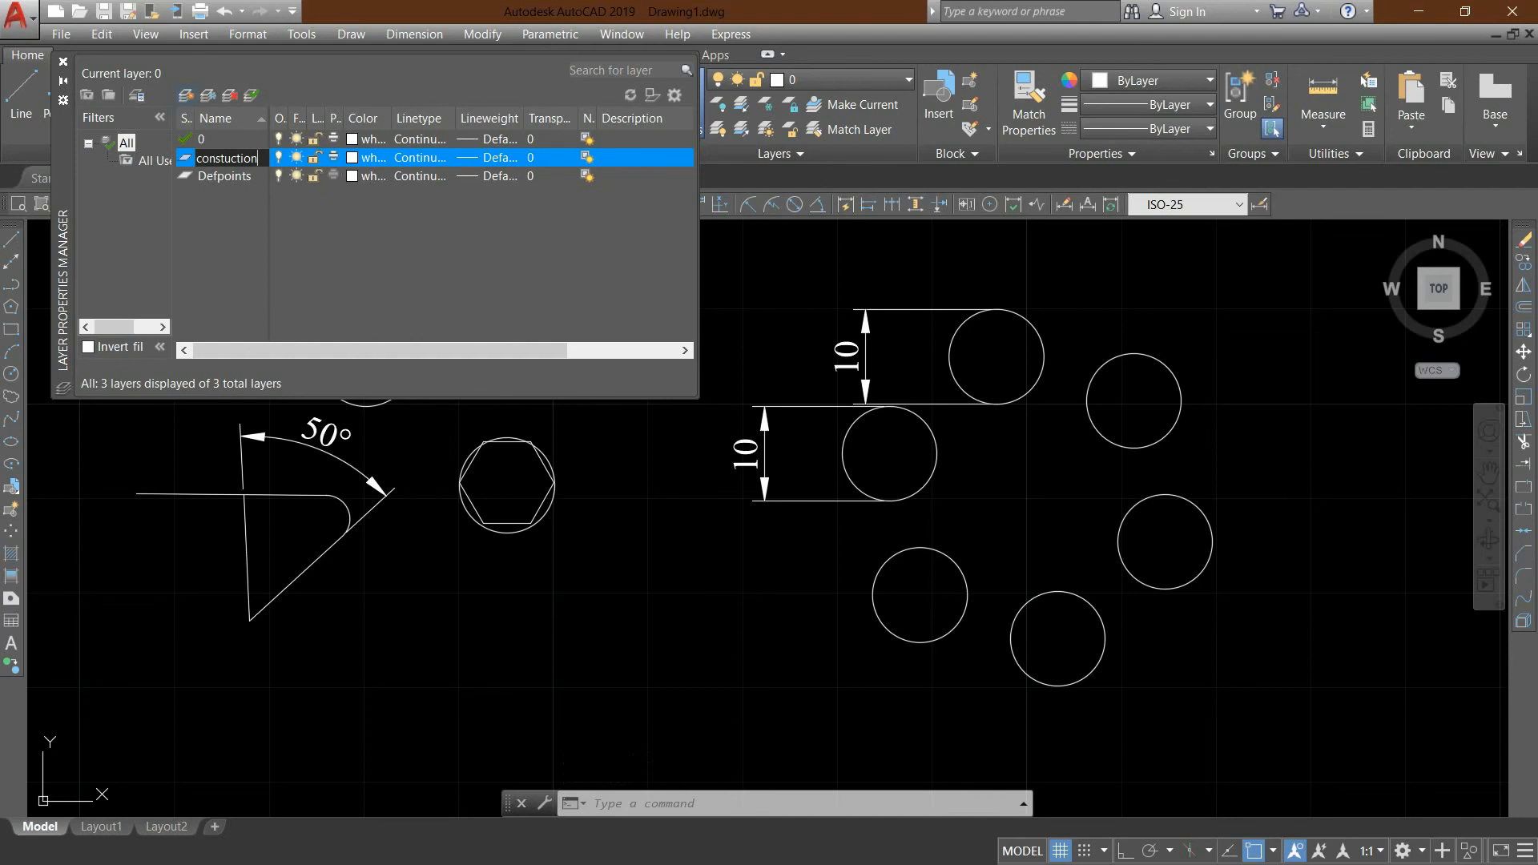
{"action": "type", "text": "n"}
Set the constuction layer's color to magenta and its lineweight to 0.25 mm.
{"action": "left_click", "coordinate": [350, 159]}
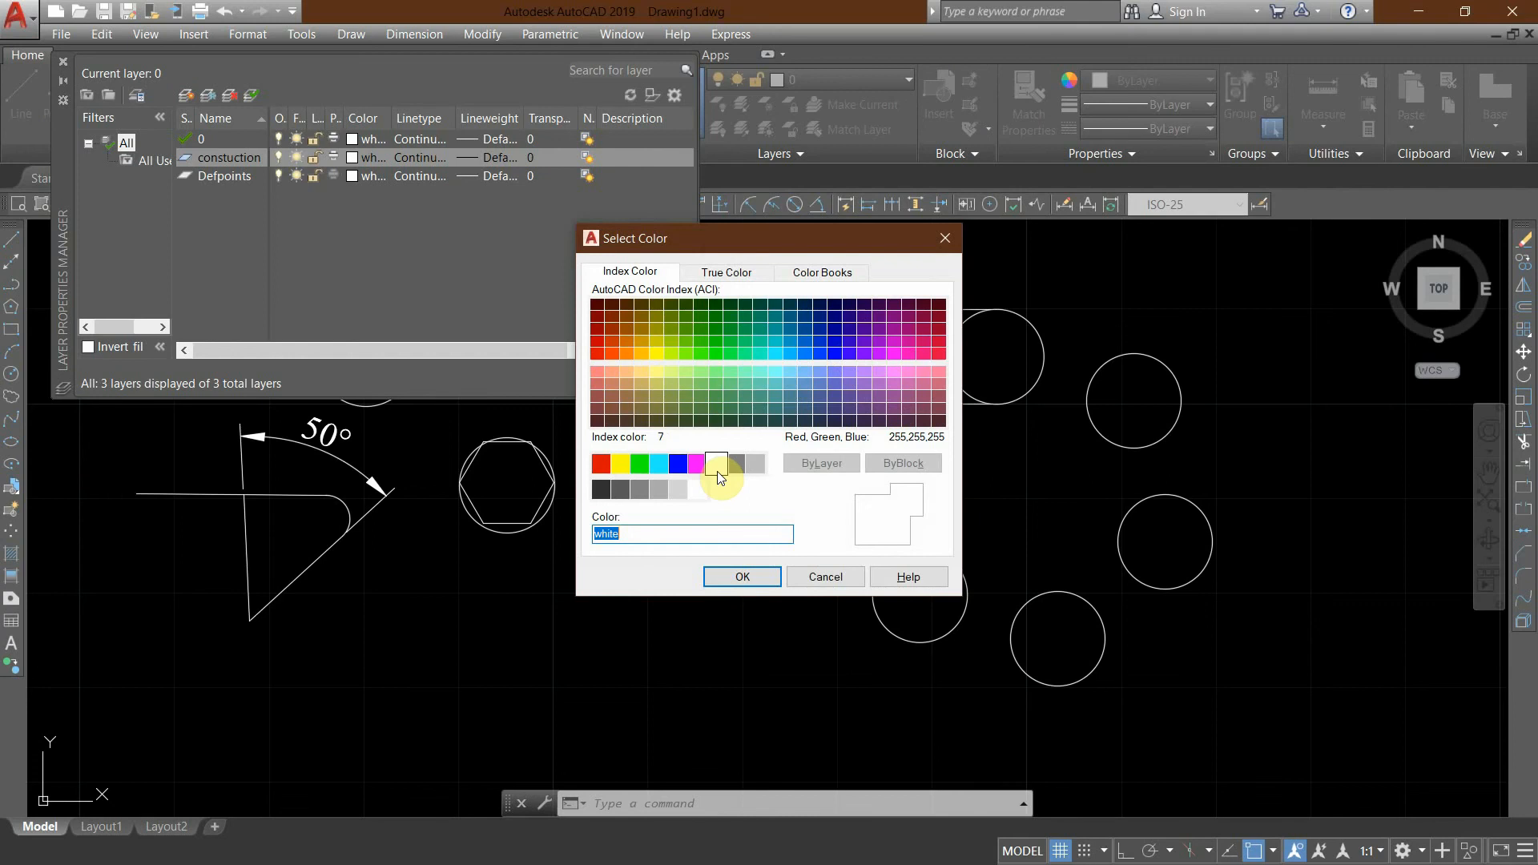
{"action": "left_click", "coordinate": [696, 464]}
{"action": "left_click", "coordinate": [710, 578]}
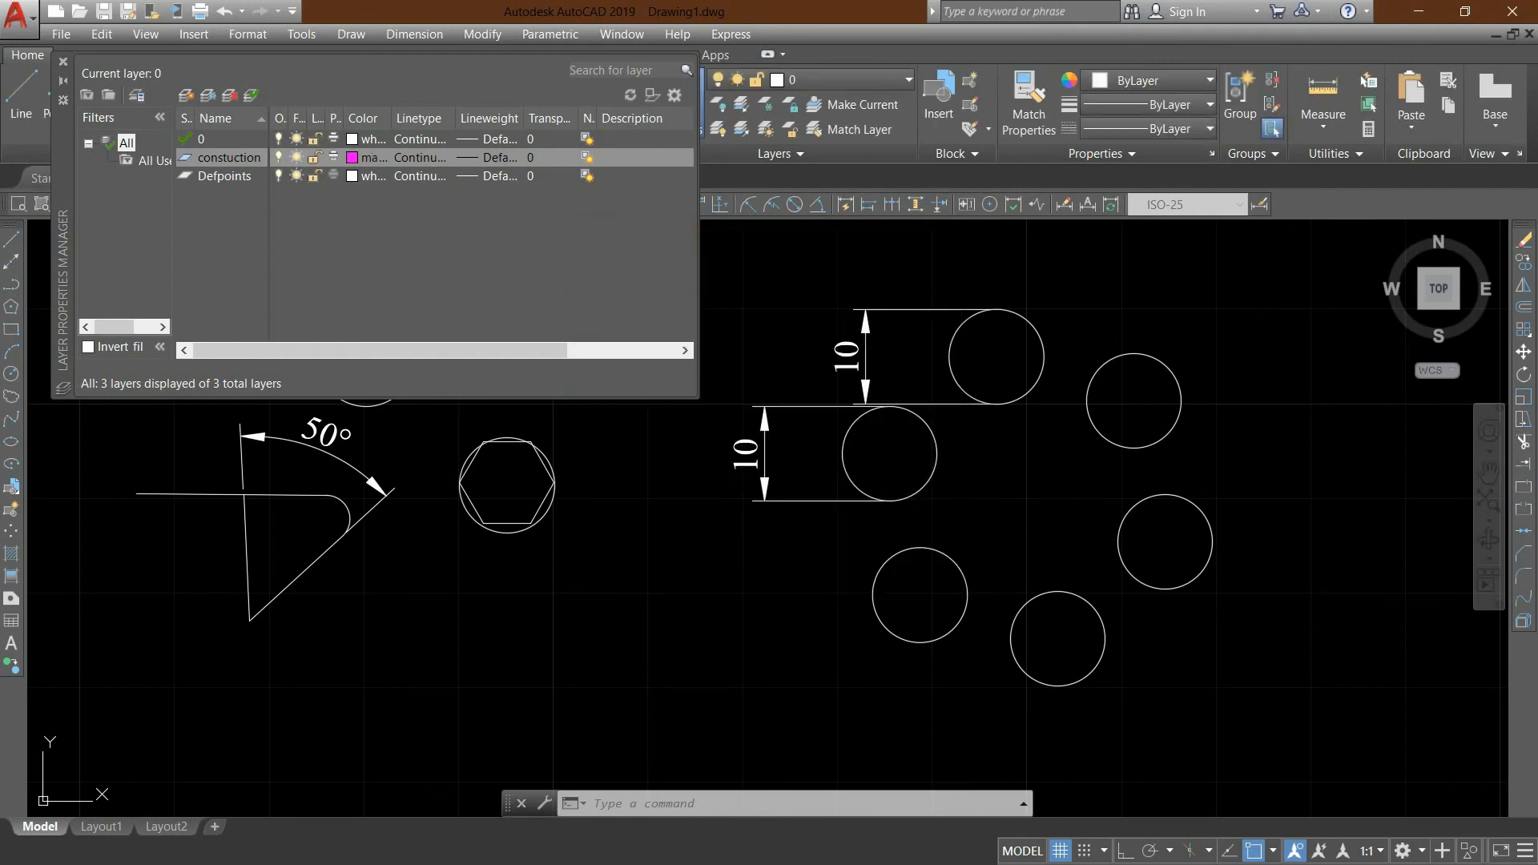
{"action": "left_click", "coordinate": [484, 159]}
{"action": "left_click", "coordinate": [484, 159]}
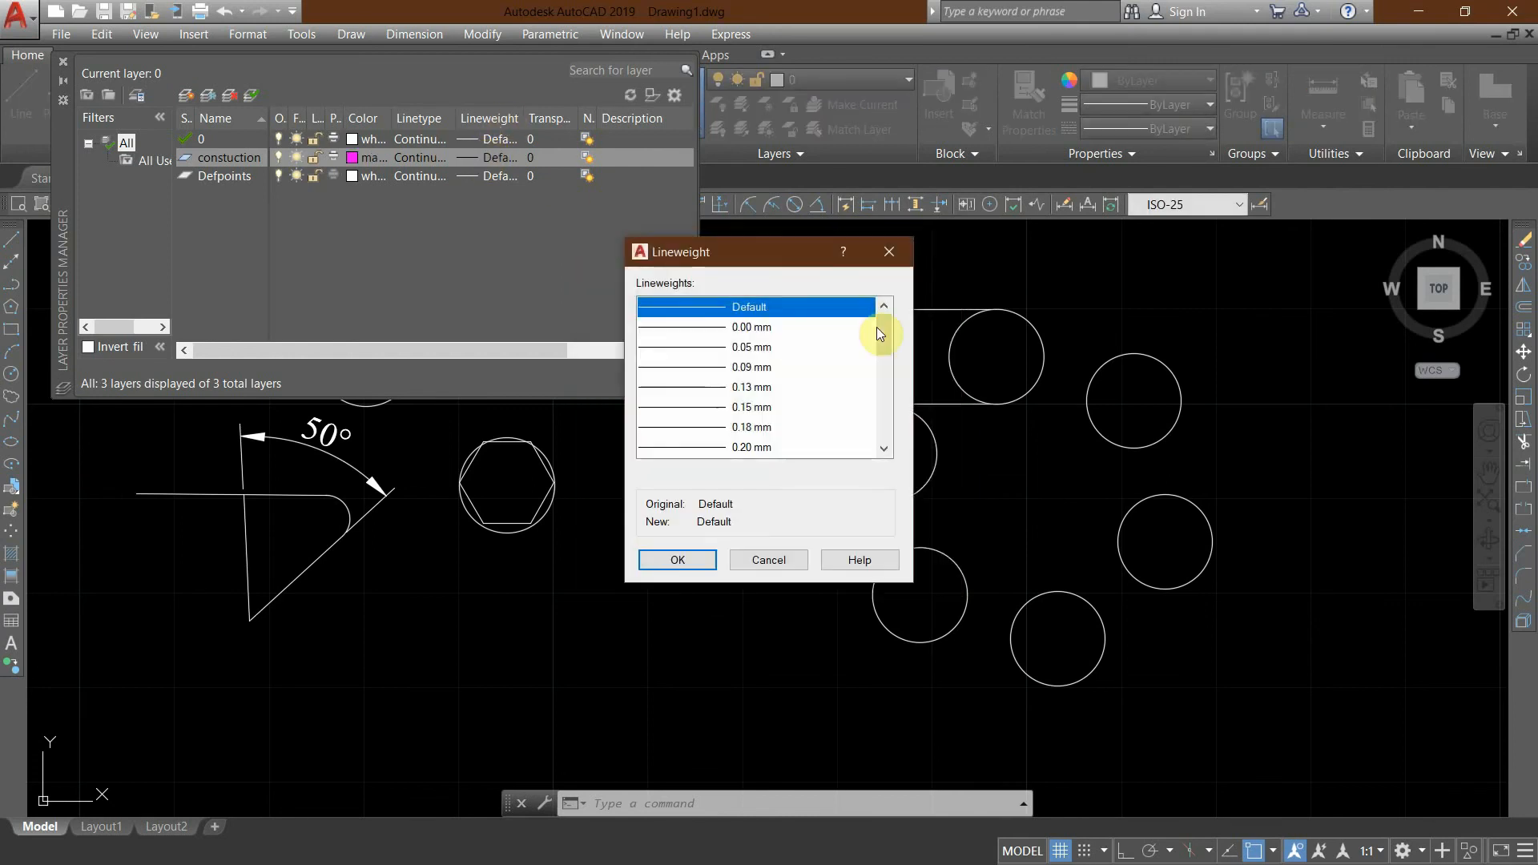
{"action": "scroll", "coordinate": [741, 432], "scroll_direction": "down", "scroll_amount": 1}
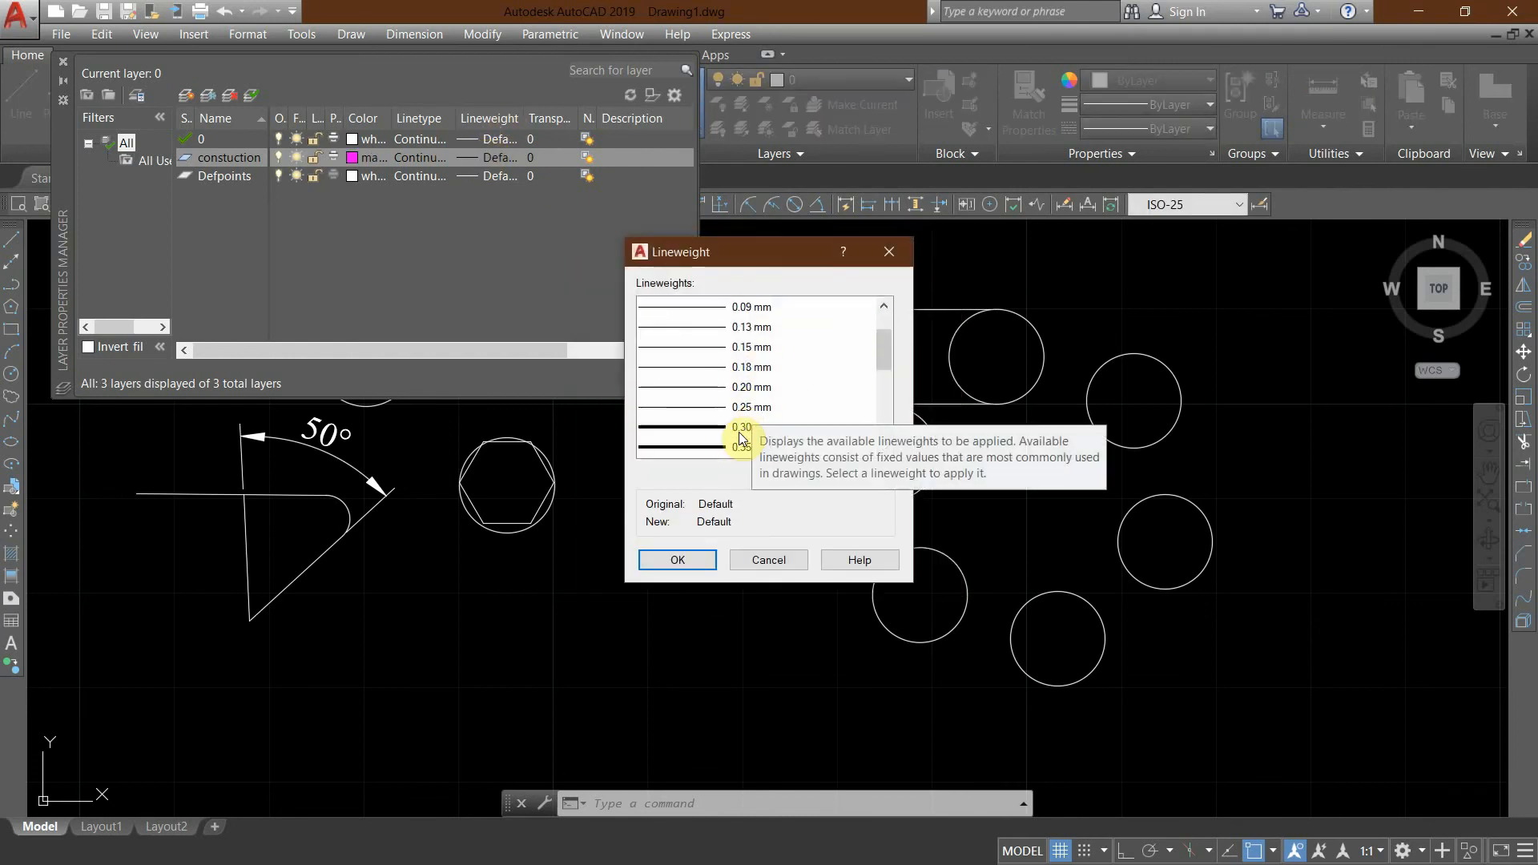
{"action": "left_click", "coordinate": [735, 408]}
{"action": "left_click", "coordinate": [677, 560]}
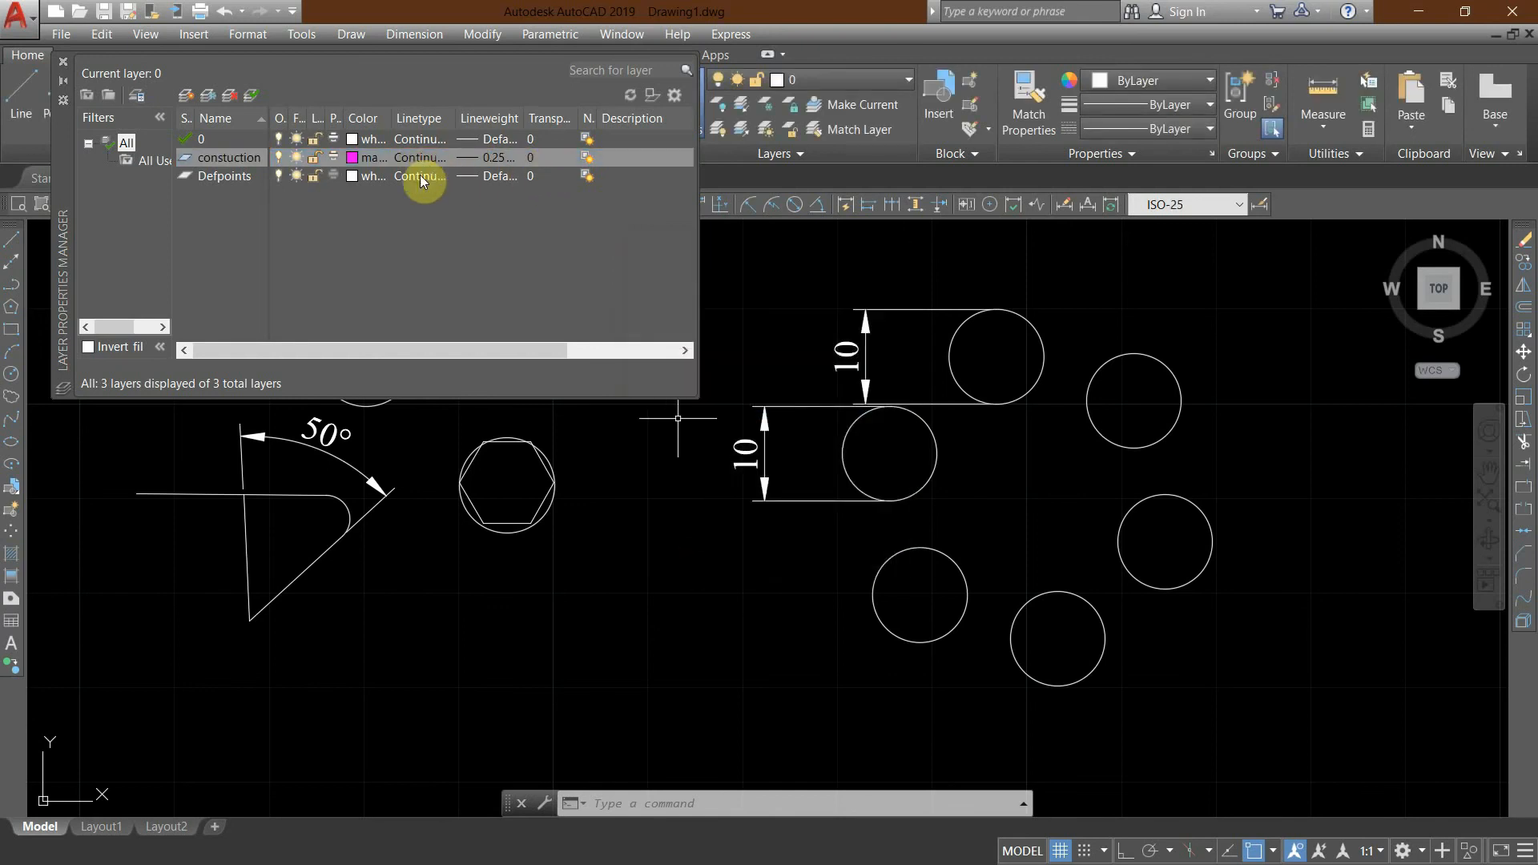
Create a layer named text with the color red and a lineweight of 0.20 mm.
{"action": "left_click", "coordinate": [185, 95]}
{"action": "type", "text": "text"}
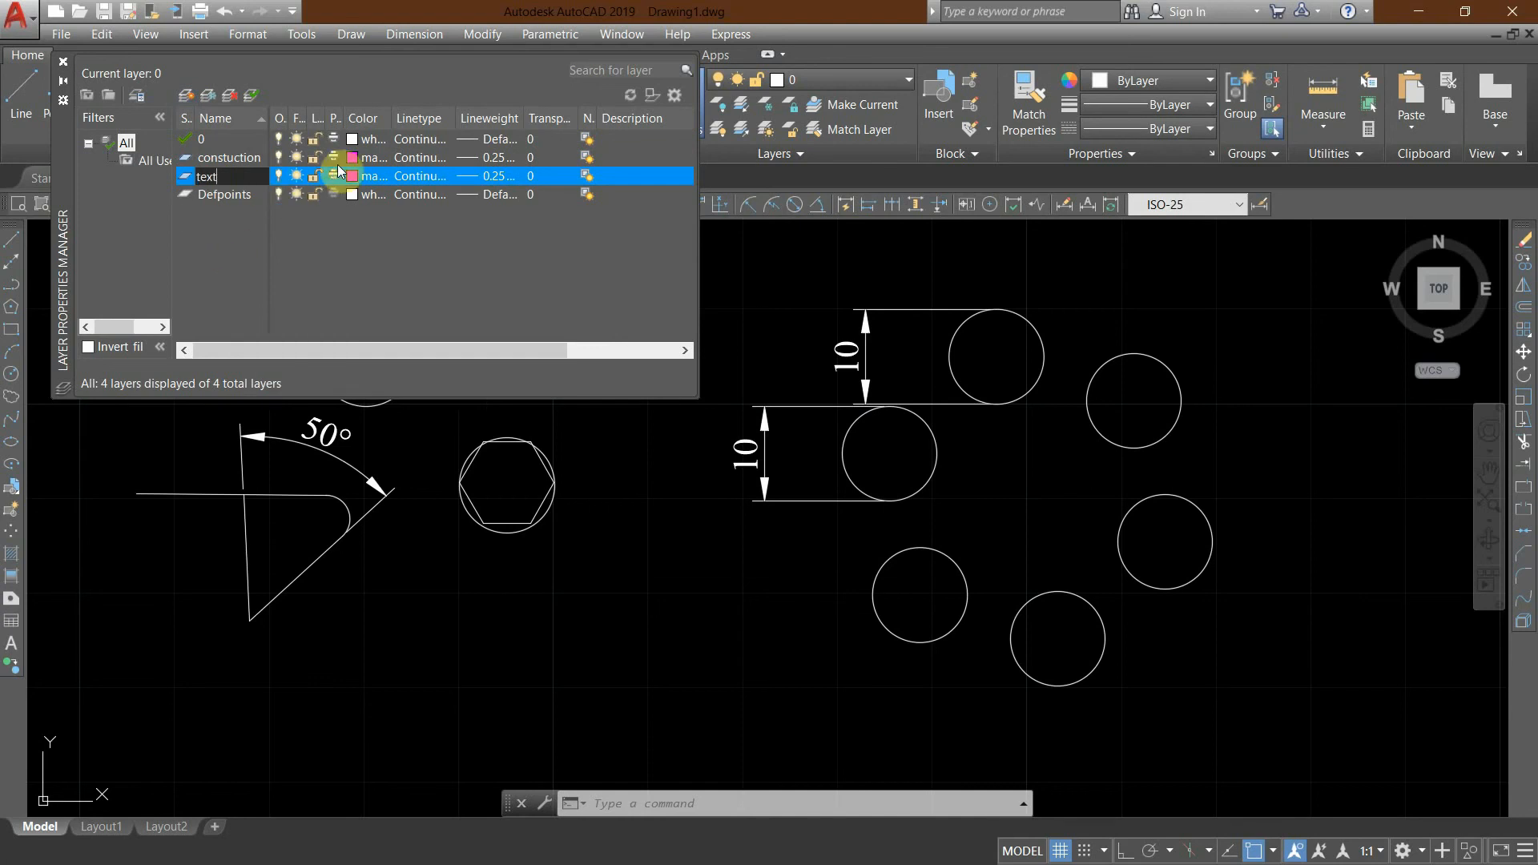
{"action": "left_click", "coordinate": [346, 177]}
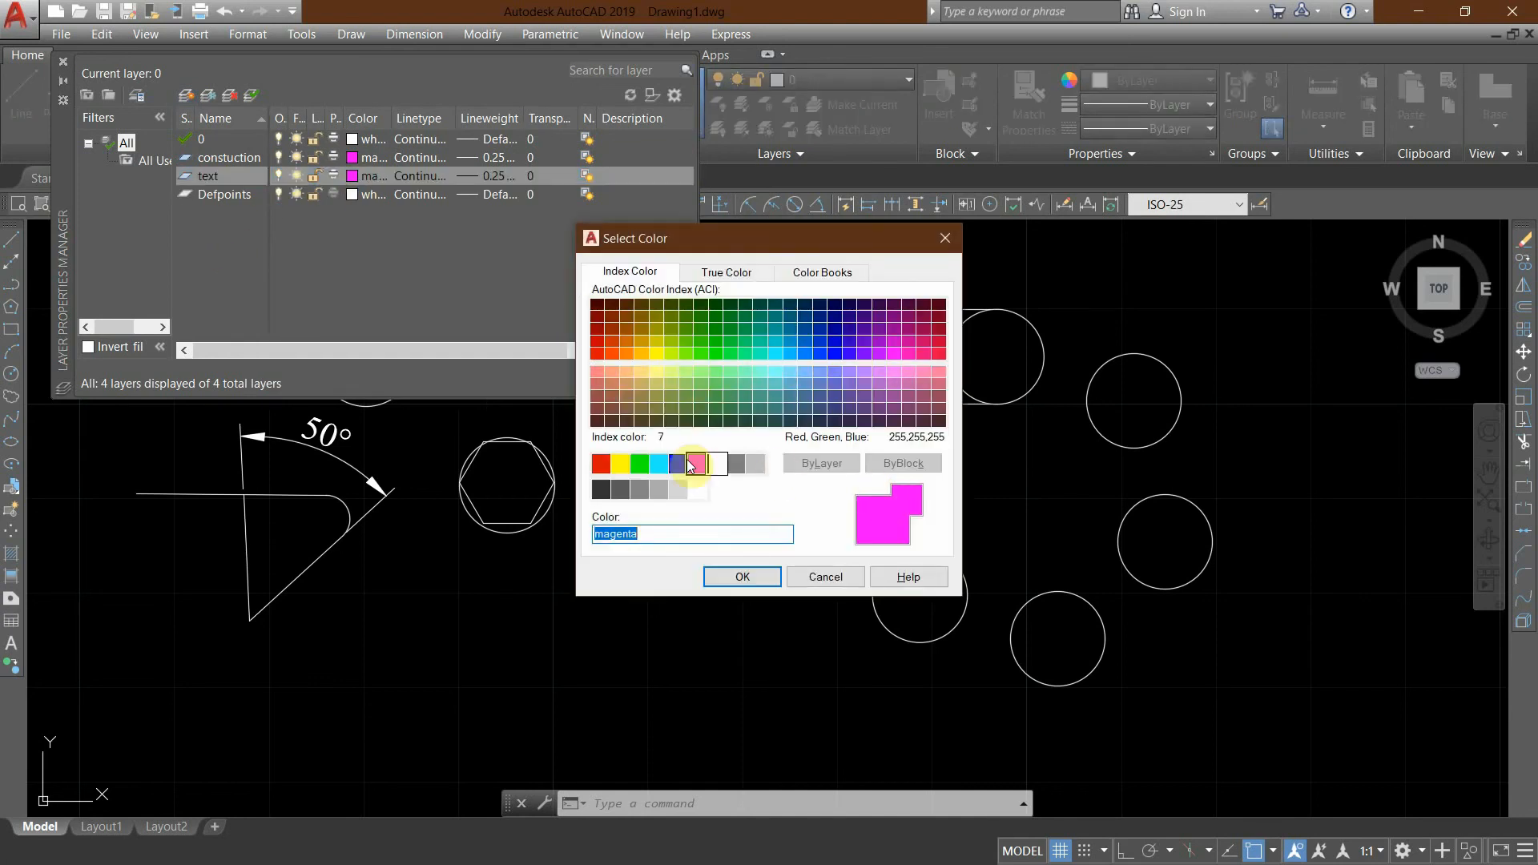
{"action": "left_click", "coordinate": [602, 463]}
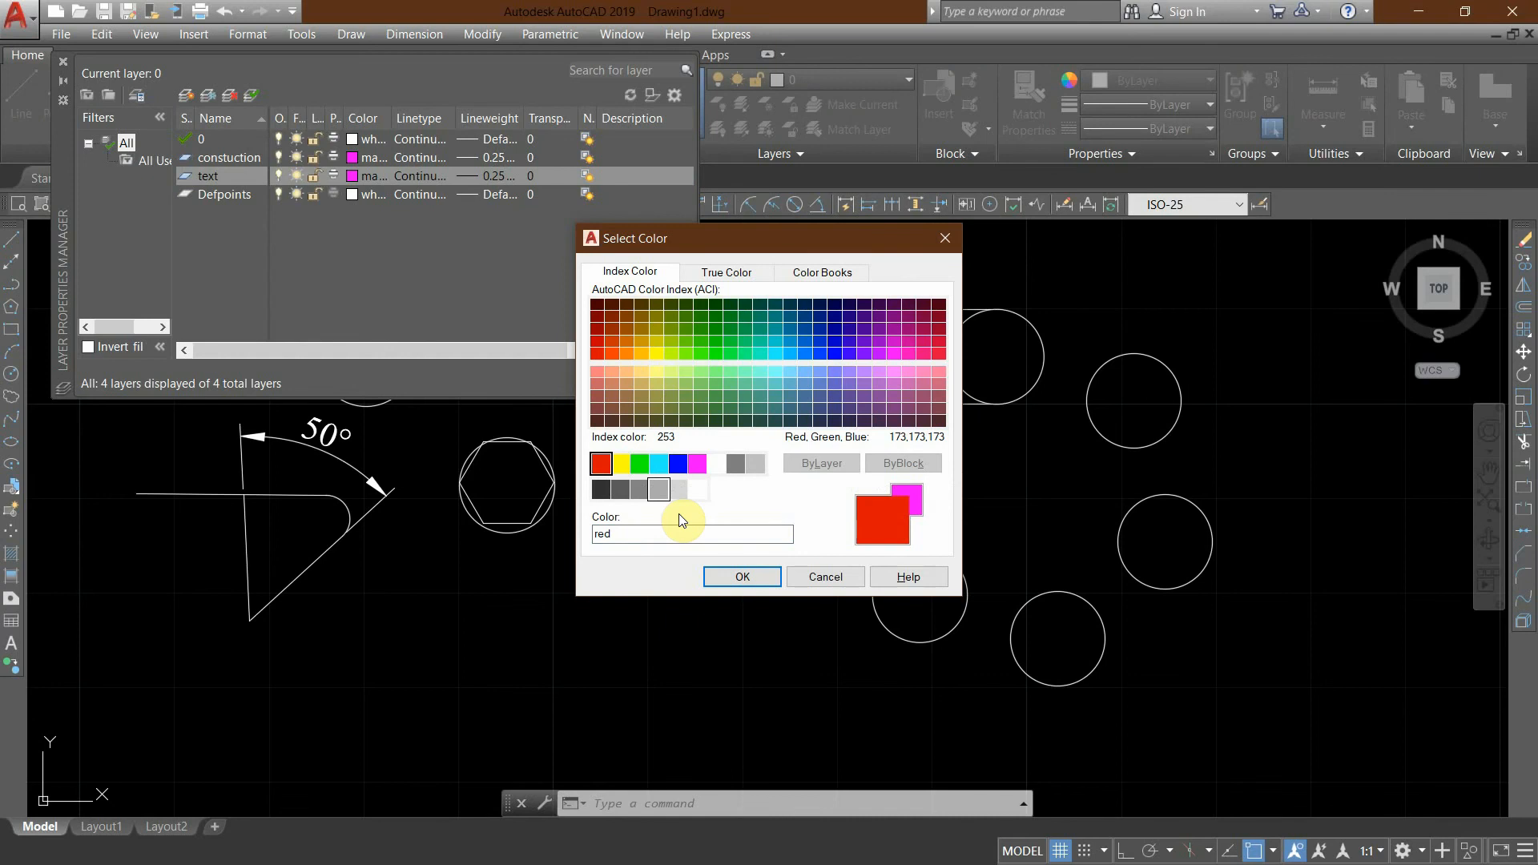
{"action": "key", "text": "Return"}
{"action": "left_click", "coordinate": [498, 176]}
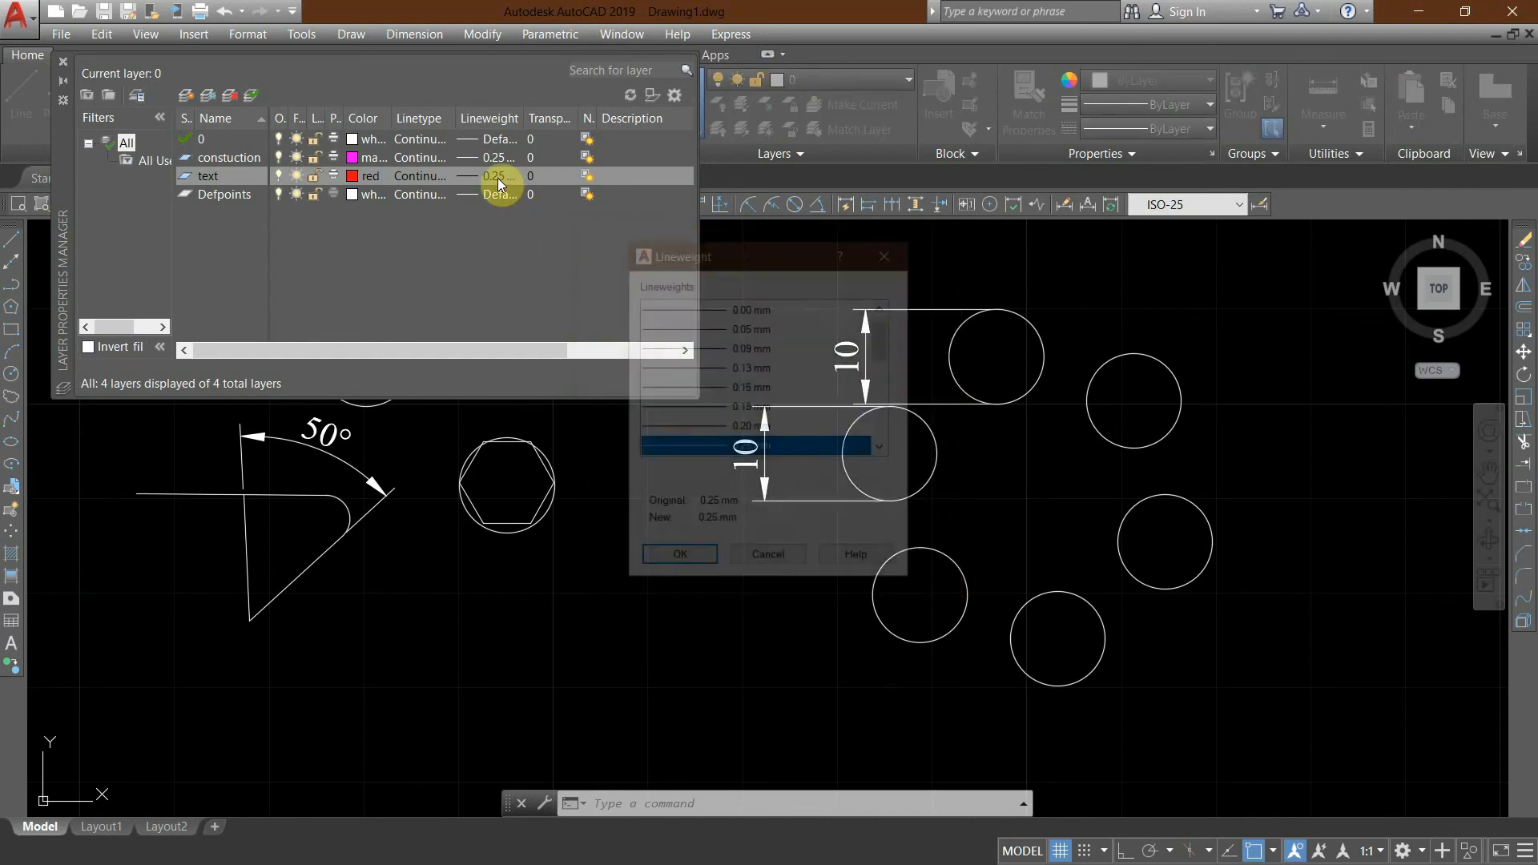
{"action": "left_click", "coordinate": [749, 427]}
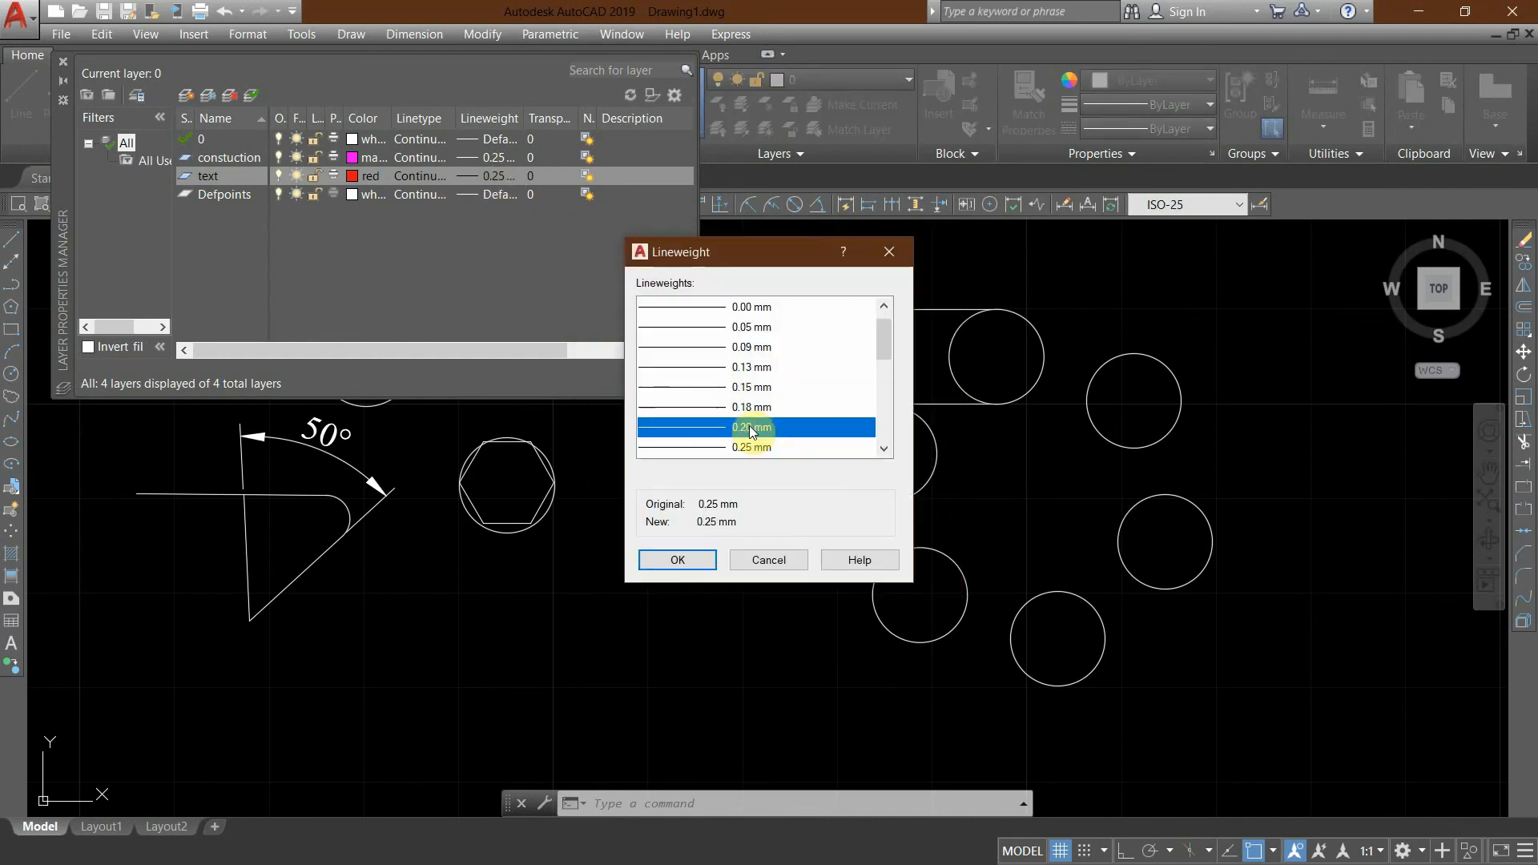
{"action": "left_click", "coordinate": [677, 559]}
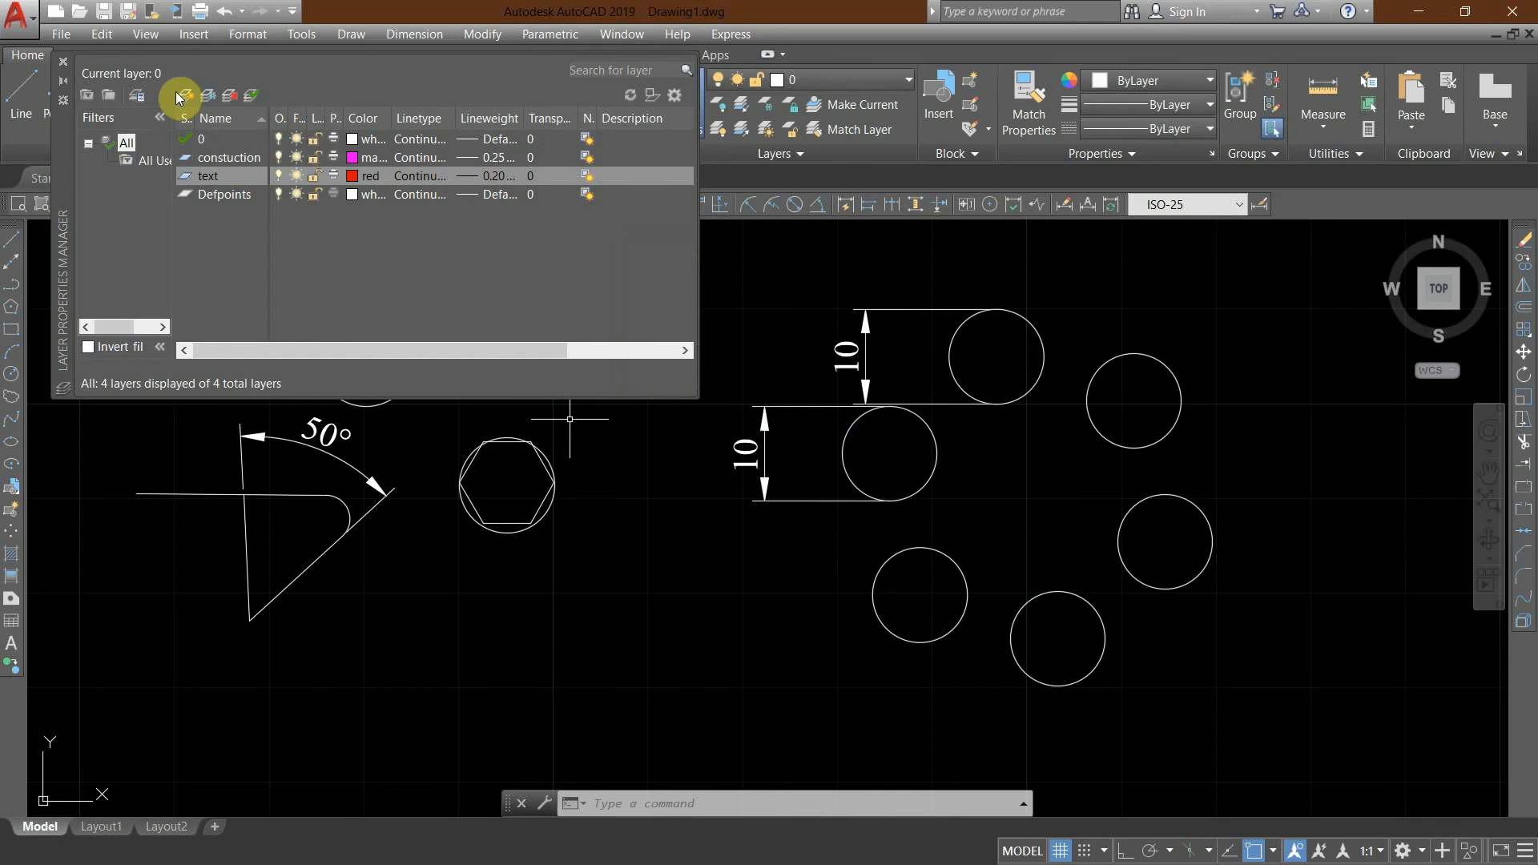
{"action": "left_click", "coordinate": [218, 178]}
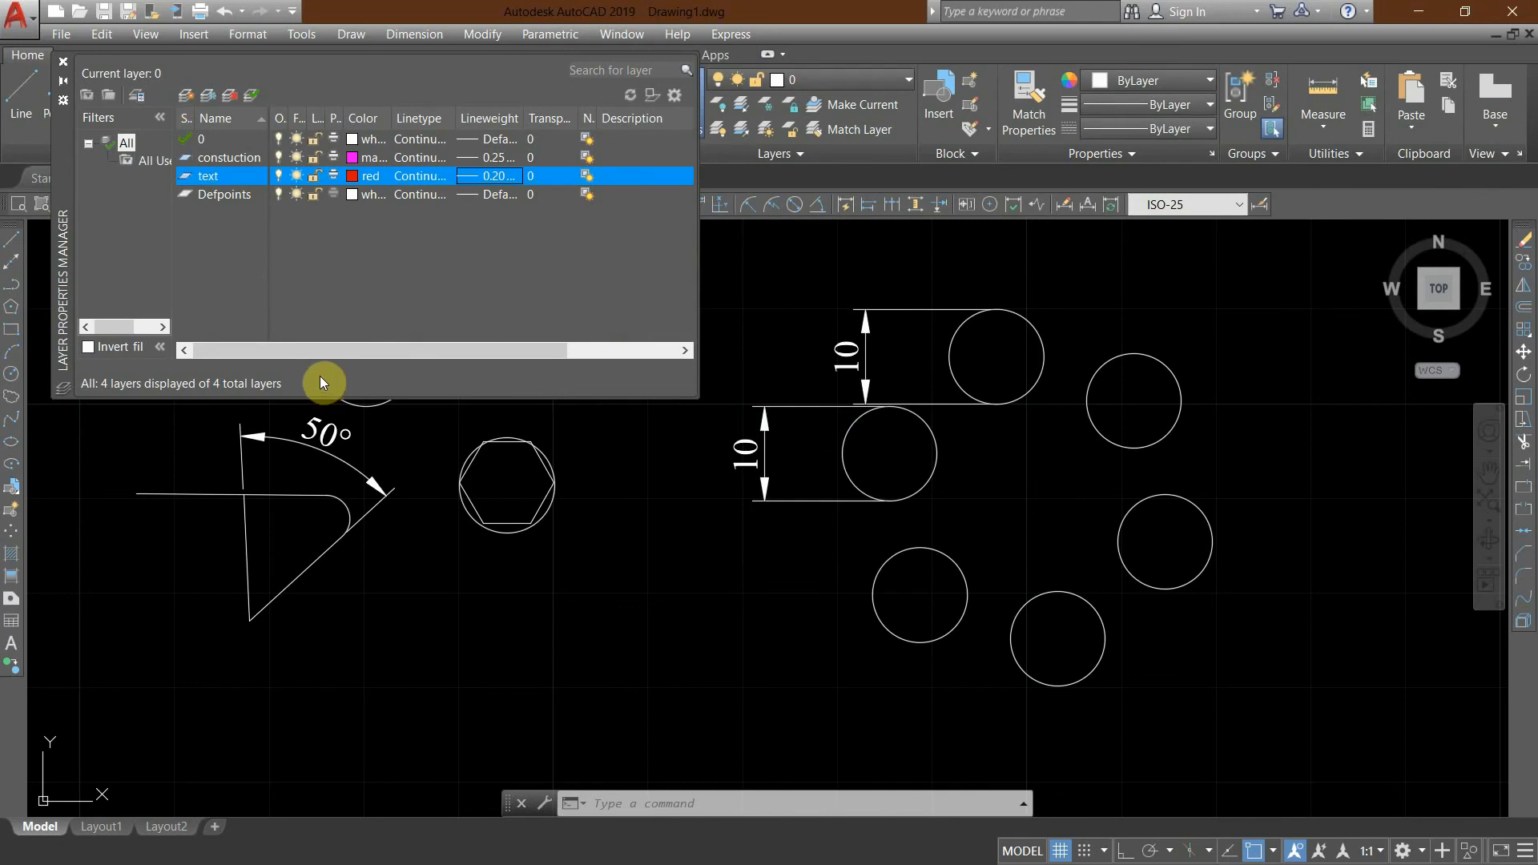
Create a layer named dimension with the color green and a lineweight of 0.25 mm.
{"action": "left_click", "coordinate": [185, 95]}
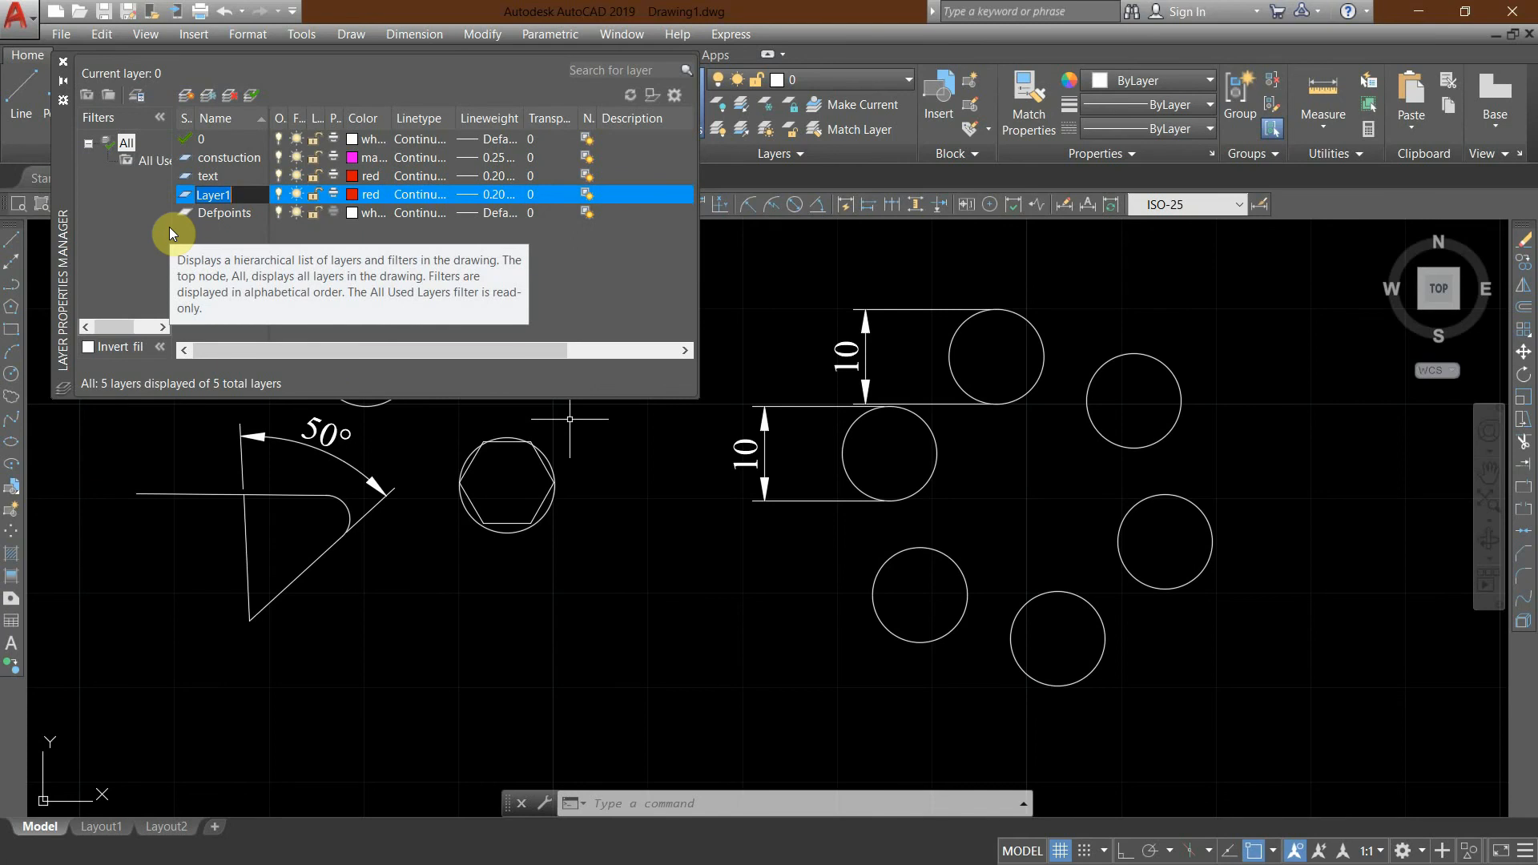
{"action": "key", "text": "BackSpace"}
{"action": "type", "text": "dimension"}
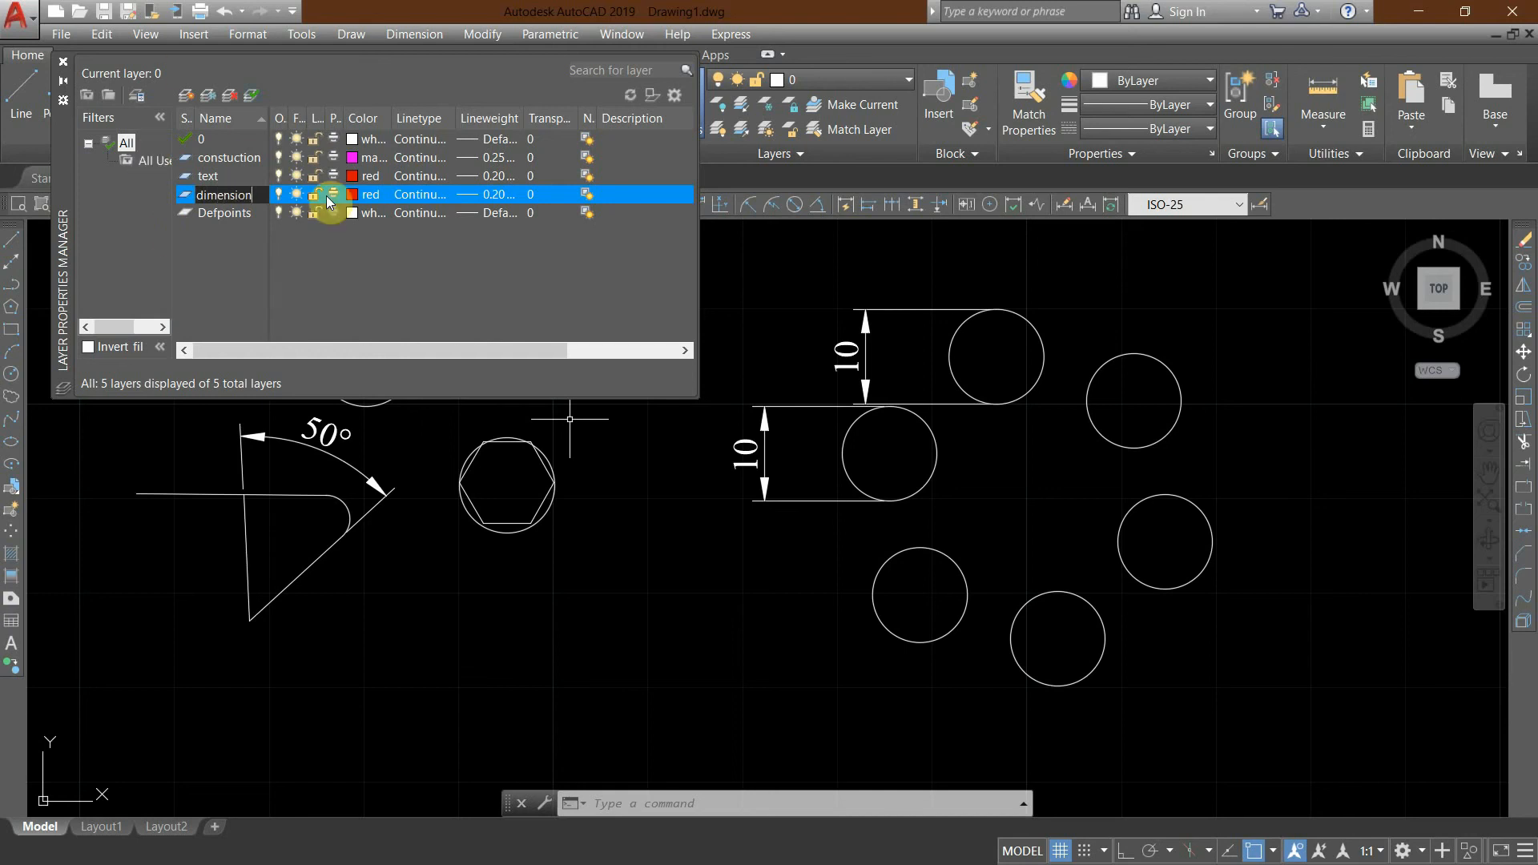
{"action": "left_click", "coordinate": [351, 195]}
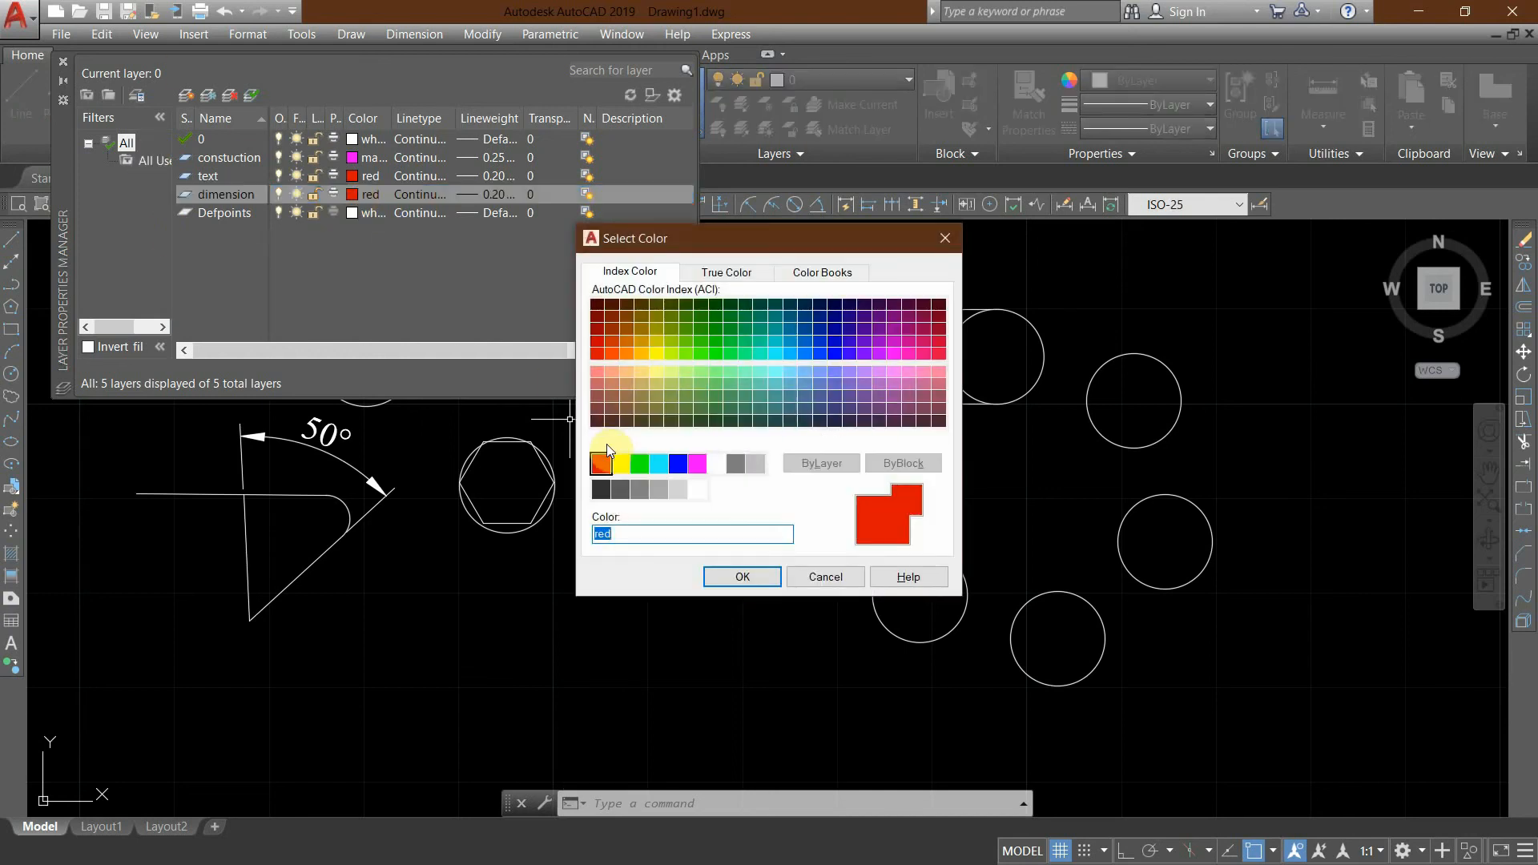
{"action": "left_click", "coordinate": [639, 463]}
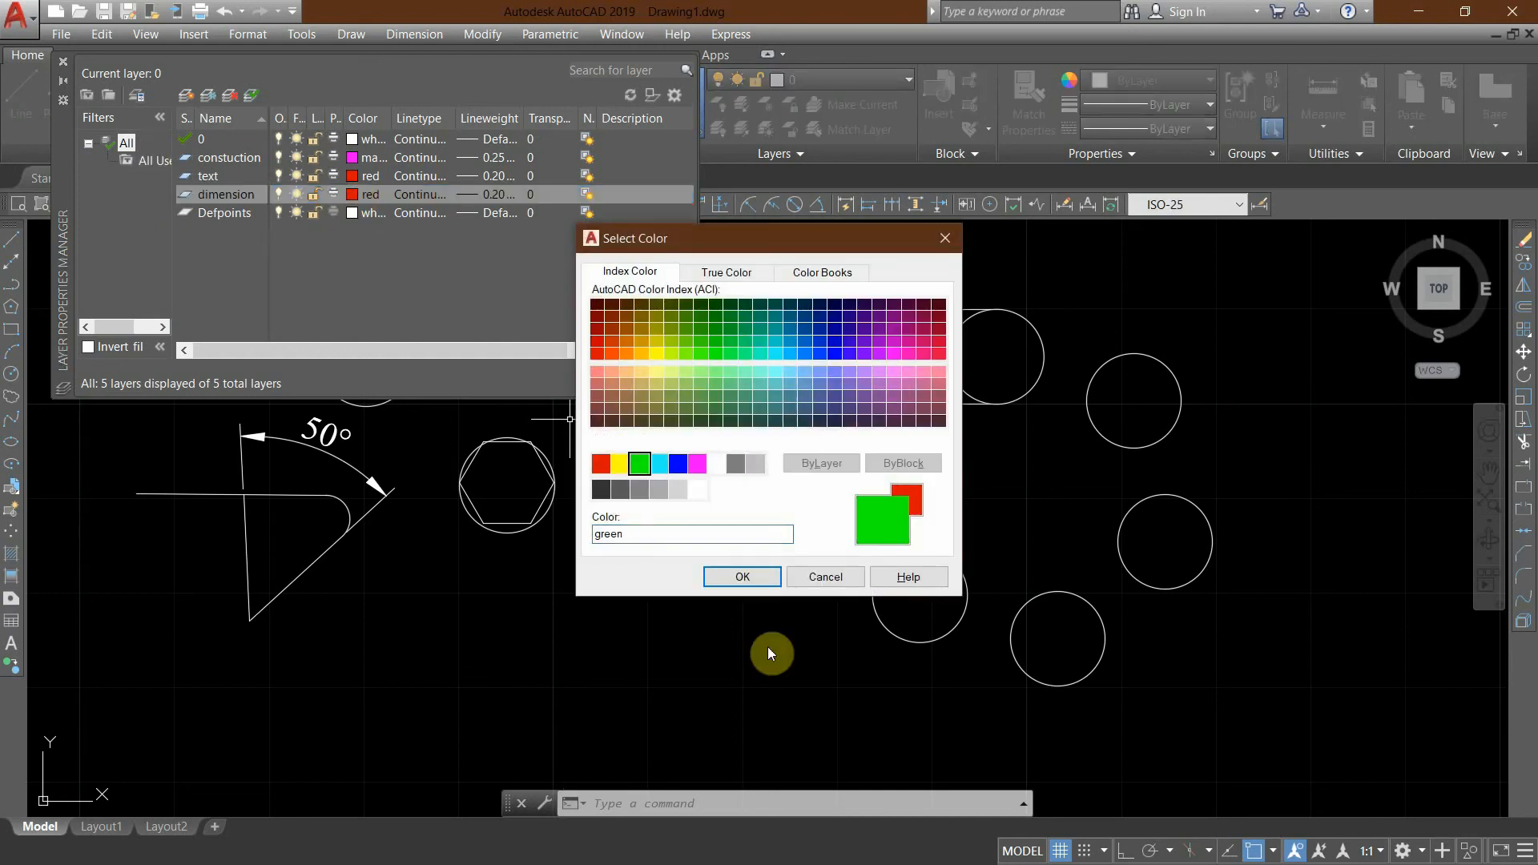
{"action": "left_click", "coordinate": [744, 577]}
{"action": "left_click", "coordinate": [488, 194]}
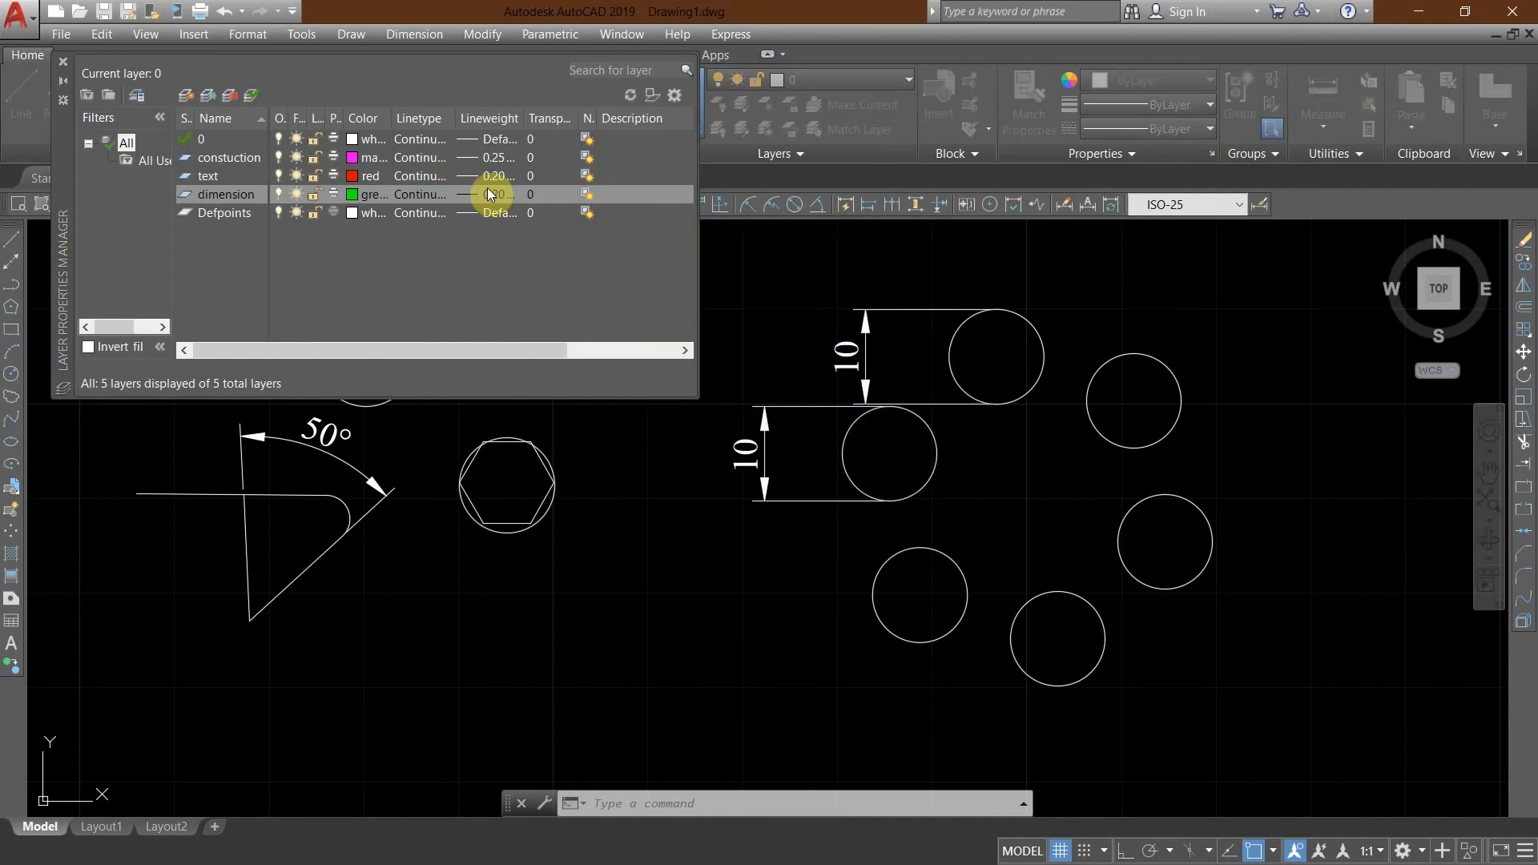
{"action": "scroll", "coordinate": [765, 400], "scroll_direction": "down", "scroll_amount": 1}
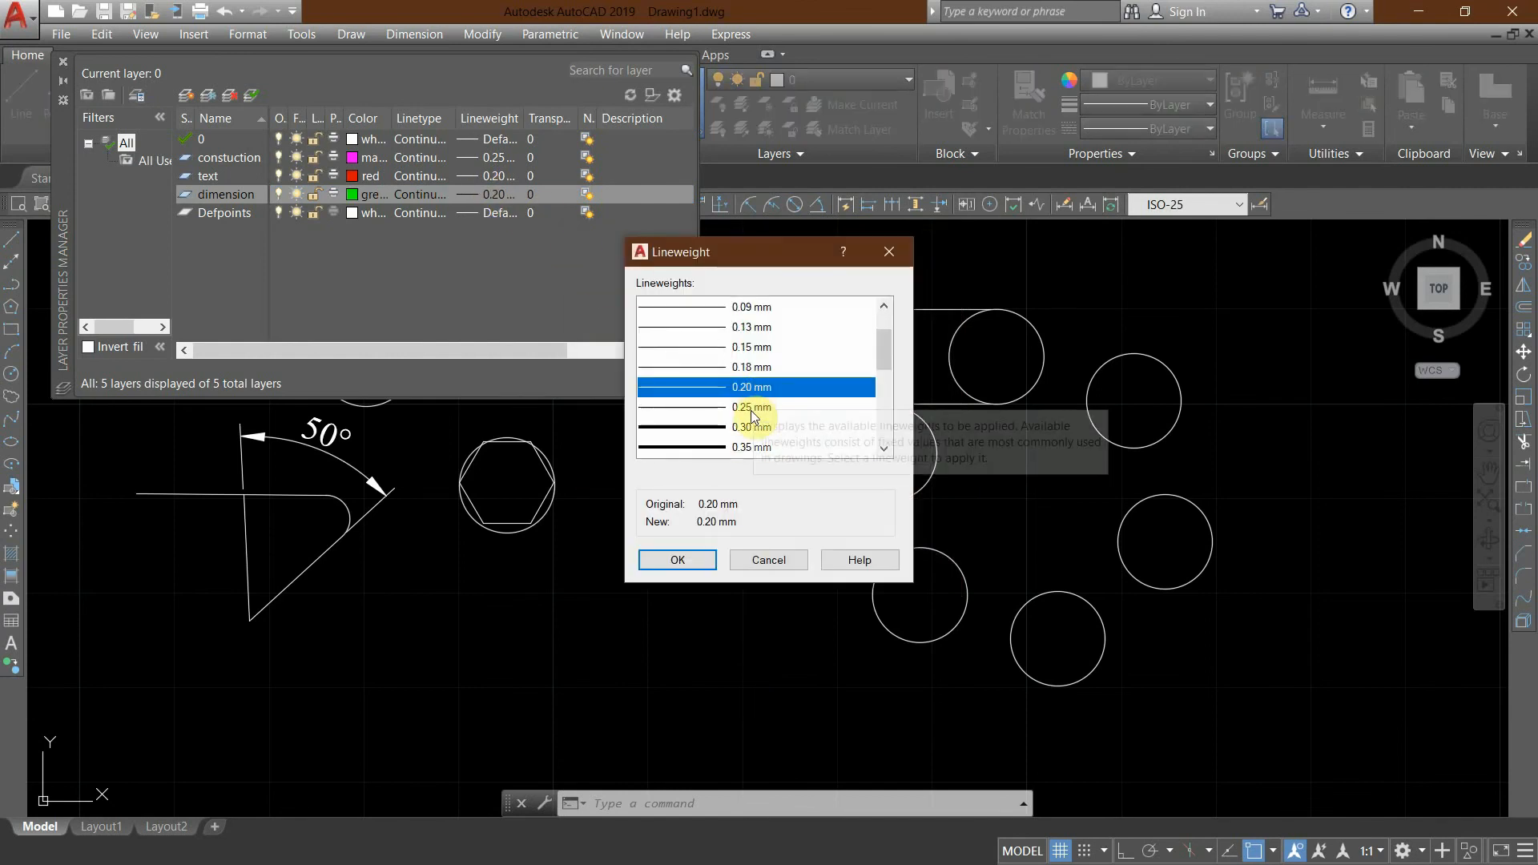
{"action": "left_click", "coordinate": [753, 406]}
{"action": "left_click", "coordinate": [679, 559]}
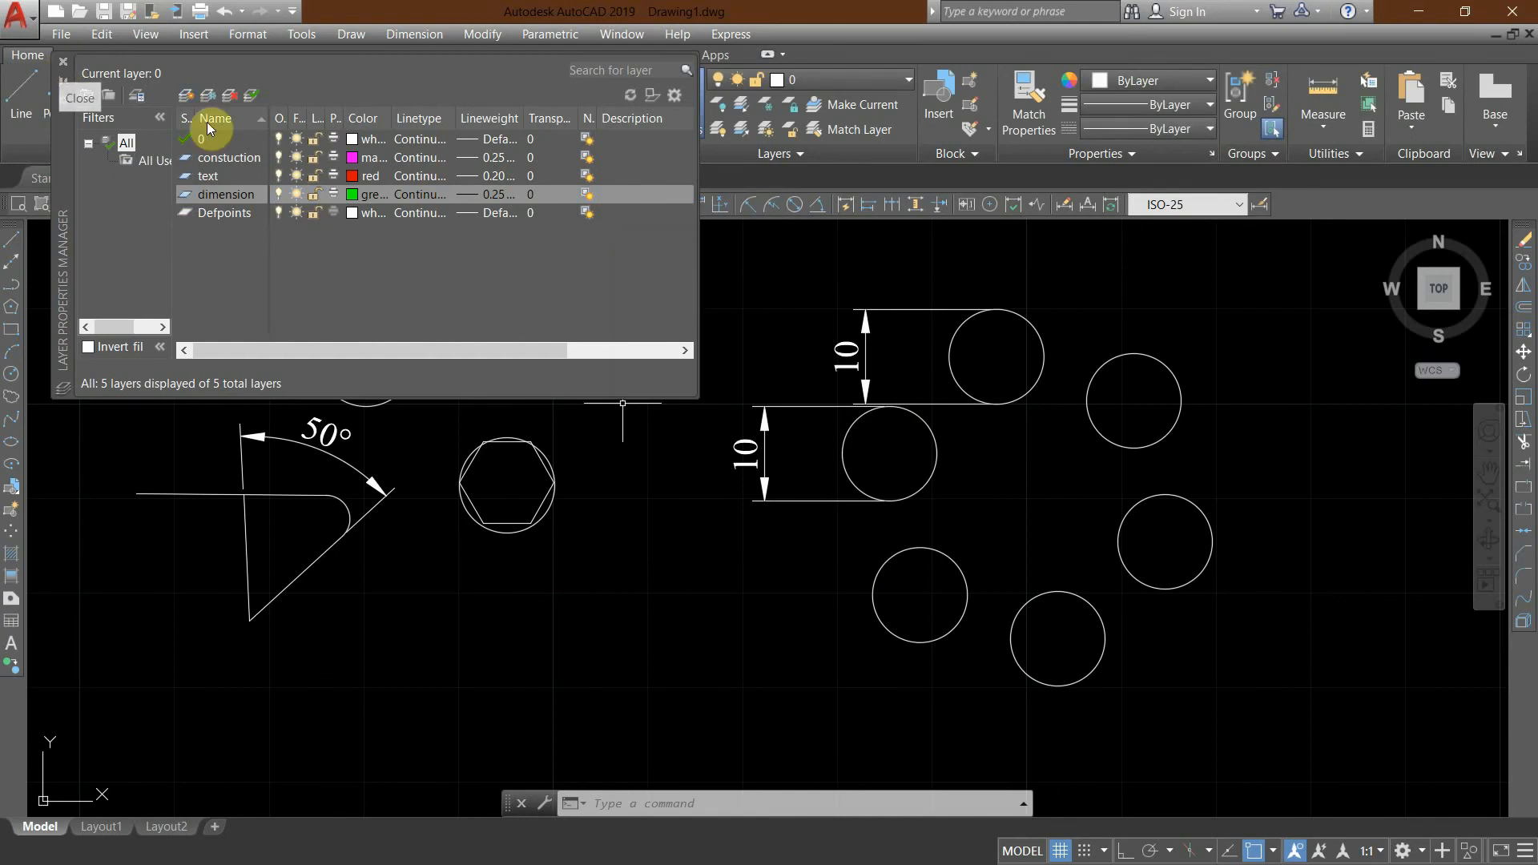
Make constuction the current layer, widen the Status column and close the Layer Properties Manager.
{"action": "double_click", "coordinate": [186, 160]}
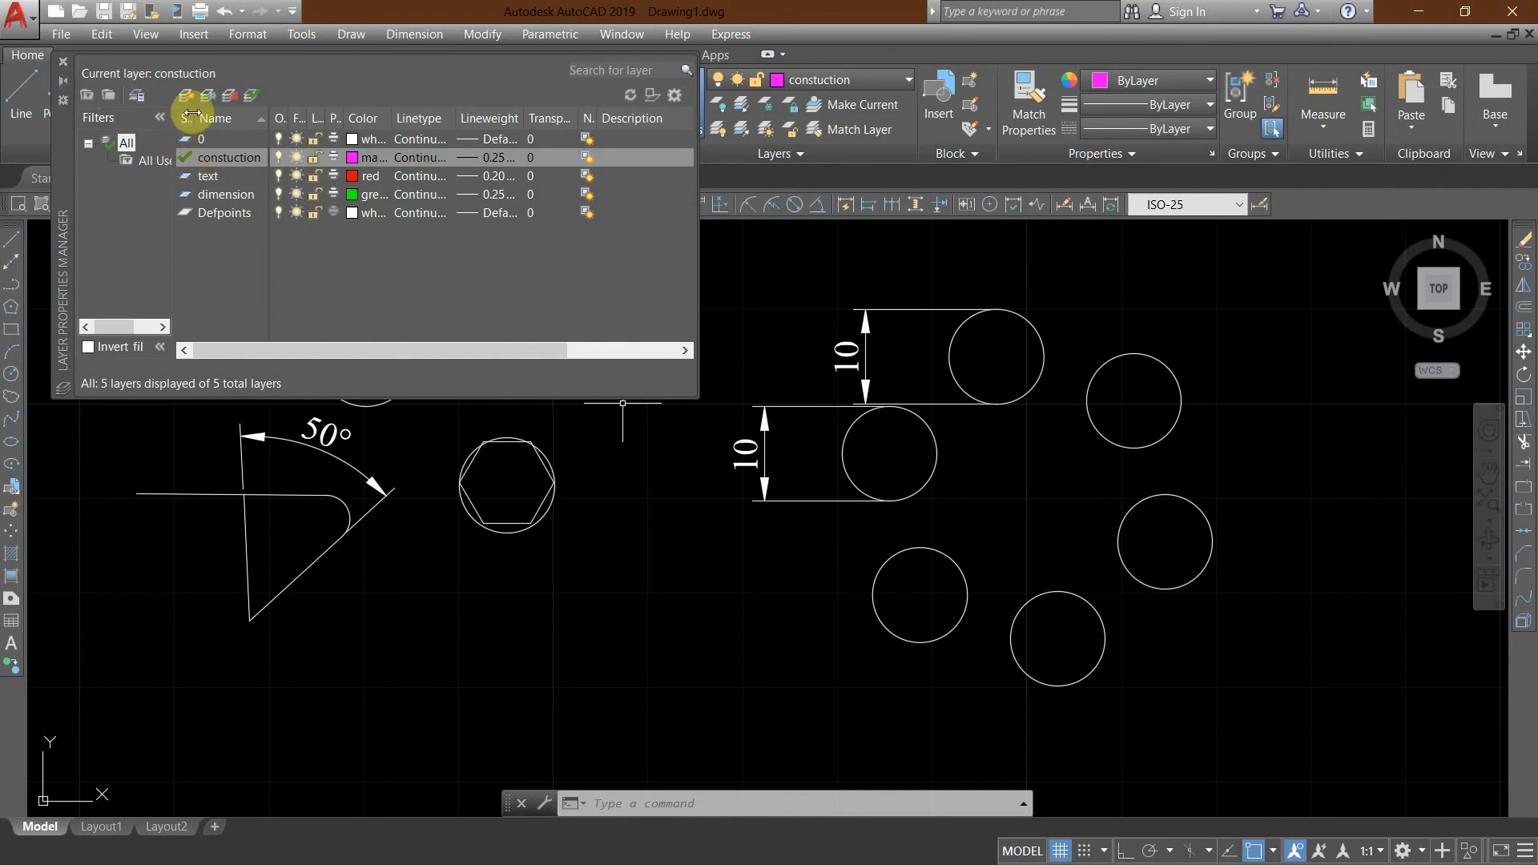
{"action": "left_click_drag", "start_coordinate": [193, 112], "coordinate": [265, 113]}
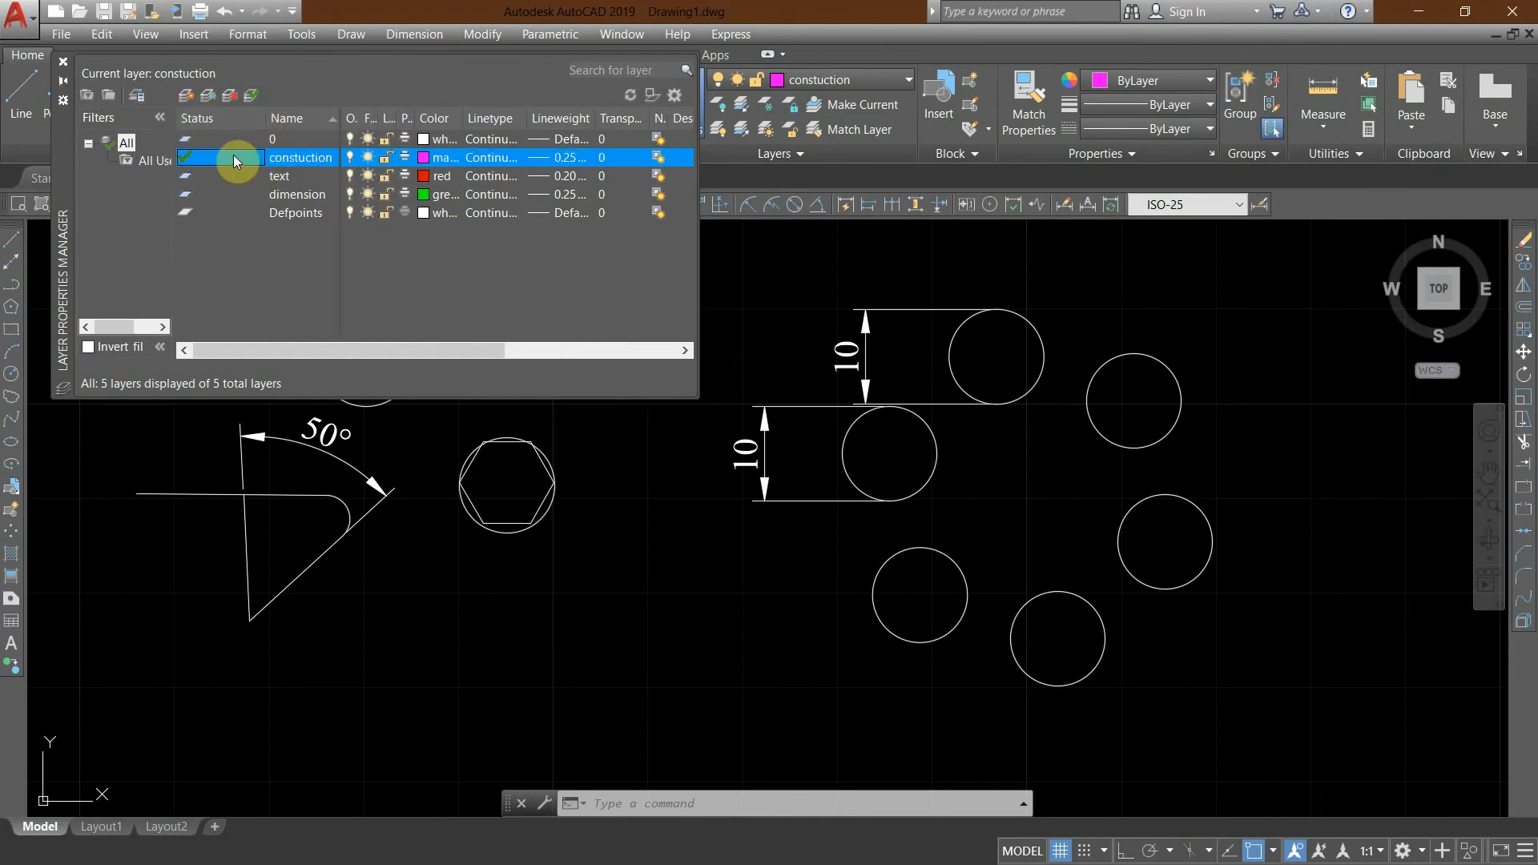
{"action": "left_click", "coordinate": [64, 60]}
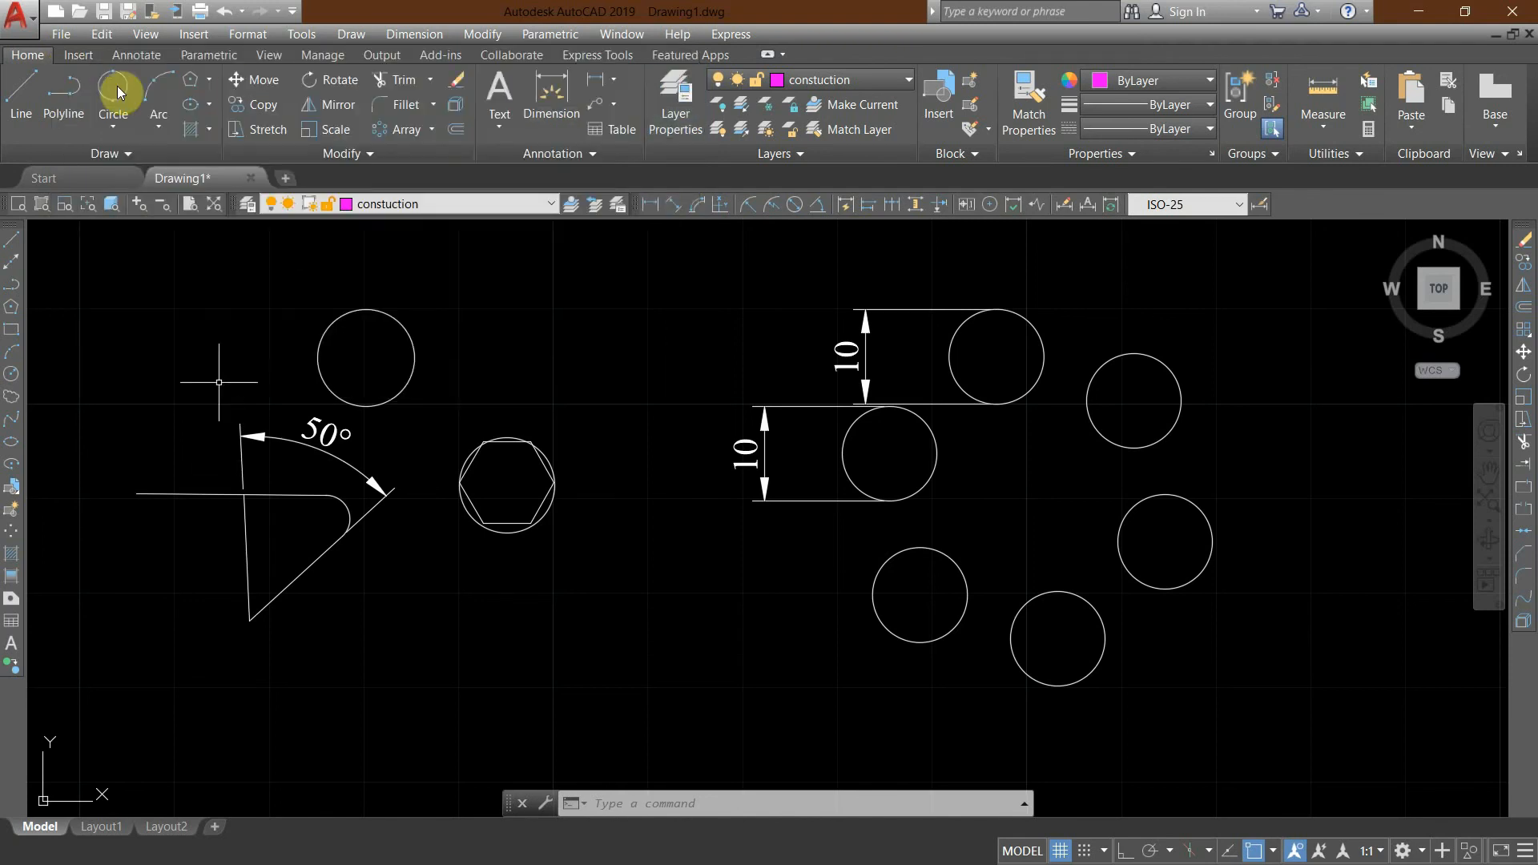
Draw a closed triangle of three lines, pointing downward, in the empty area between the single upper circle and the polar array.
{"action": "left_click", "coordinate": [27, 99]}
{"action": "left_click", "coordinate": [535, 324]}
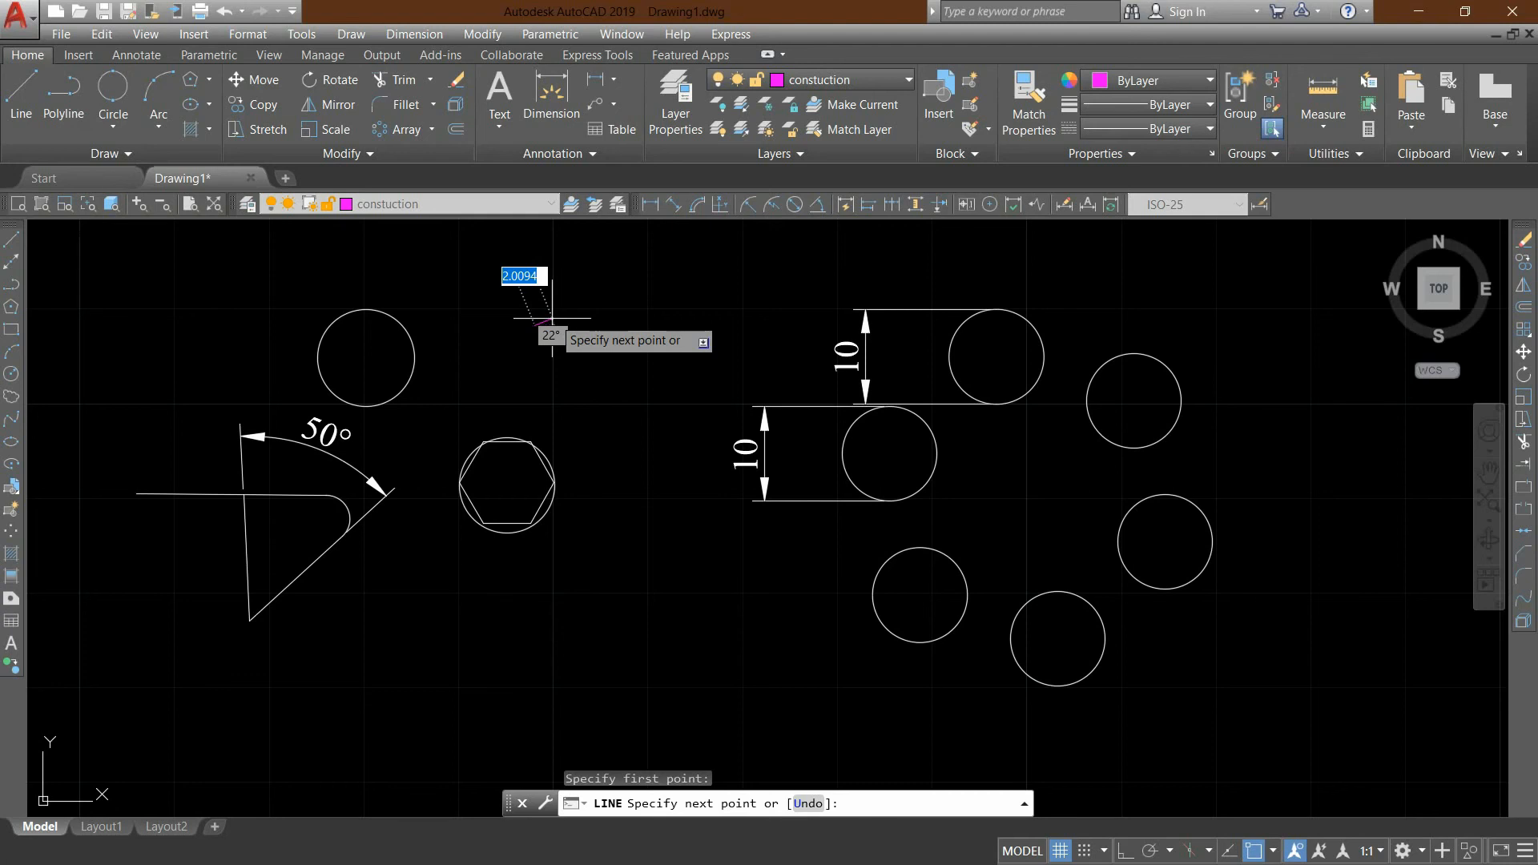
{"action": "left_click", "coordinate": [635, 462]}
{"action": "left_click", "coordinate": [739, 285]}
{"action": "left_click", "coordinate": [535, 324]}
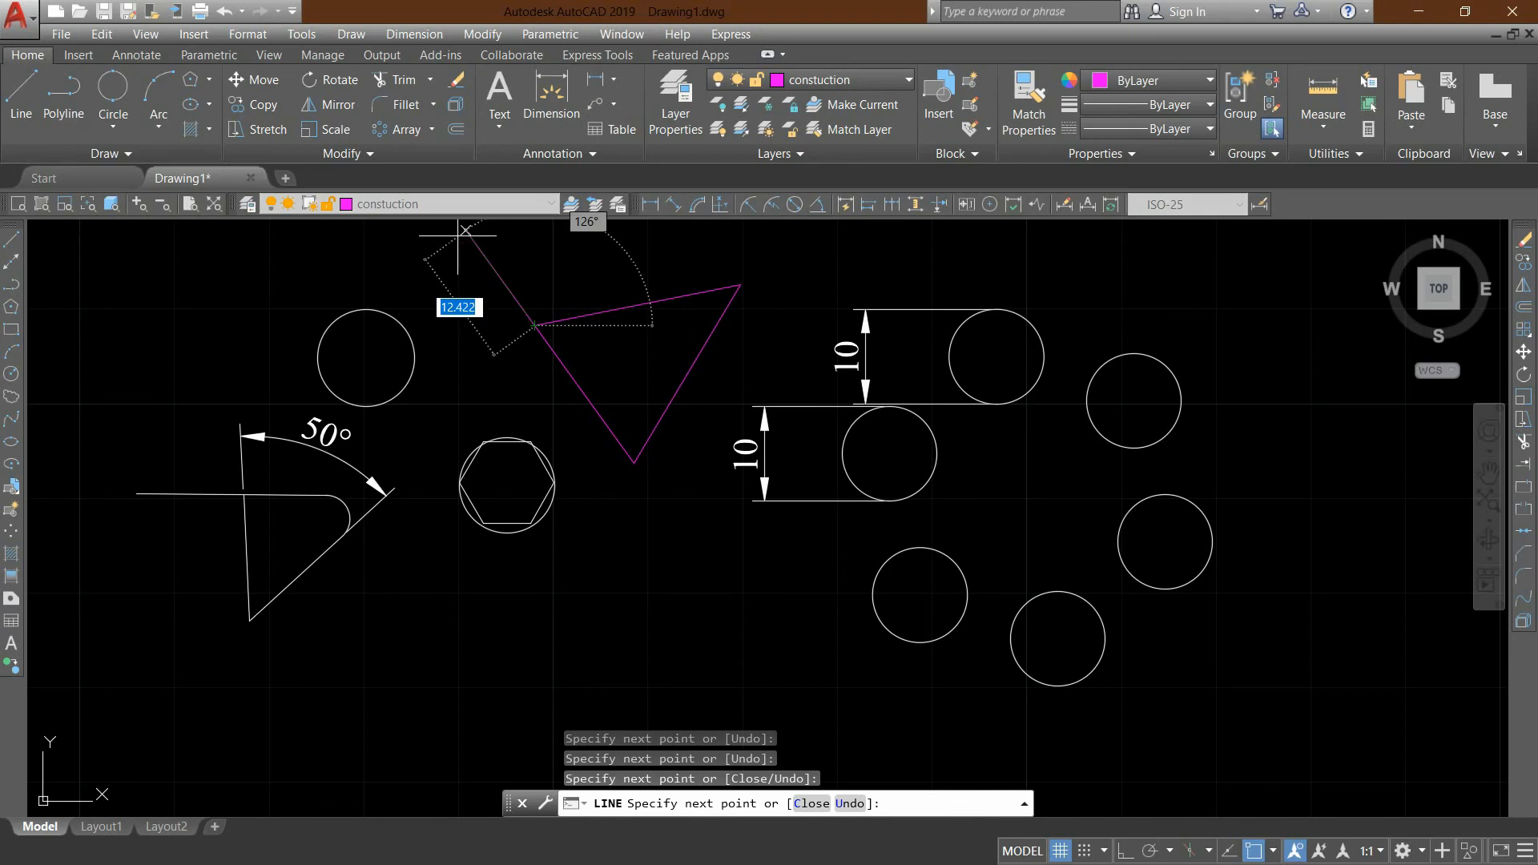
{"action": "key", "text": "Escape"}
Make dimension the current layer and add a horizontal linear dimension above the magenta triangle, between its two upper corners.
{"action": "left_click", "coordinate": [478, 206]}
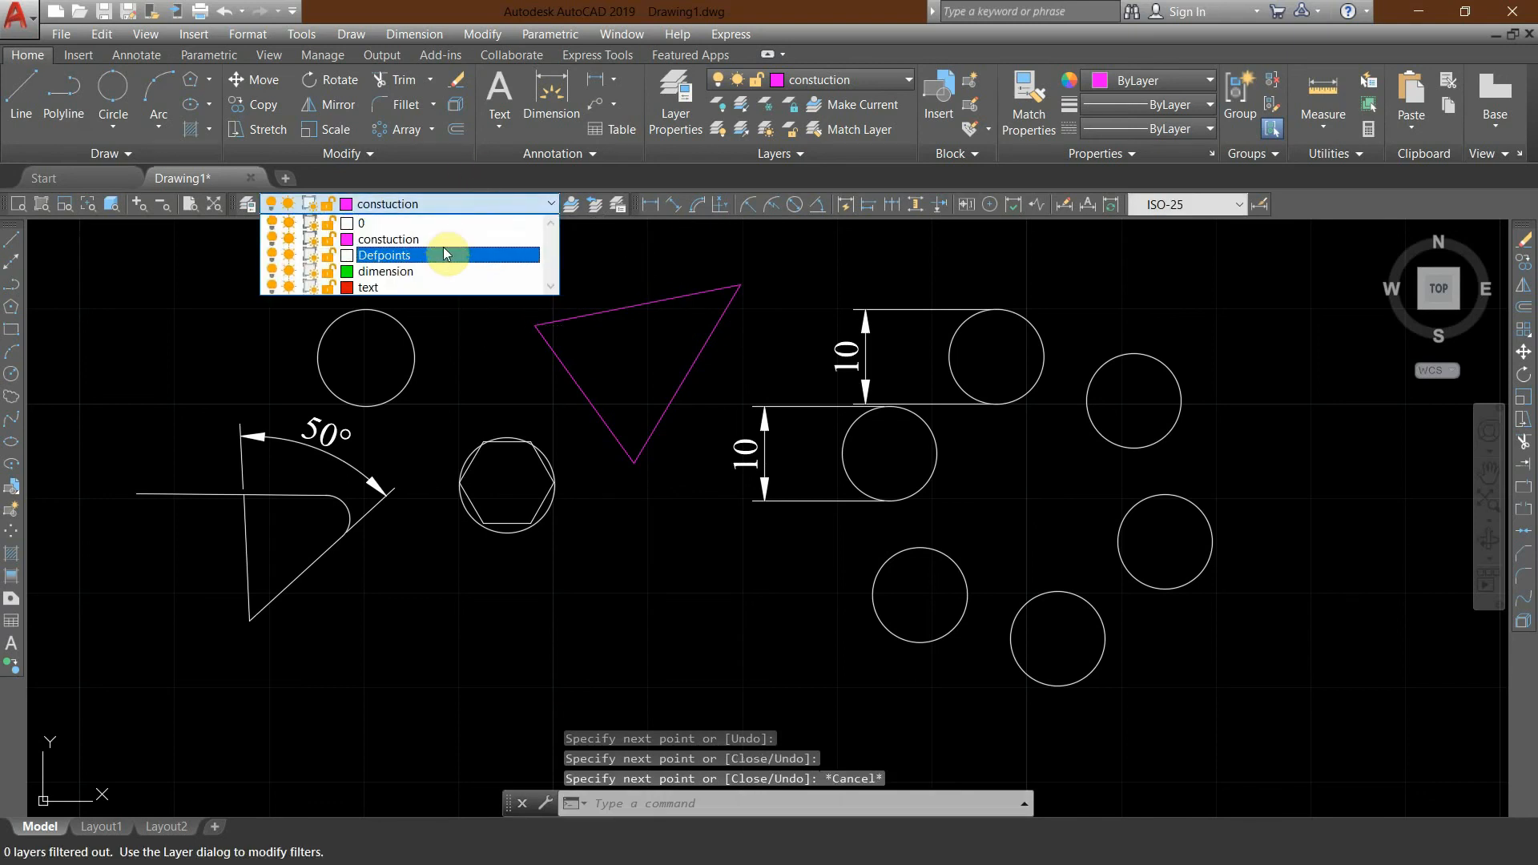
{"action": "left_click", "coordinate": [422, 271]}
{"action": "left_click", "coordinate": [651, 205]}
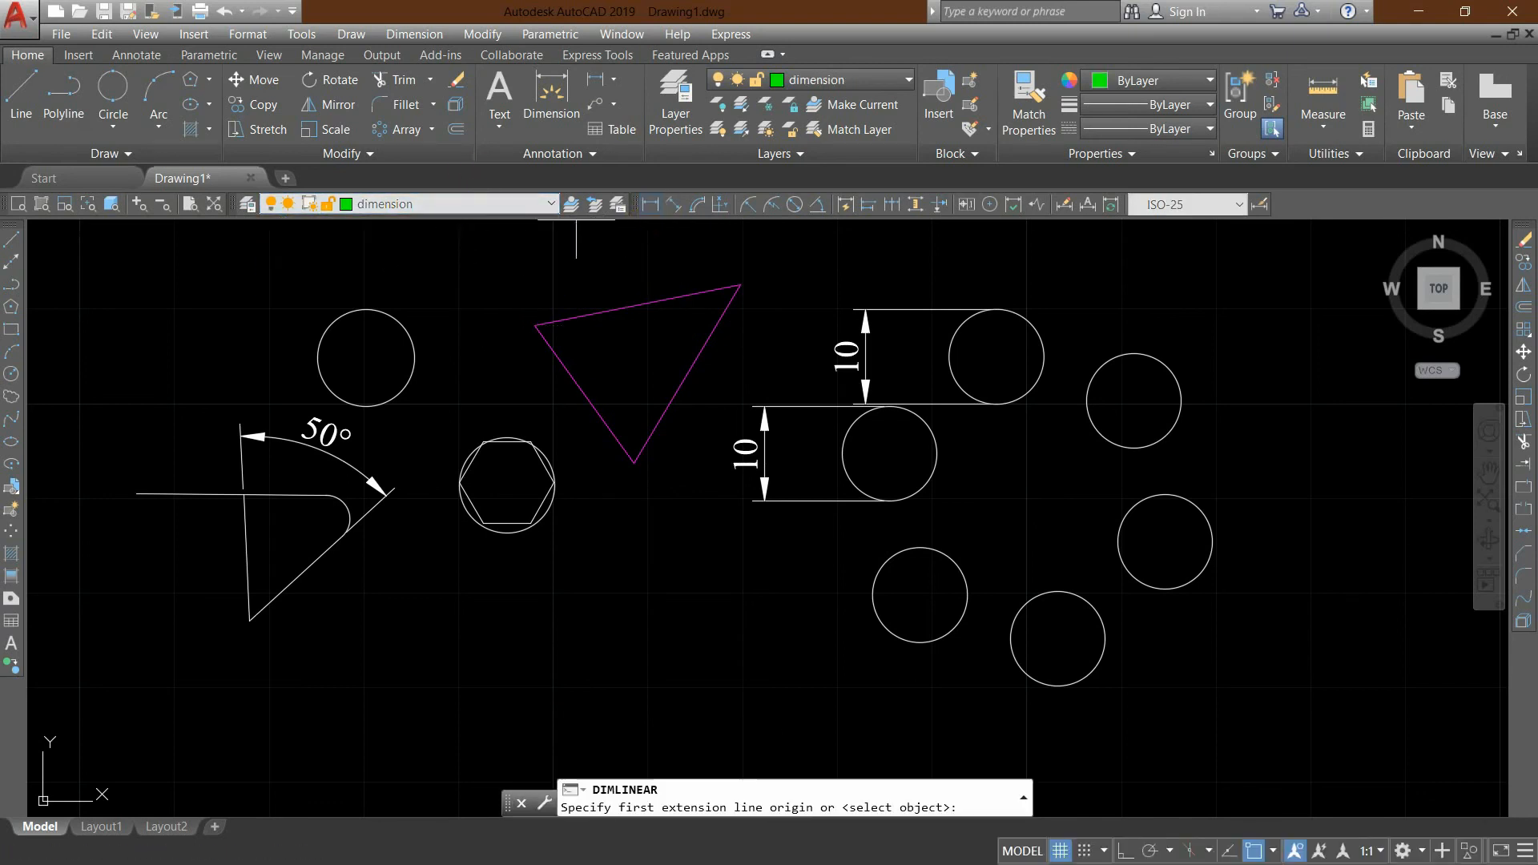
{"action": "left_click", "coordinate": [535, 325]}
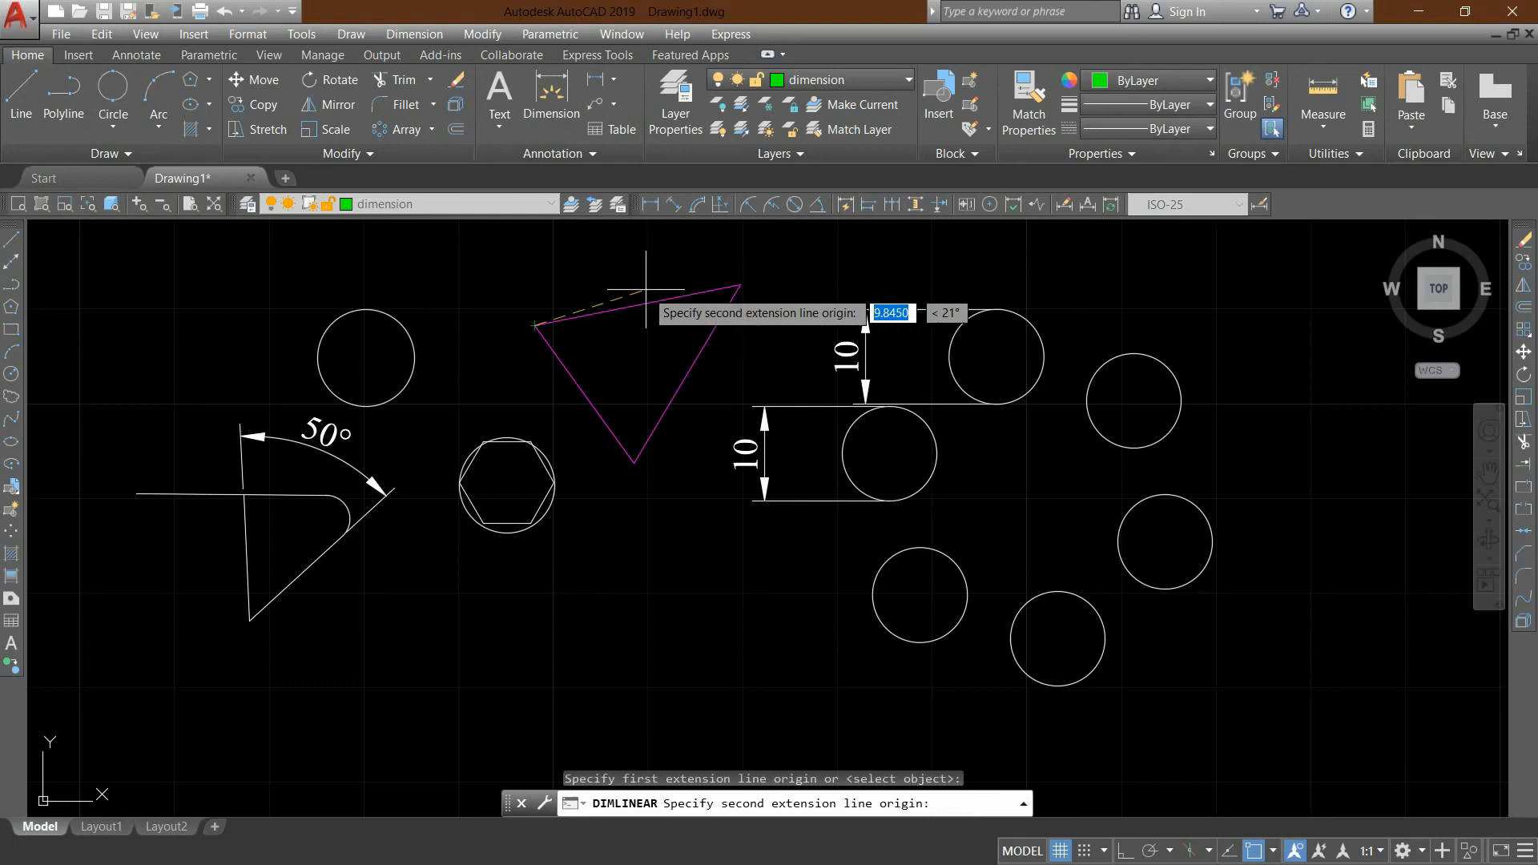
{"action": "left_click", "coordinate": [740, 284]}
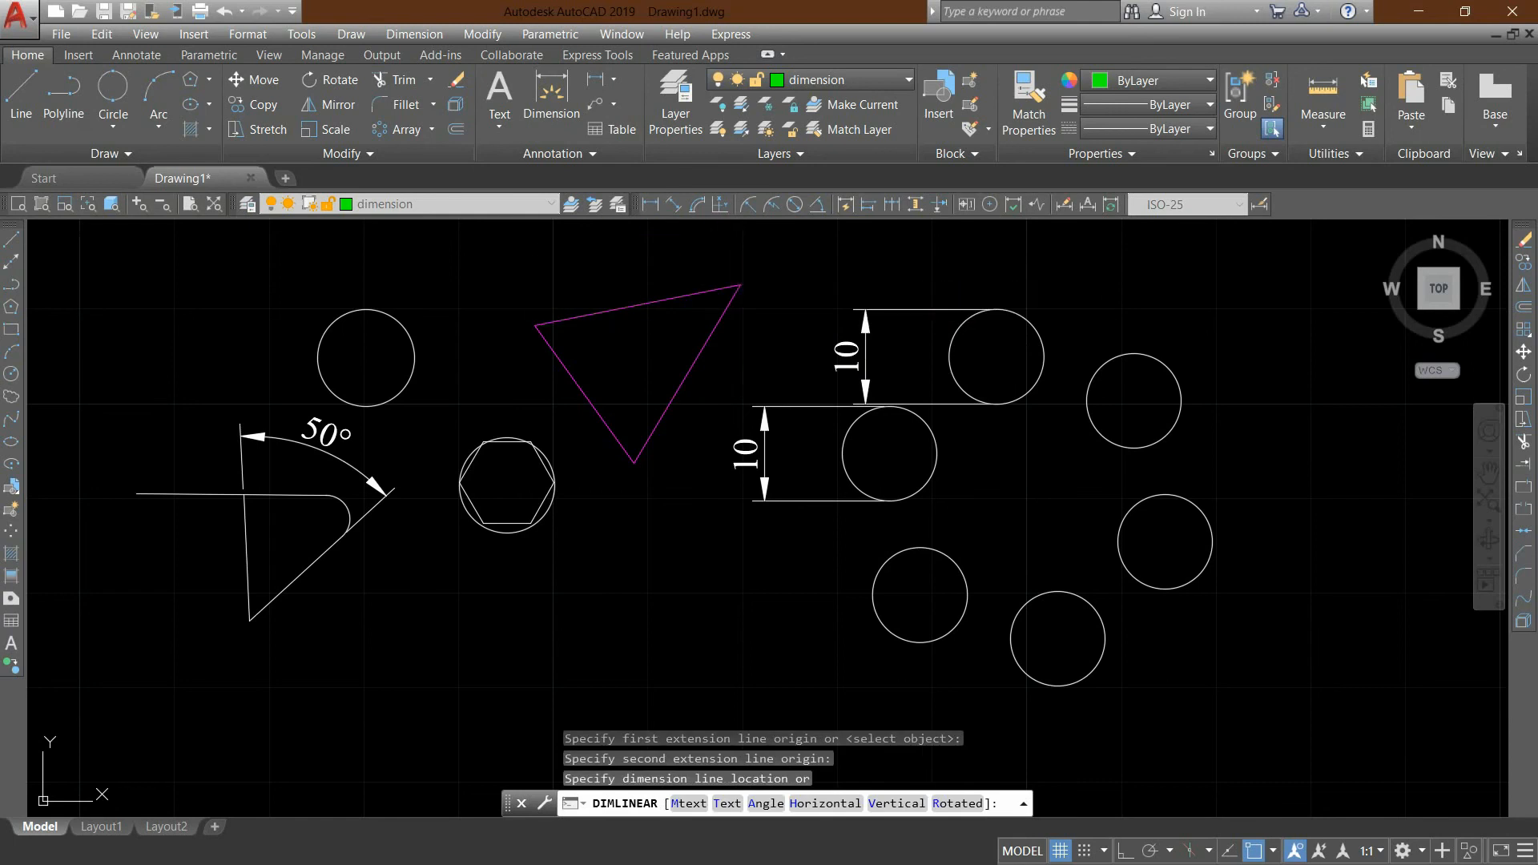
{"action": "left_click", "coordinate": [641, 270]}
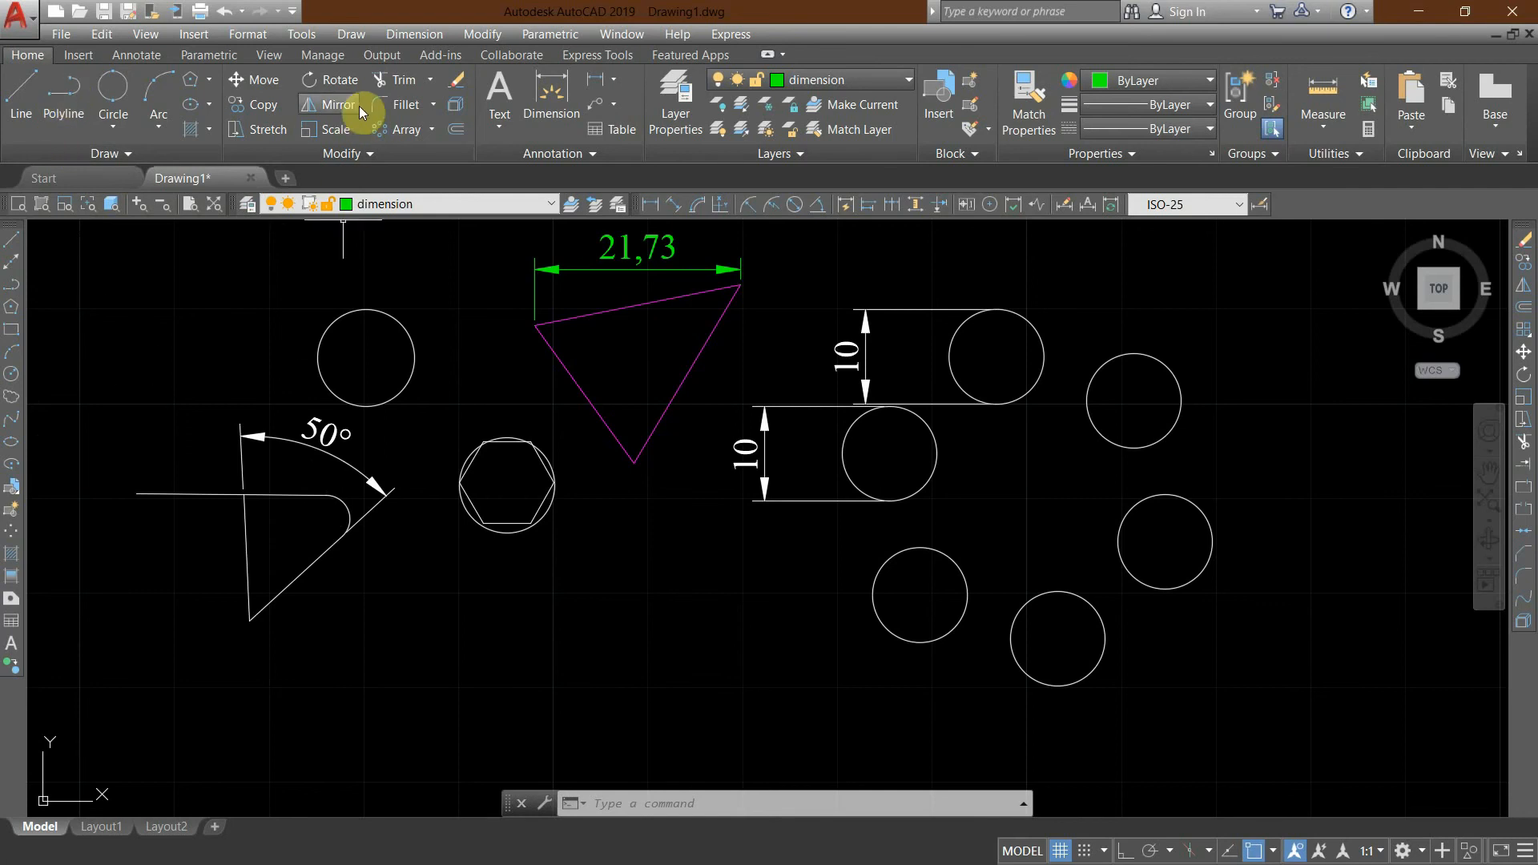
{"action": "left_click", "coordinate": [305, 35]}
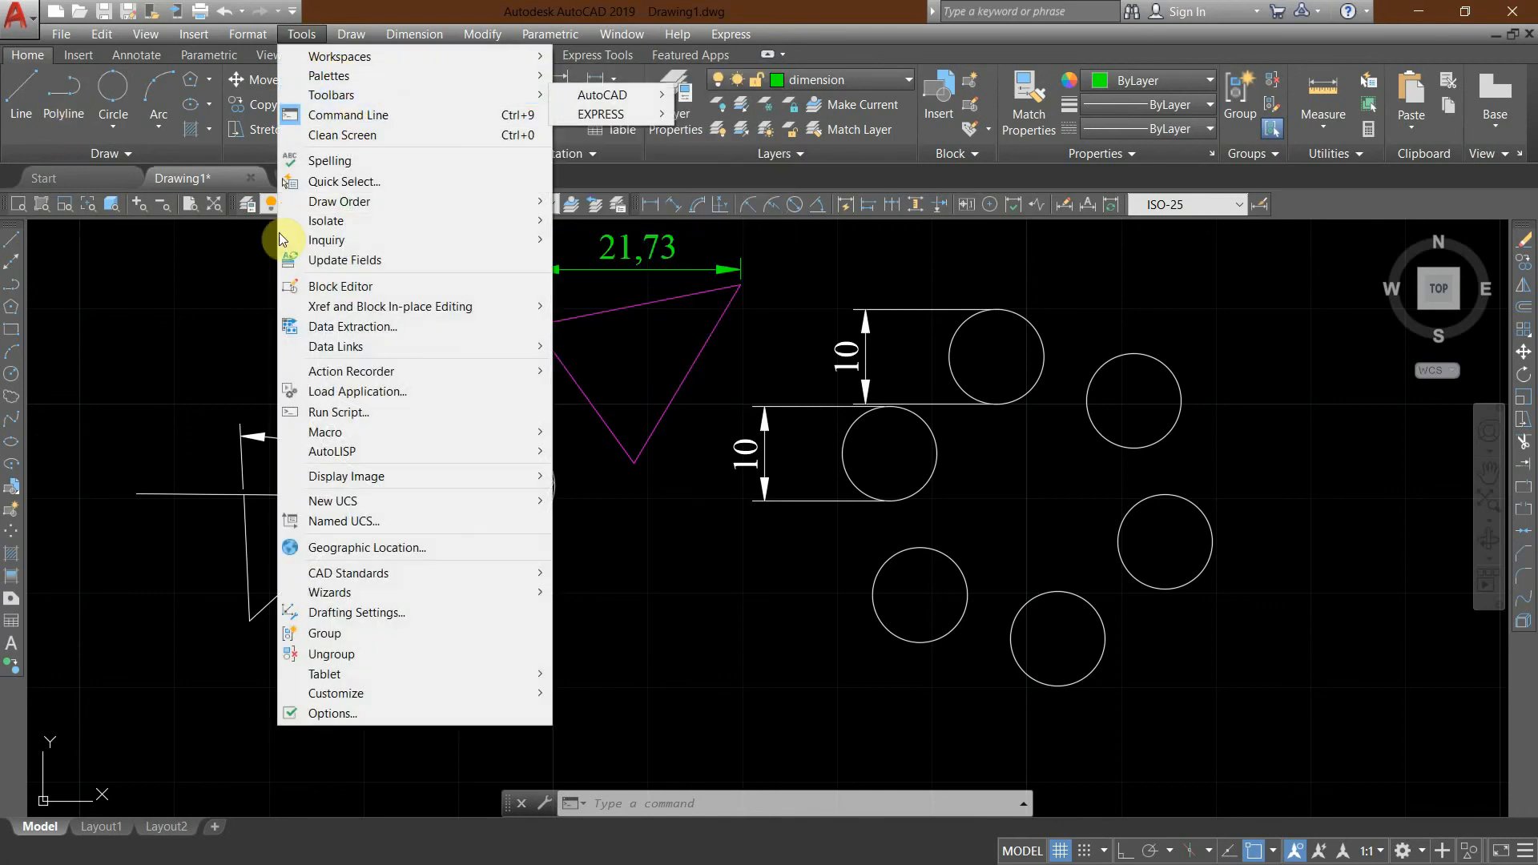
{"action": "left_click", "coordinate": [178, 321]}
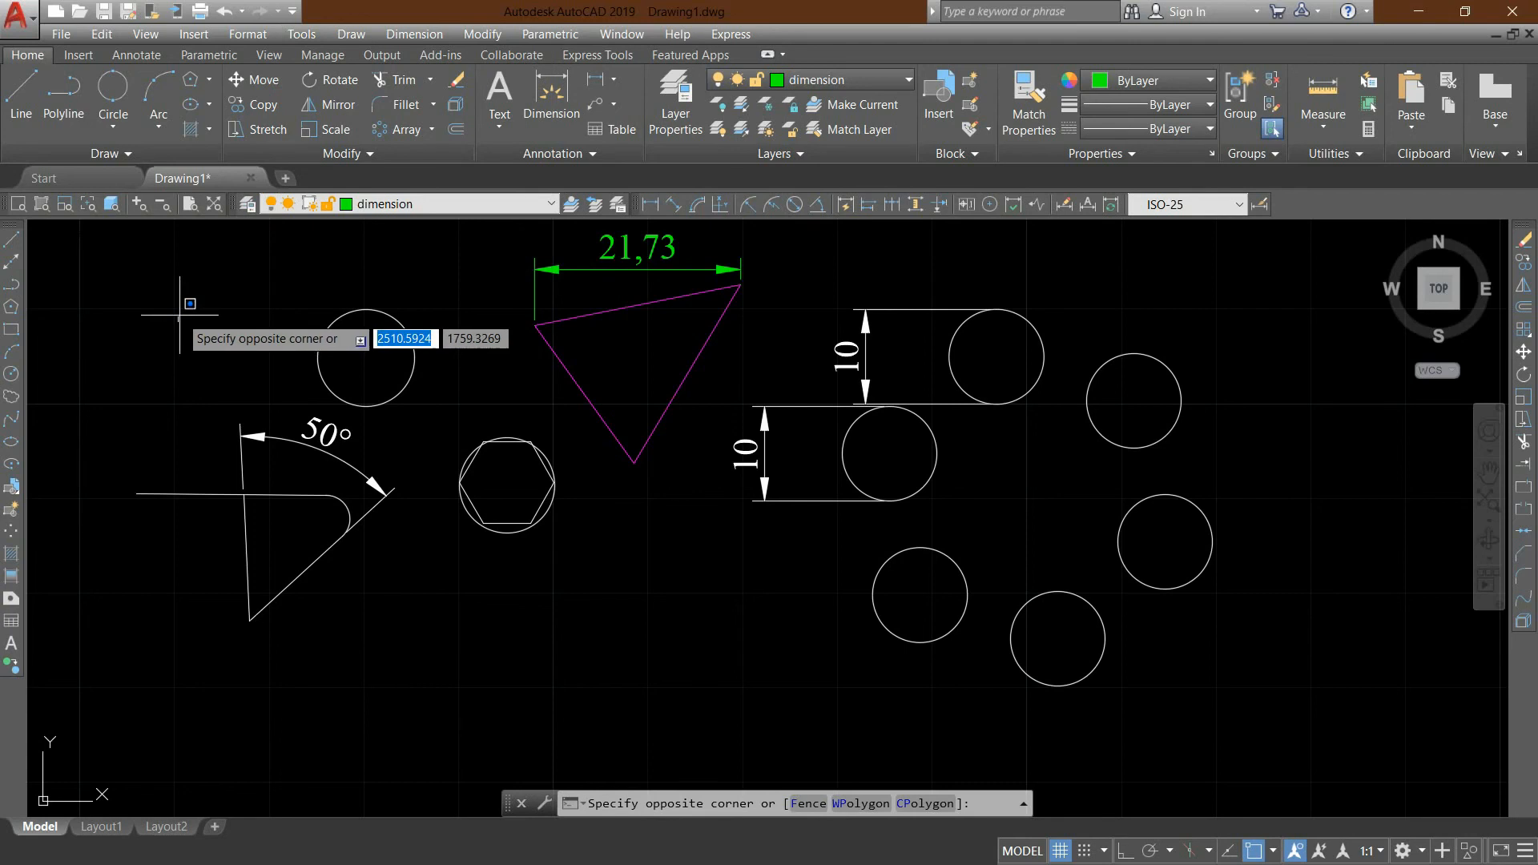
{"action": "key", "text": "Escape"}
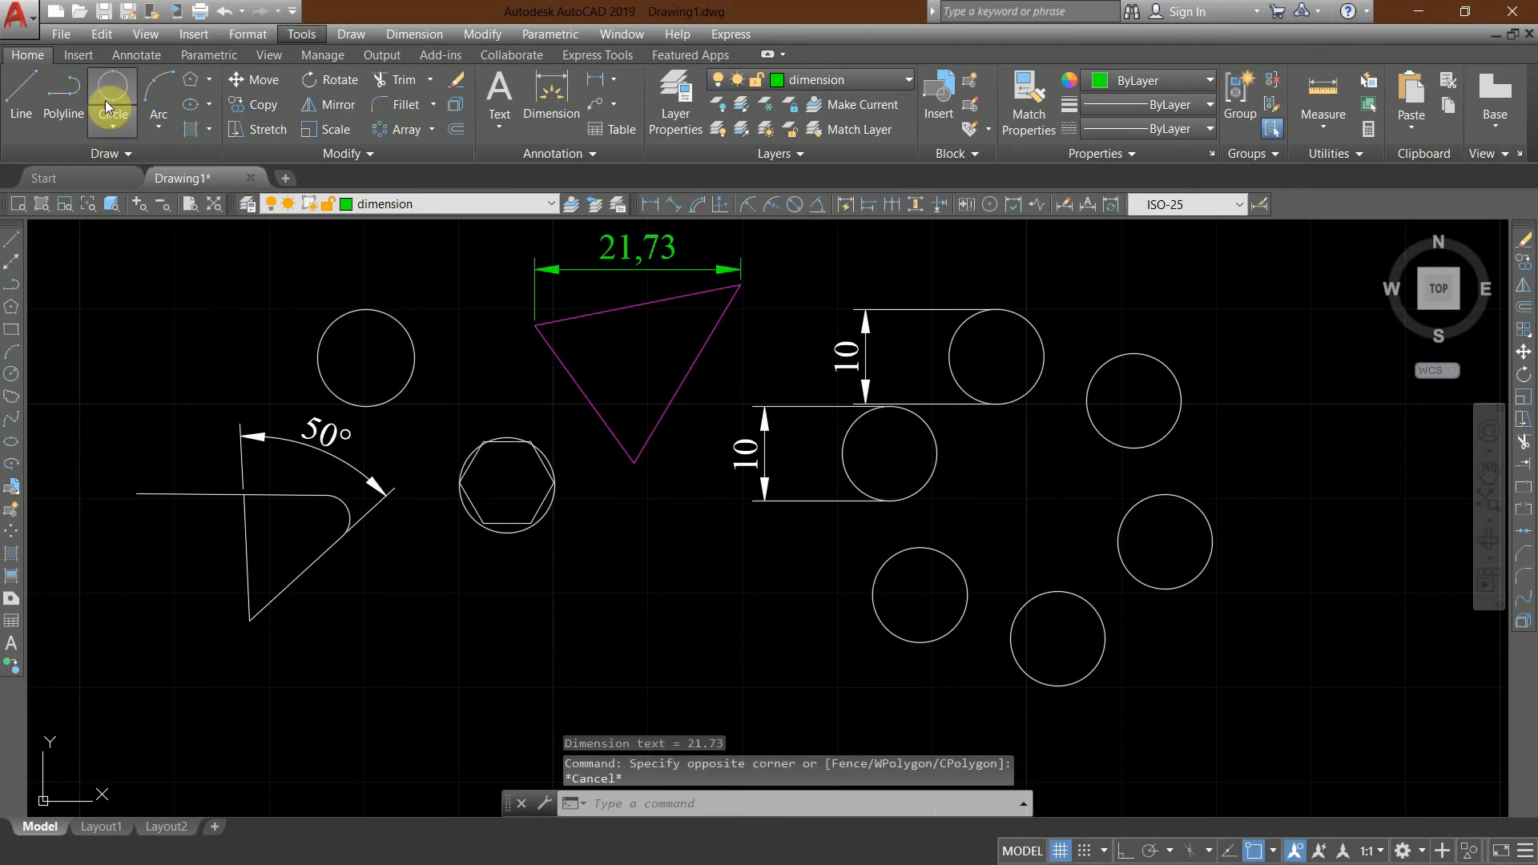